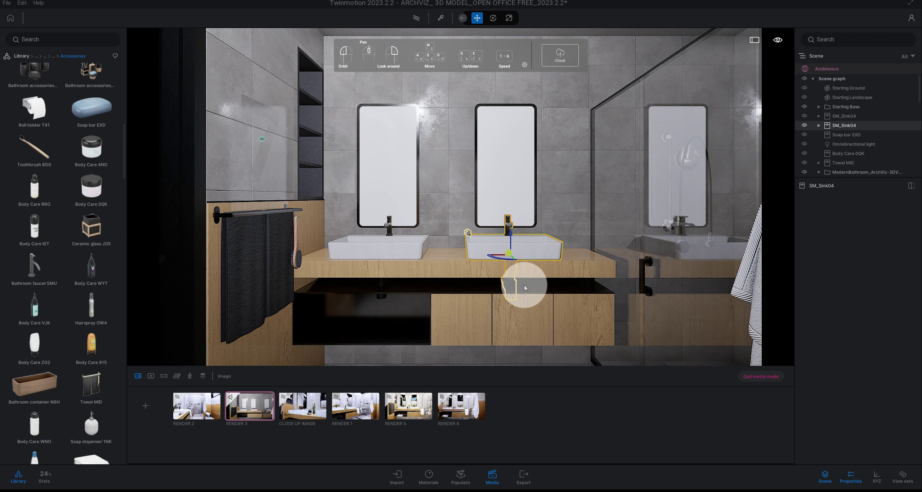
- Zoom and orbit in close to the two vanity sinks, then return the library to its top-level categories
scroll(489, 292, "up", 2)
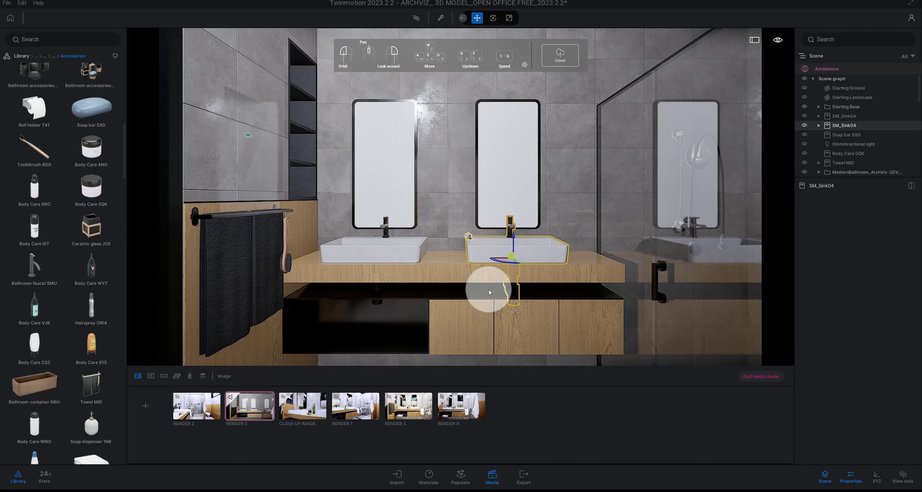
scroll(489, 292, "up", 3)
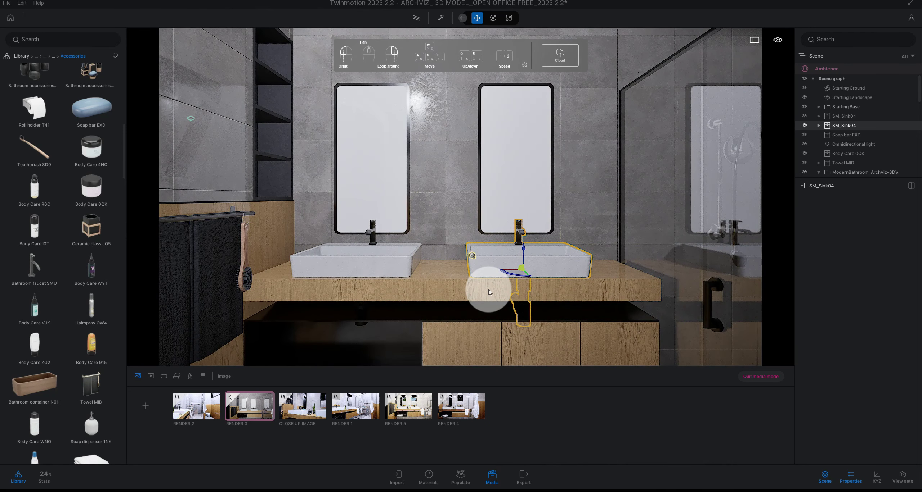
left_click_drag(488, 288, 454, 290)
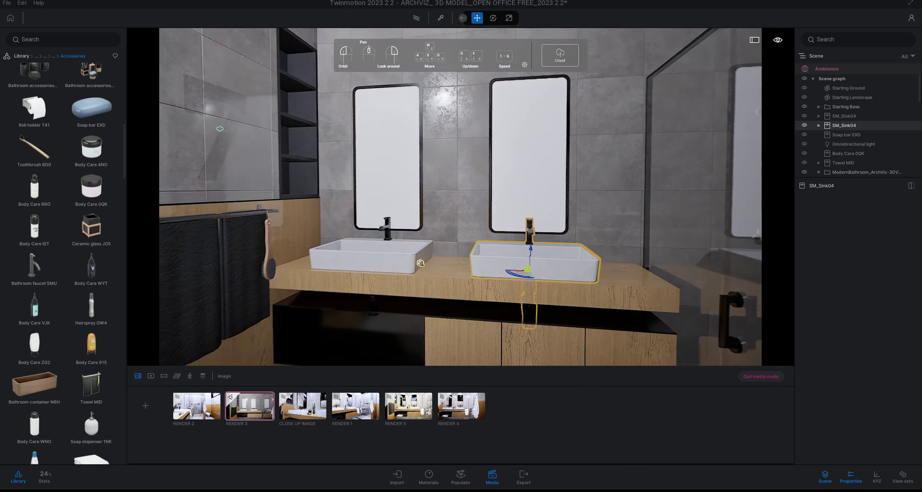
scroll(488, 289, "up", 3)
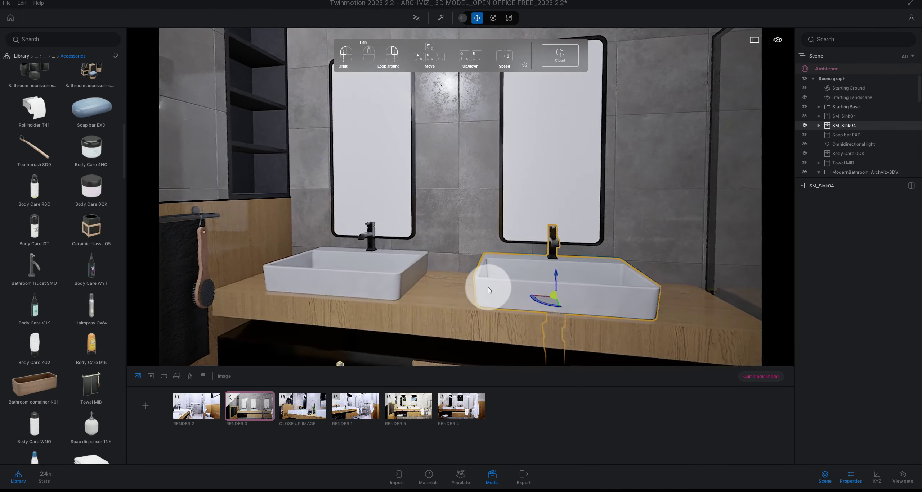
scroll(488, 289, "up", 2)
left_click_drag(488, 292, 473, 291)
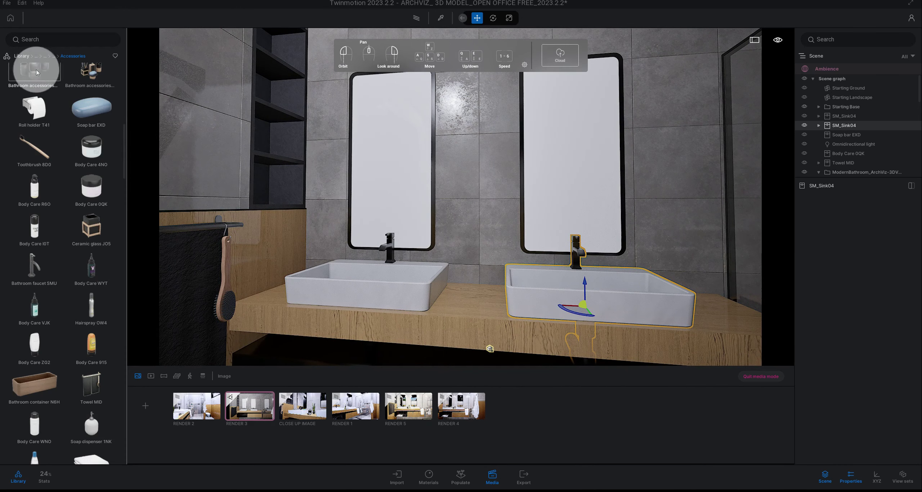
left_click(21, 55)
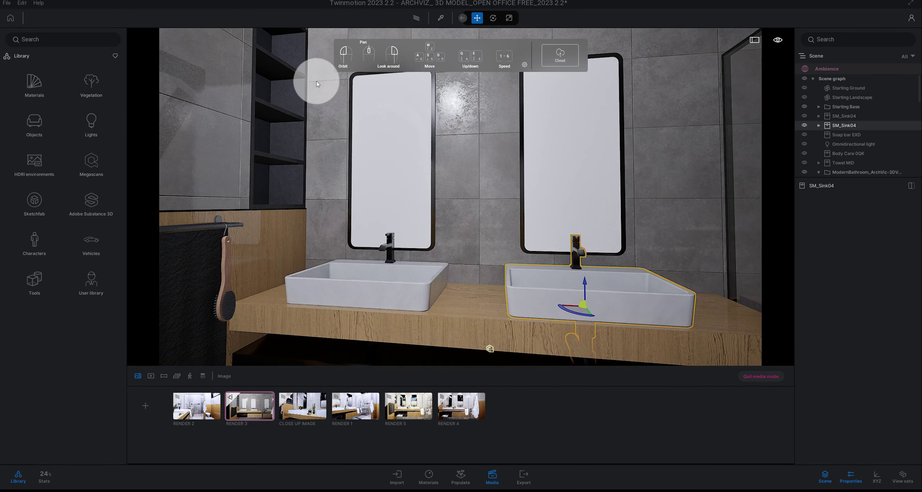
- Eyedrop the mirror to load its Mirror material: white, Grunge 0%, Luminosity 50%
left_click(440, 18)
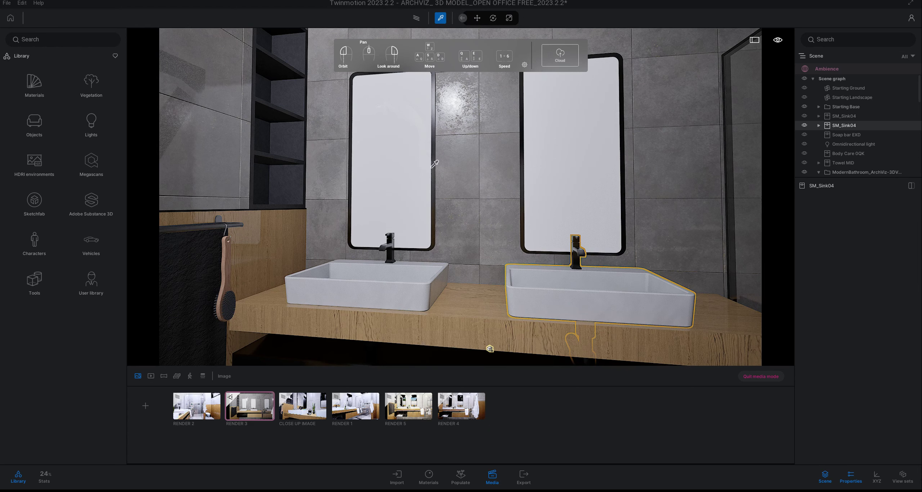
scroll(435, 164, "up", 2)
scroll(435, 165, "down", 2)
left_click(496, 171)
left_click_drag(816, 227, 859, 253)
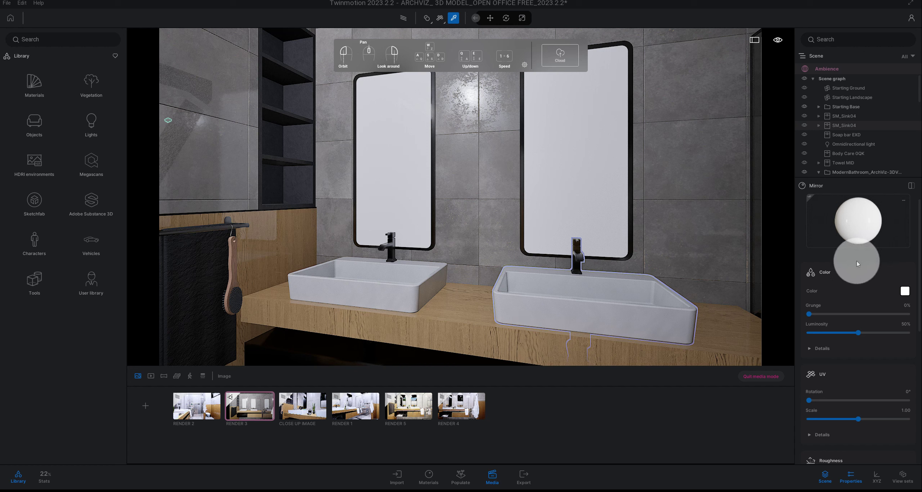
left_click_drag(859, 298, 845, 314)
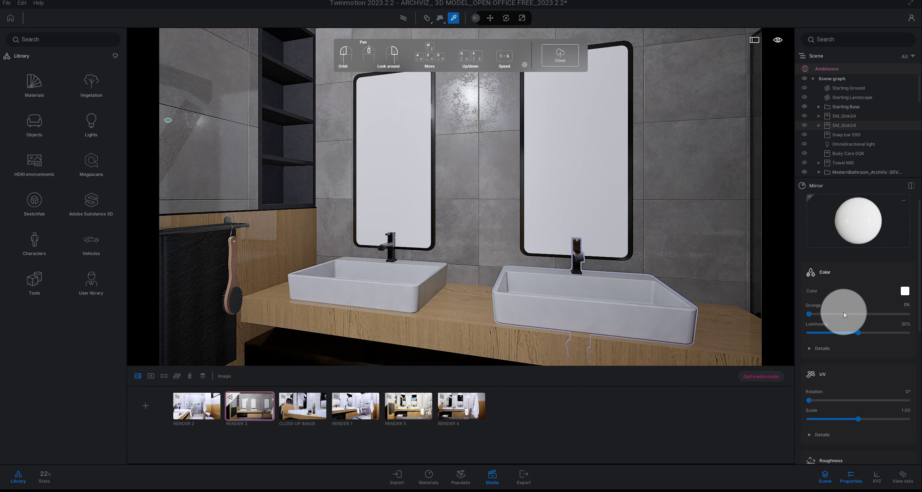
scroll(831, 319, "down", 1)
scroll(831, 319, "down", 2)
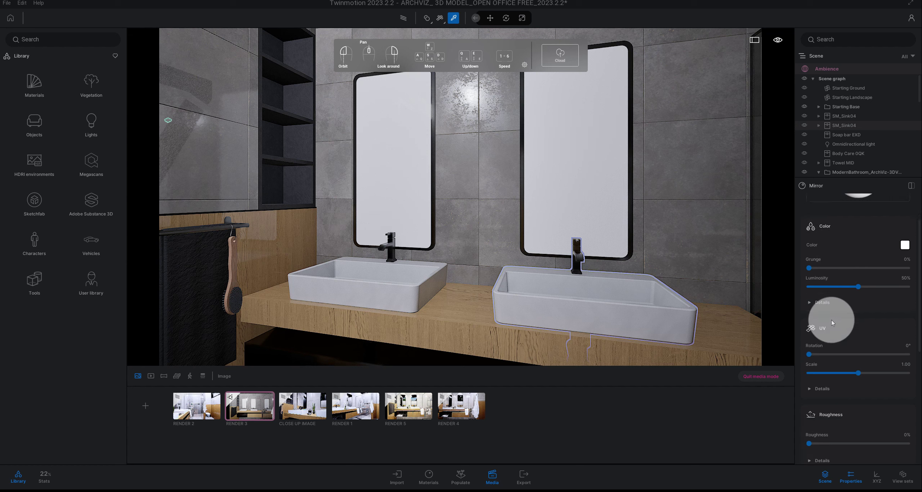
scroll(831, 319, "down", 1)
scroll(831, 319, "up", 2)
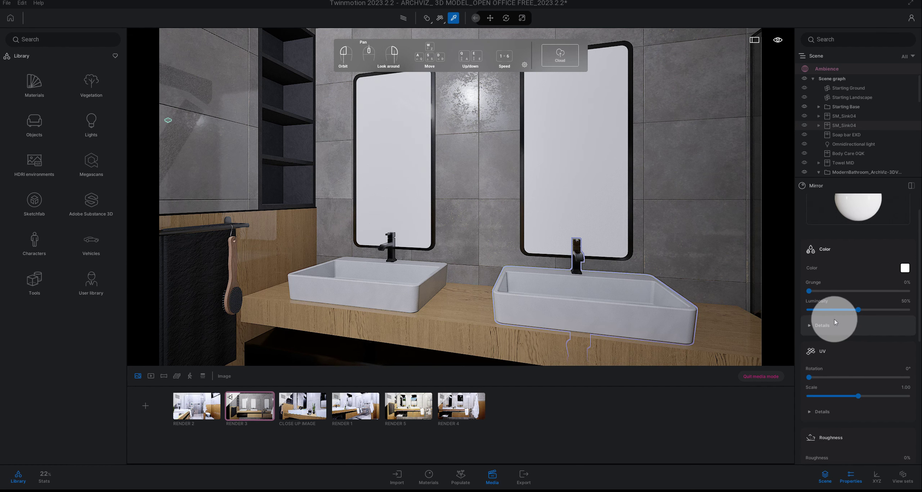
scroll(834, 319, "up", 1)
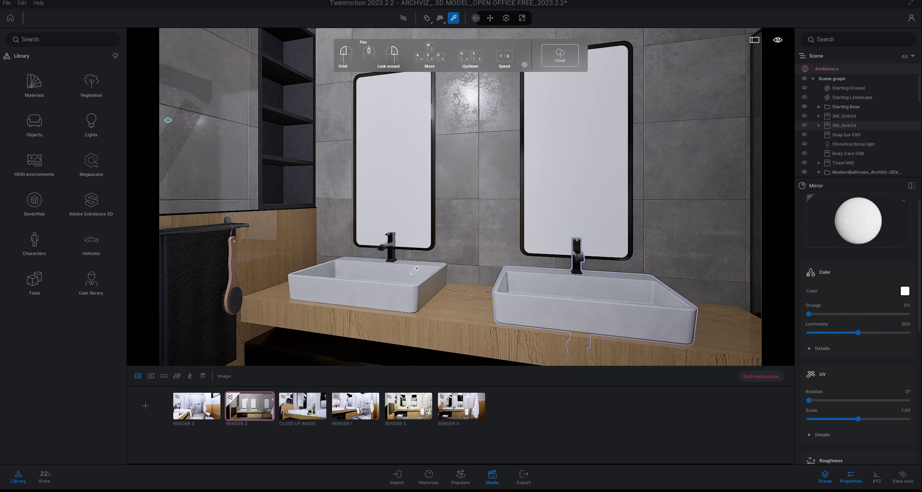
- Apply the MI_GlassClear01 material from the User library to the mirror above the left sink
left_click(91, 284)
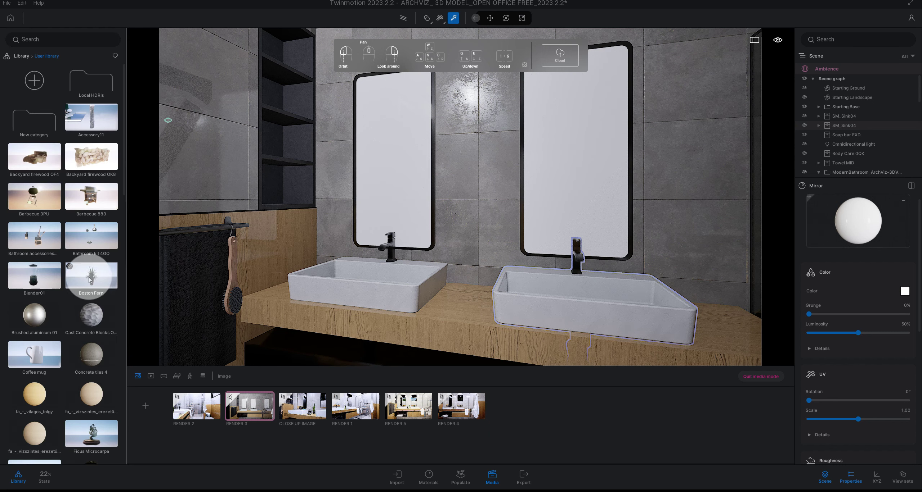
scroll(86, 286, "down", 1)
scroll(86, 287, "down", 2)
scroll(86, 286, "down", 1)
scroll(86, 286, "down", 1)
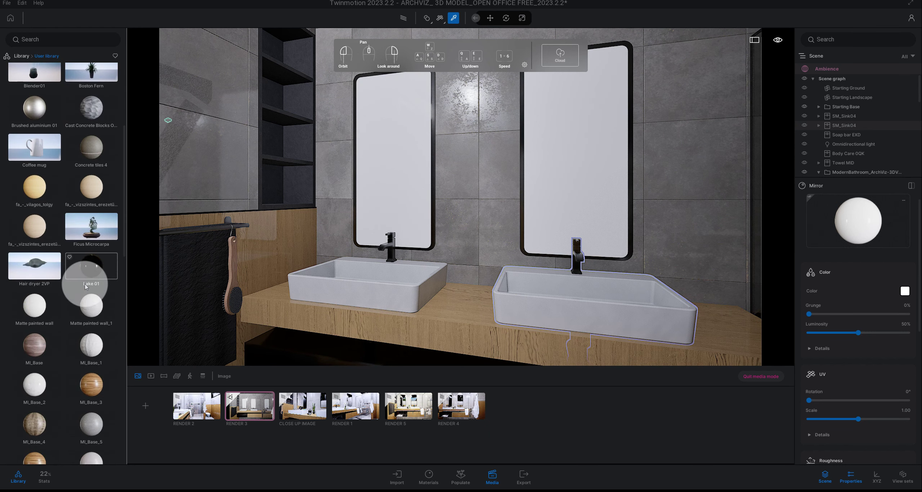
scroll(86, 286, "down", 2)
scroll(86, 286, "down", 2)
scroll(85, 286, "down", 3)
scroll(86, 286, "down", 2)
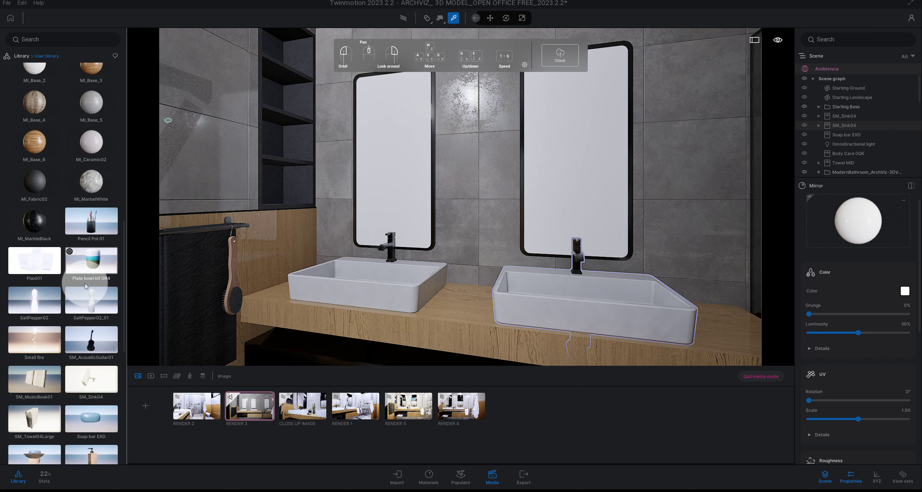
scroll(86, 286, "down", 3)
scroll(86, 286, "down", 3)
scroll(86, 286, "down", 2)
scroll(86, 286, "down", 2)
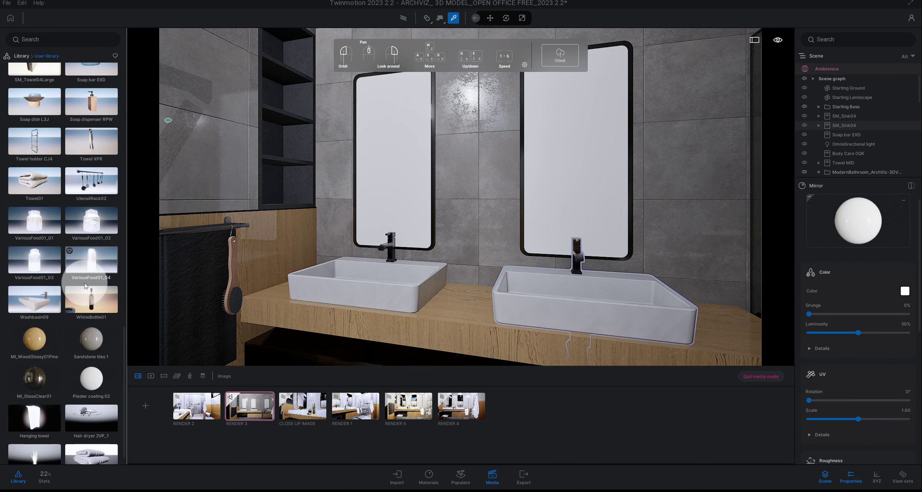
mouse_move(34, 362)
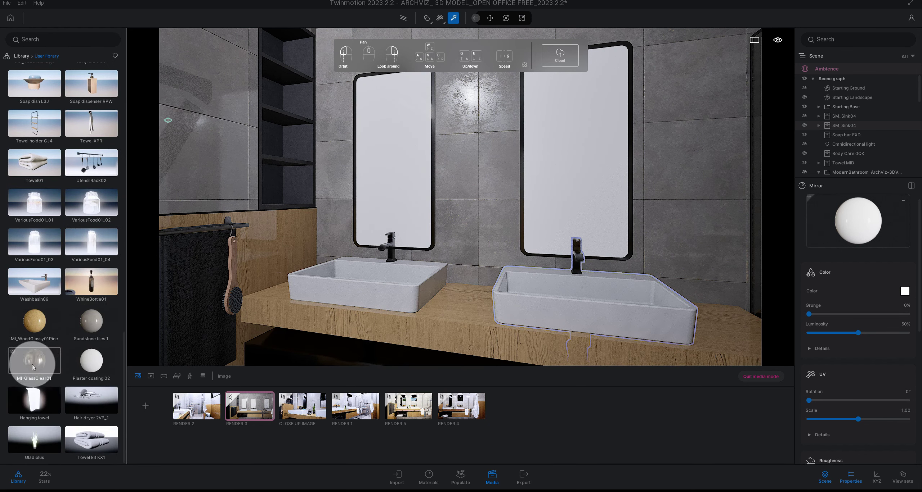
left_click_drag(35, 368, 420, 239)
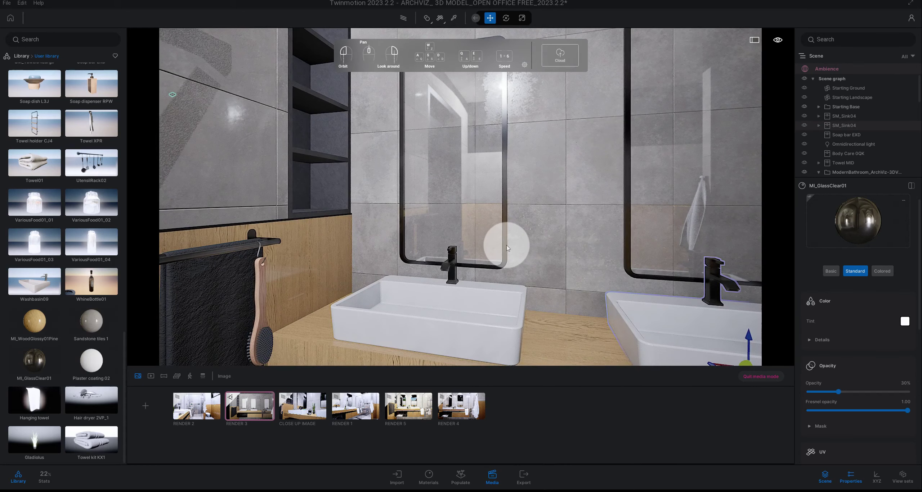
- Pick the mirror's glass material, set its Opacity to 100%, and centre the left sink
left_click(453, 18)
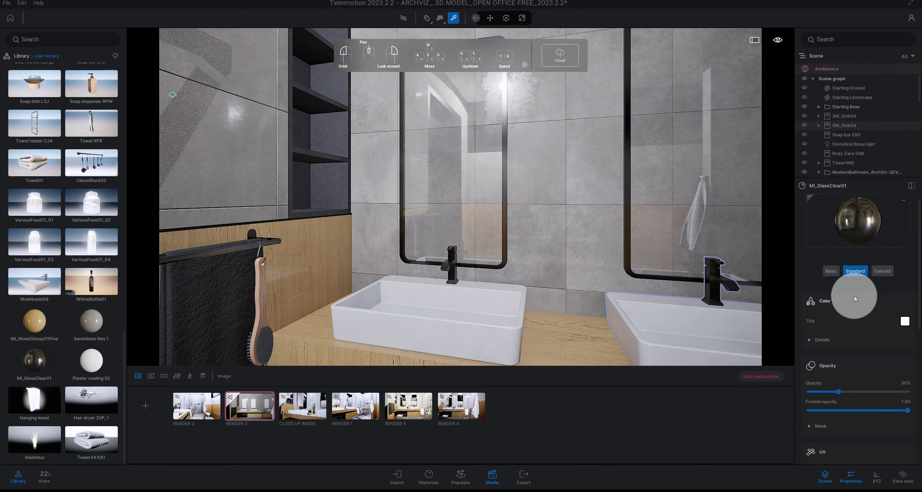
scroll(851, 317, "down", 1)
scroll(851, 330, "down", 1)
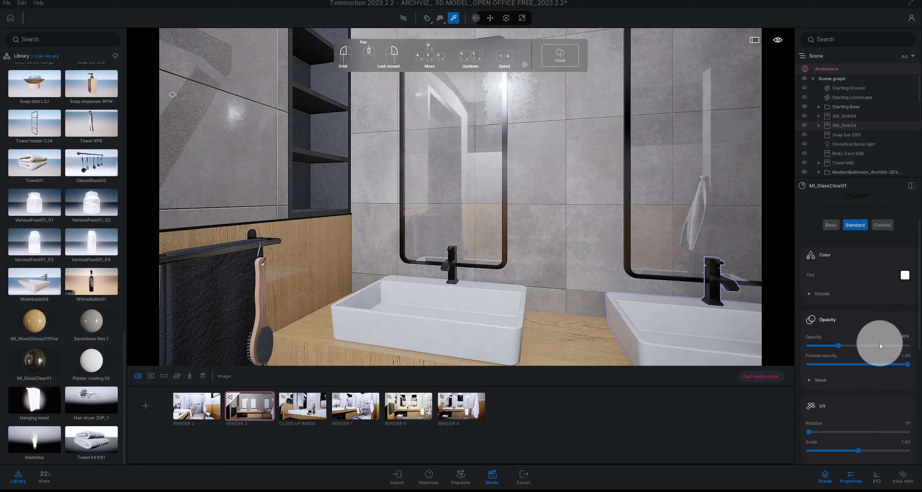
left_click_drag(842, 350, 908, 351)
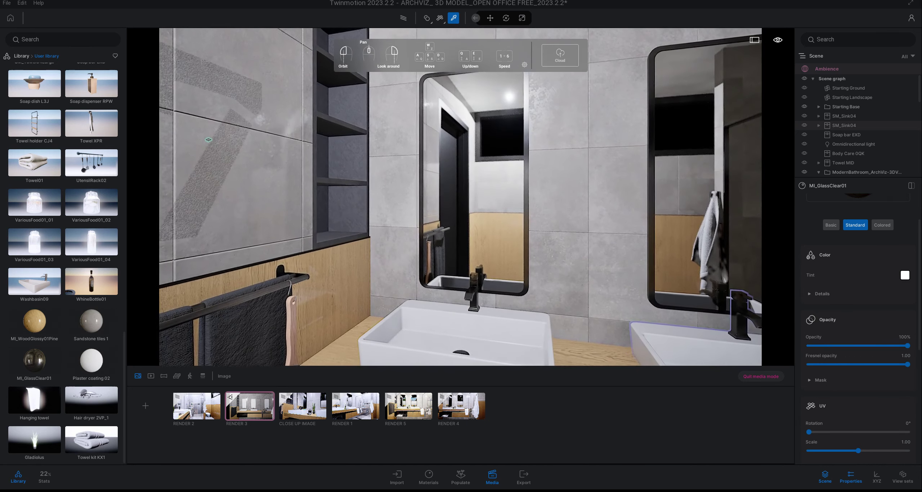
left_click_drag(635, 259, 591, 288)
left_click_drag(217, 157, 286, 145)
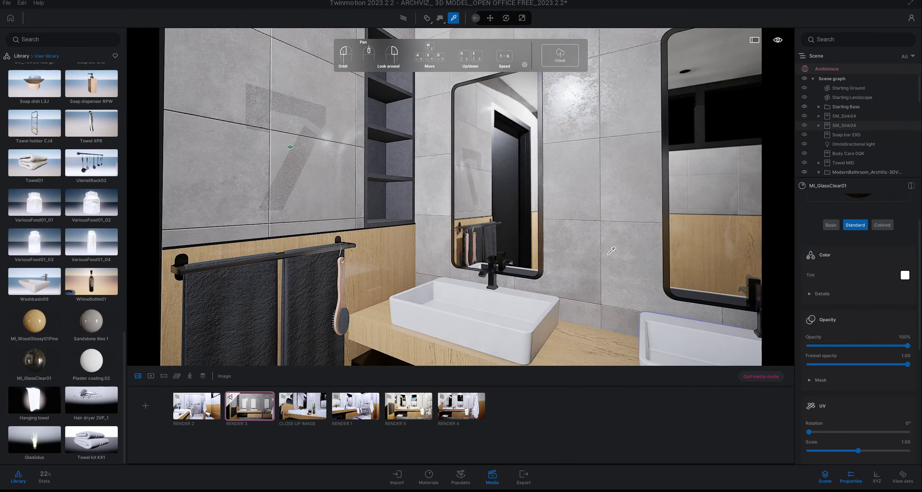
scroll(611, 251, "up", 2)
- Return the library to its top-level categories and strafe right toward the left sink and niche
left_click(21, 55)
key("d")
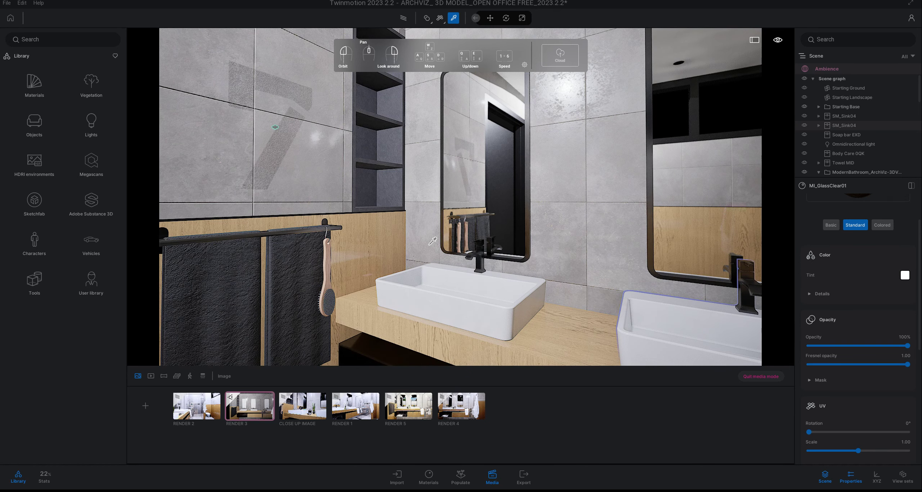
key("d")
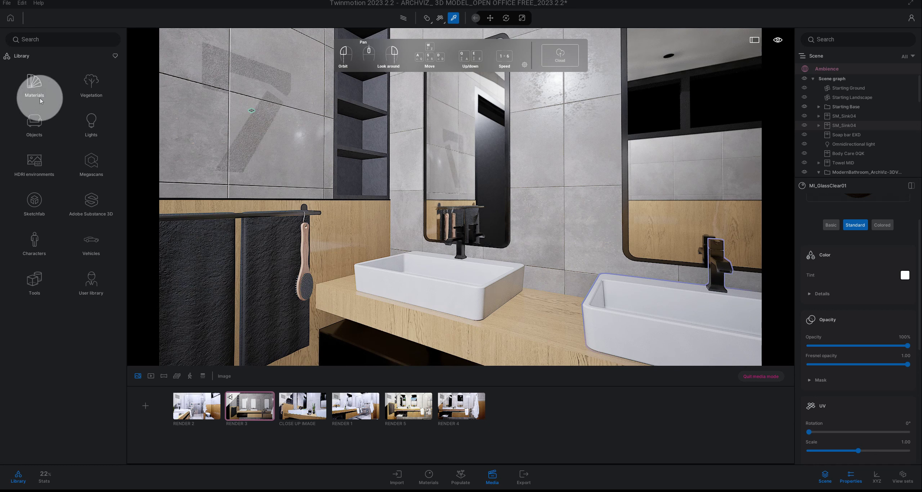
left_click(47, 129)
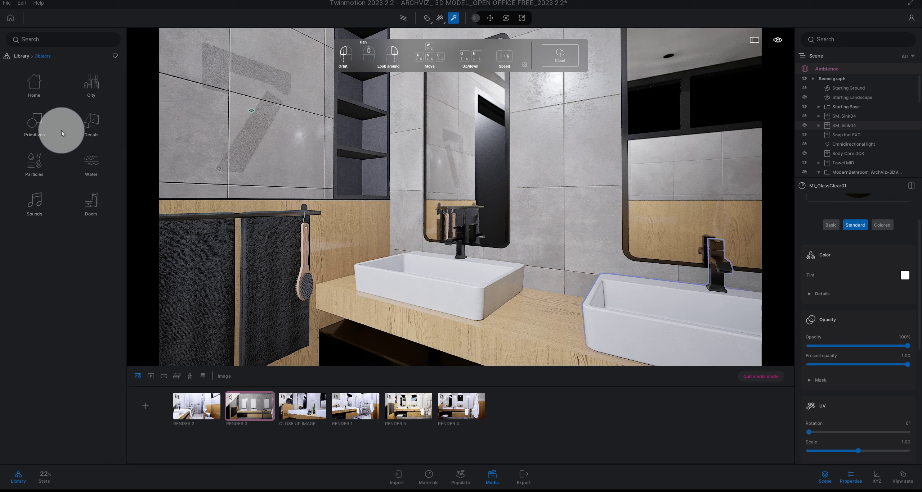
left_click(40, 96)
left_click(45, 108)
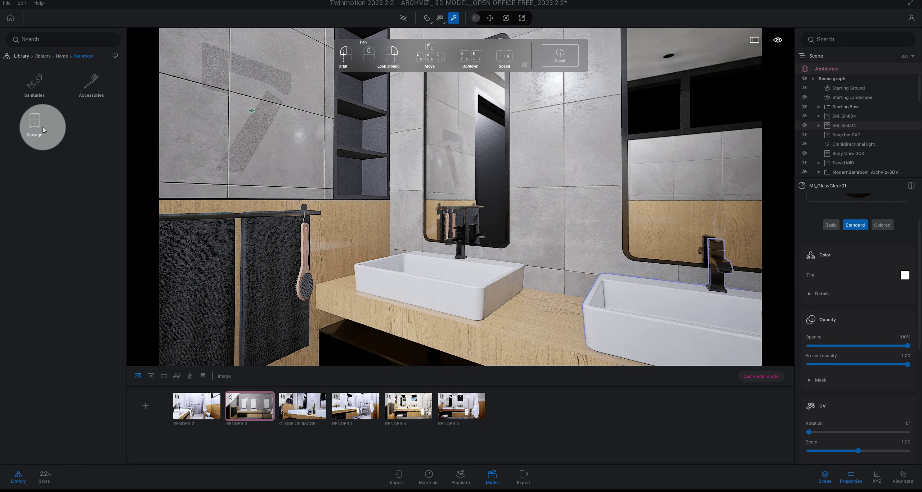
left_click(90, 94)
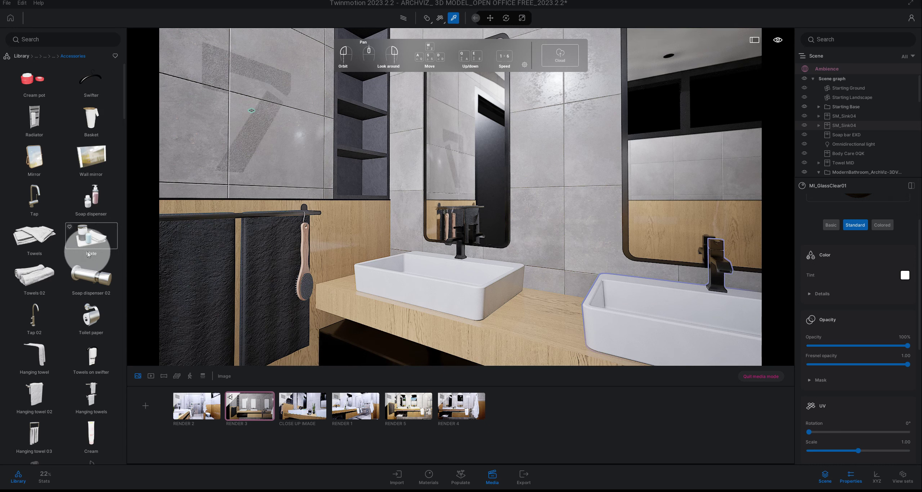
scroll(82, 252, "down", 2)
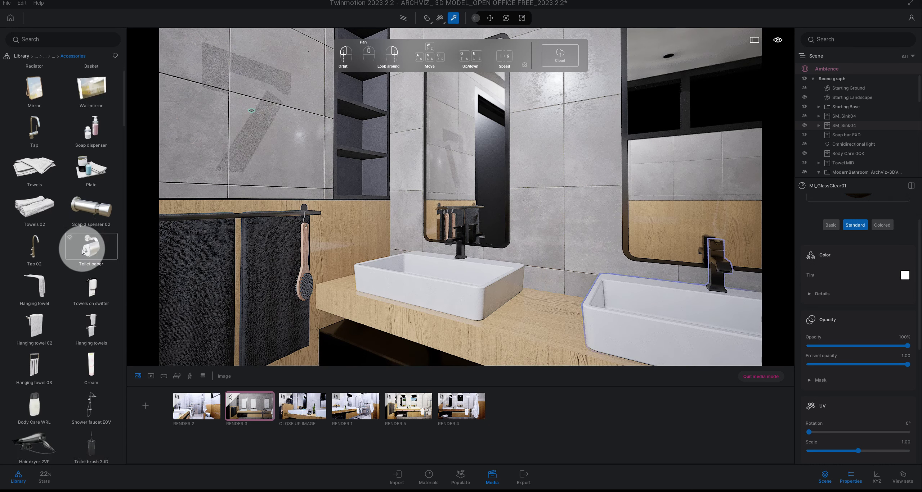
scroll(82, 252, "down", 1)
scroll(82, 252, "down", 1)
scroll(82, 251, "down", 1)
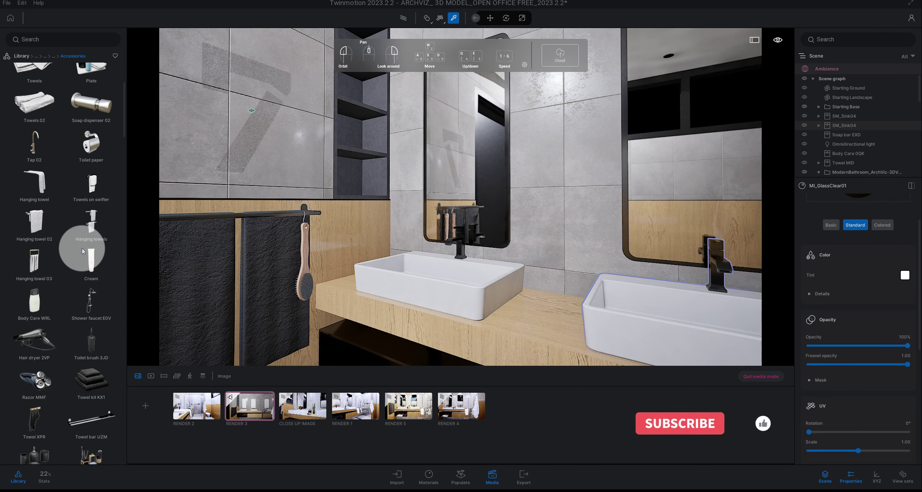
scroll(82, 251, "down", 1)
scroll(82, 251, "down", 1)
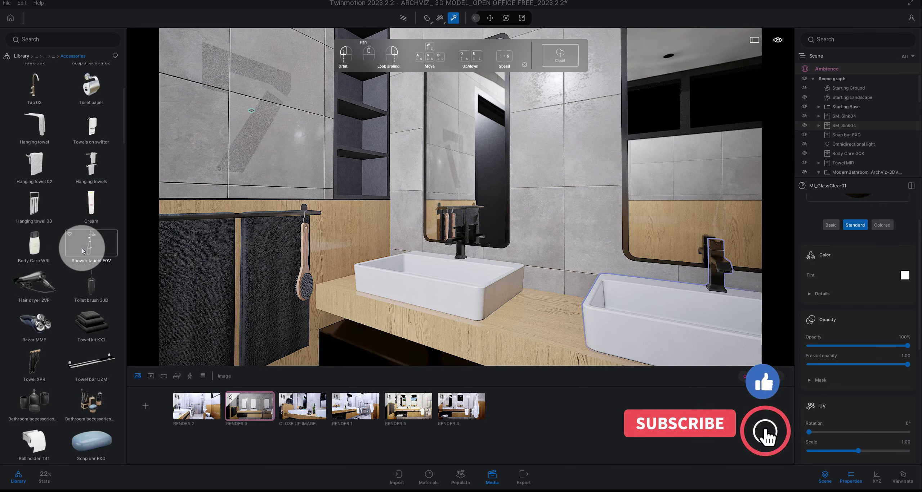
scroll(82, 251, "down", 1)
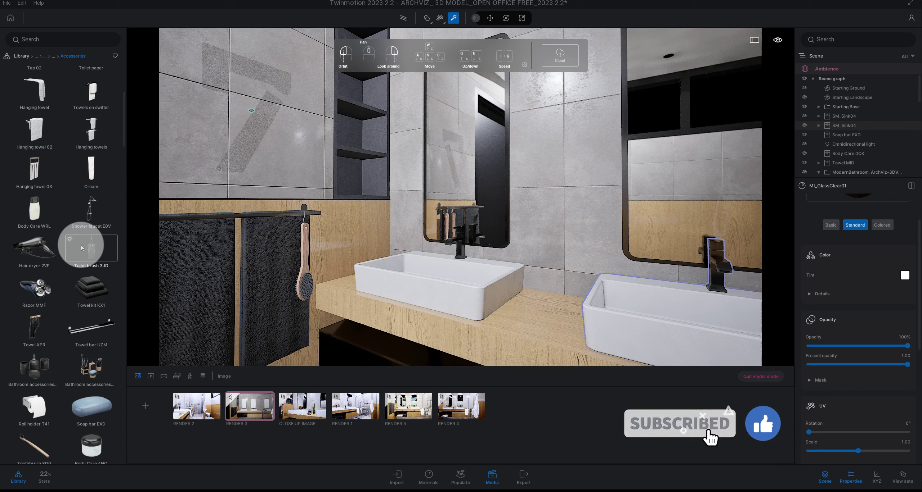
scroll(82, 244, "down", 1)
scroll(82, 244, "down", 1)
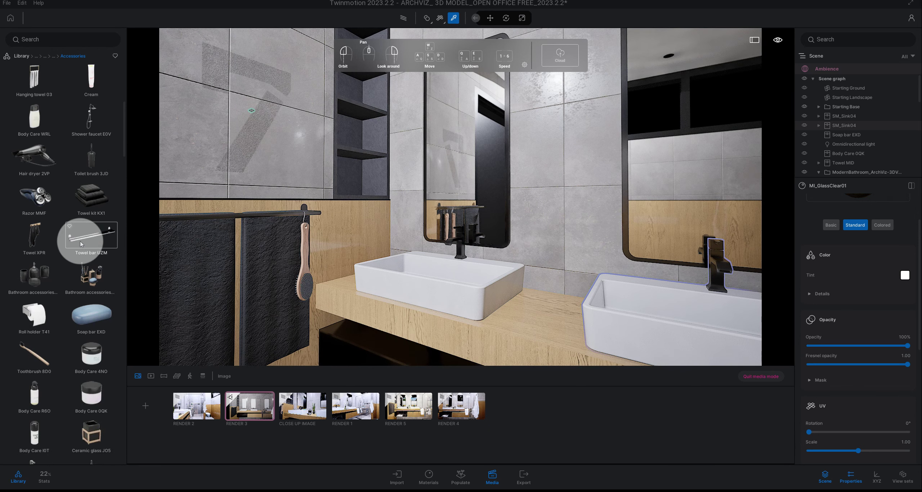
- Place a Soap bar EXD on the left sink's back rim beside the black faucet
left_click_drag(95, 309, 428, 260)
scroll(425, 268, "up", 3)
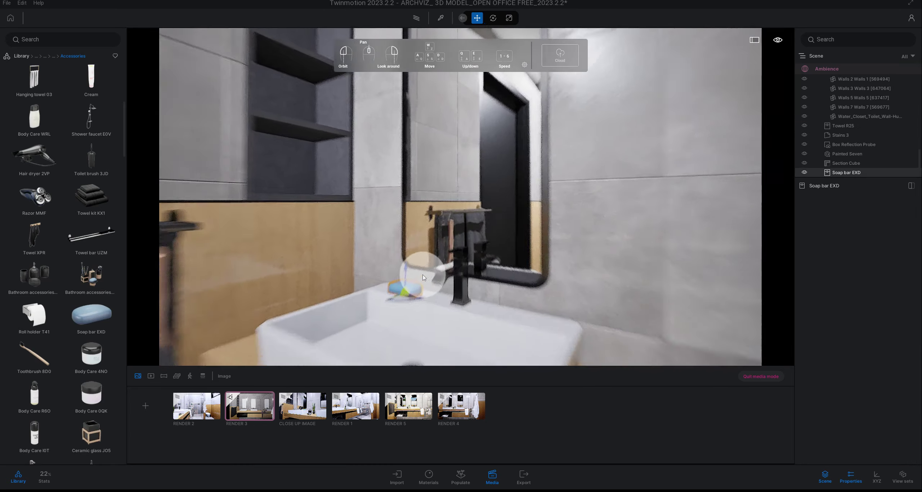
scroll(422, 275, "up", 3)
scroll(418, 284, "up", 3)
left_click_drag(415, 290, 388, 287)
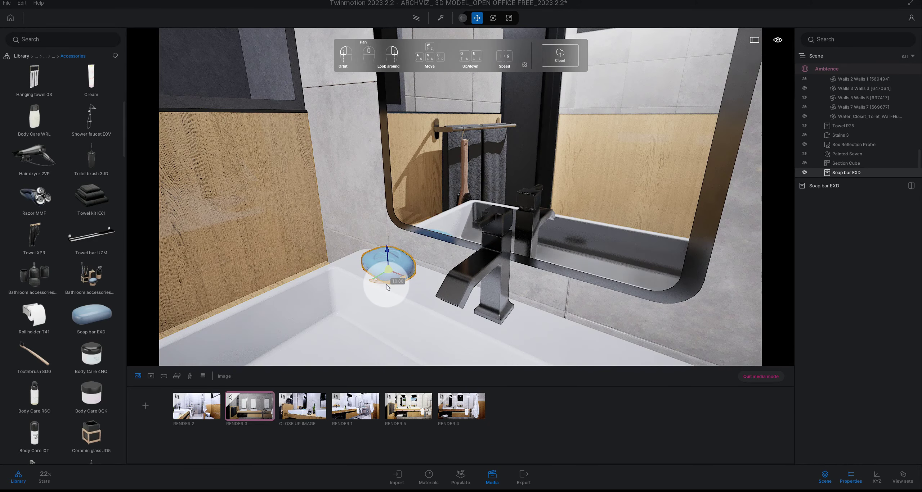
- Zoom back out to check the soap bar's placement on the sink
scroll(388, 287, "down", 2)
scroll(382, 286, "down", 2)
scroll(382, 288, "down", 2)
scroll(382, 291, "down", 2)
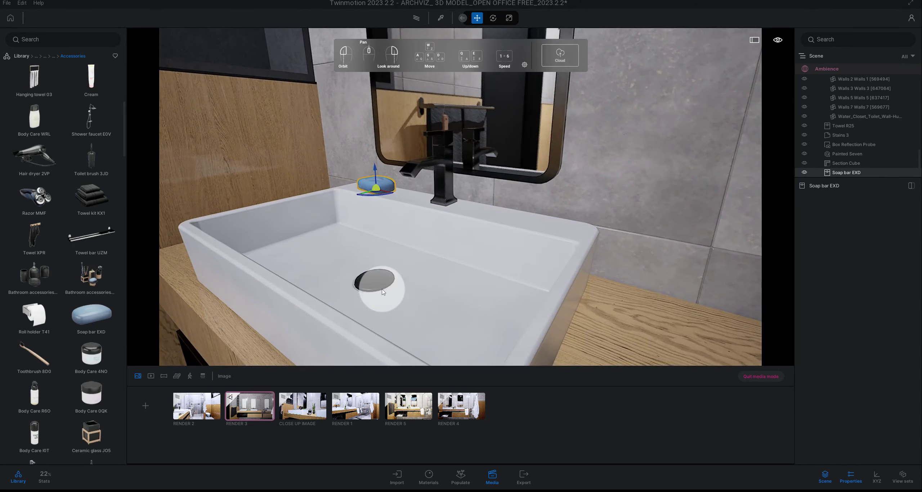
scroll(382, 291, "down", 2)
scroll(380, 288, "up", 2)
scroll(92, 304, "down", 1)
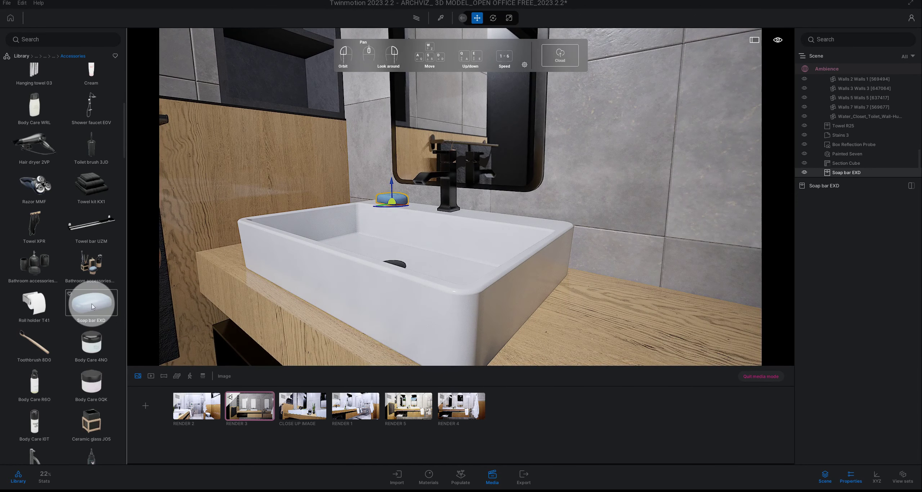
scroll(91, 304, "down", 1)
scroll(92, 303, "down", 1)
scroll(91, 304, "down", 1)
scroll(91, 304, "down", 1)
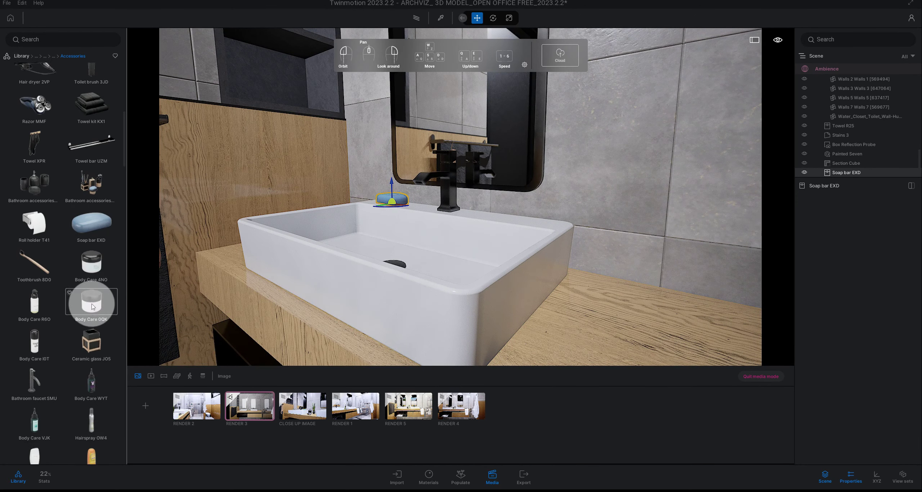
scroll(91, 306, "down", 1)
scroll(92, 307, "down", 1)
scroll(91, 307, "down", 1)
scroll(91, 307, "down", 1)
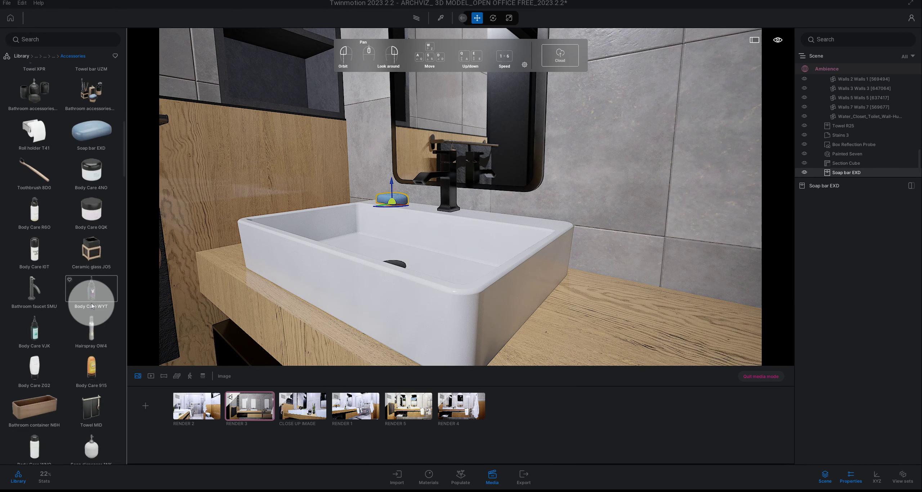
scroll(92, 307, "down", 1)
scroll(91, 307, "down", 1)
scroll(92, 306, "down", 1)
scroll(91, 306, "down", 1)
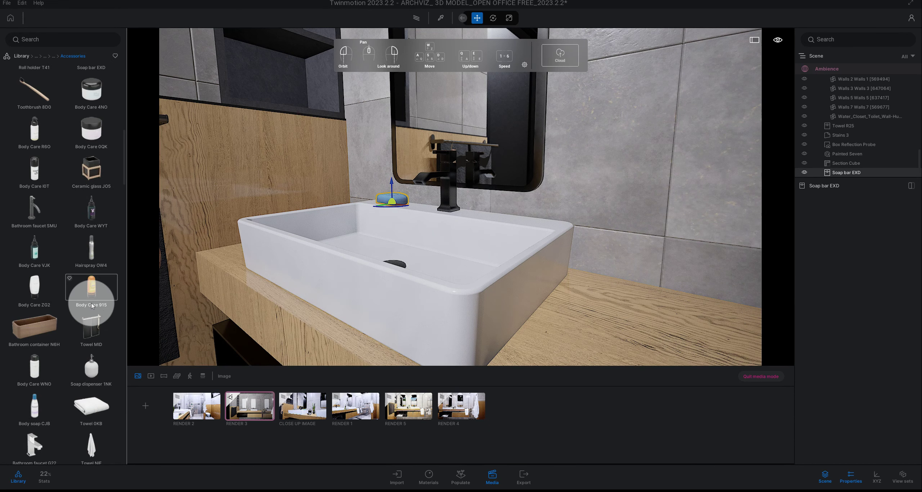
scroll(91, 307, "down", 1)
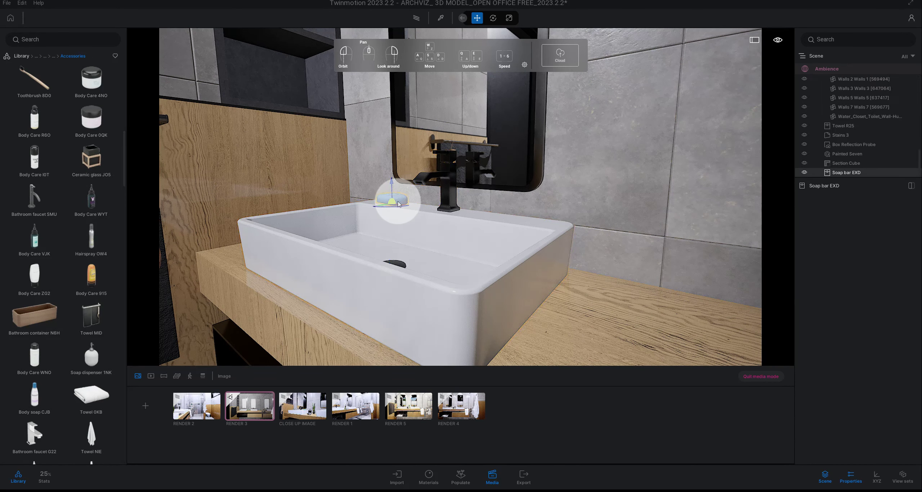
- Place a Soap dispenser 1NK right of the left sink and pick its MI_BathroomAccessories04 material
scroll(411, 247, "down", 5)
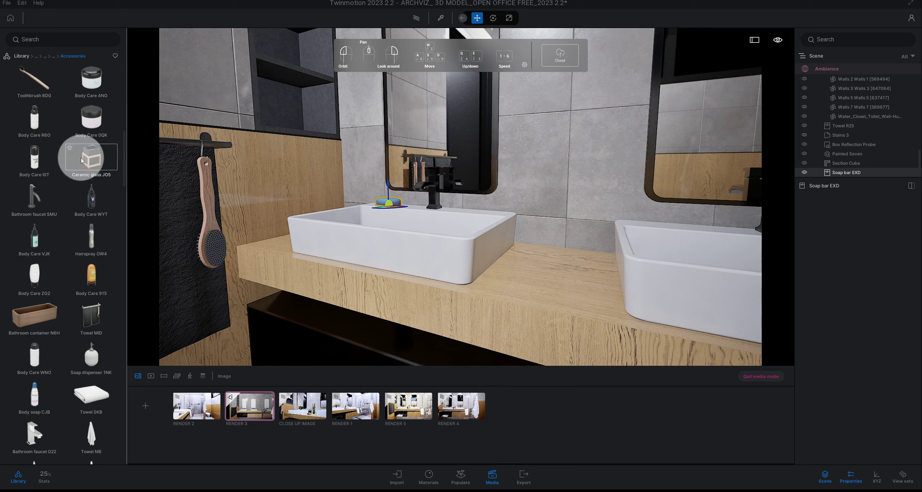
scroll(79, 165, "down", 2)
scroll(79, 165, "down", 1)
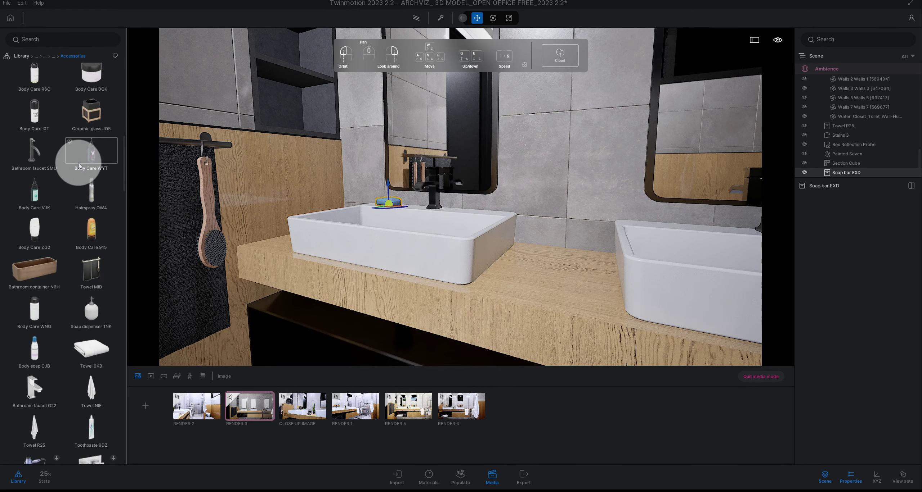
scroll(80, 166, "down", 1)
scroll(79, 166, "down", 1)
scroll(79, 166, "down", 1)
scroll(78, 166, "down", 1)
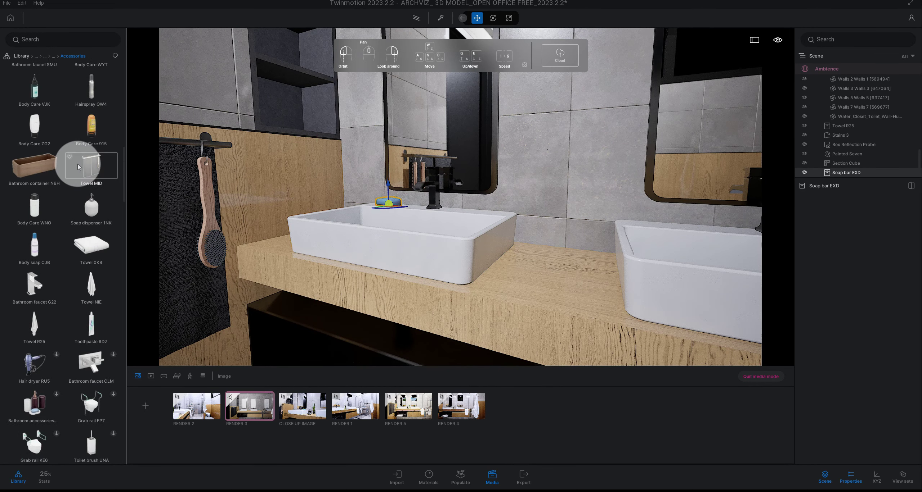
scroll(78, 166, "down", 1)
scroll(121, 169, "up", 1)
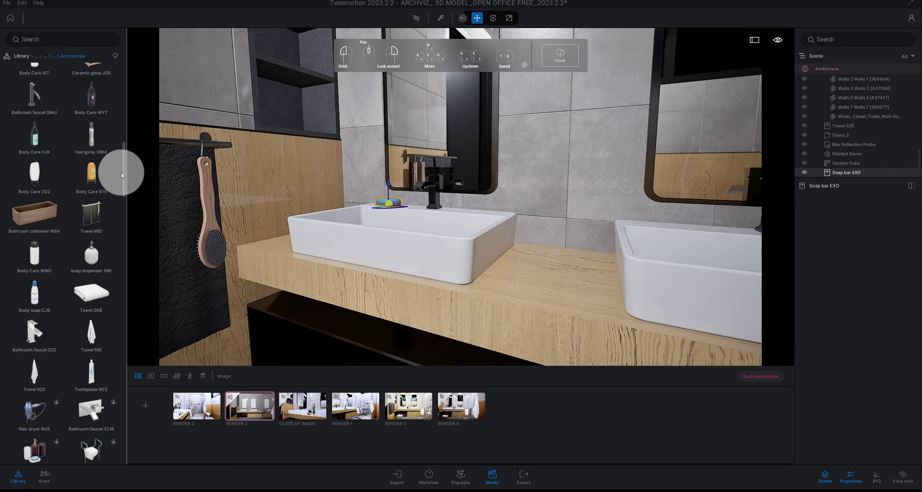
left_click_drag(94, 202, 536, 265)
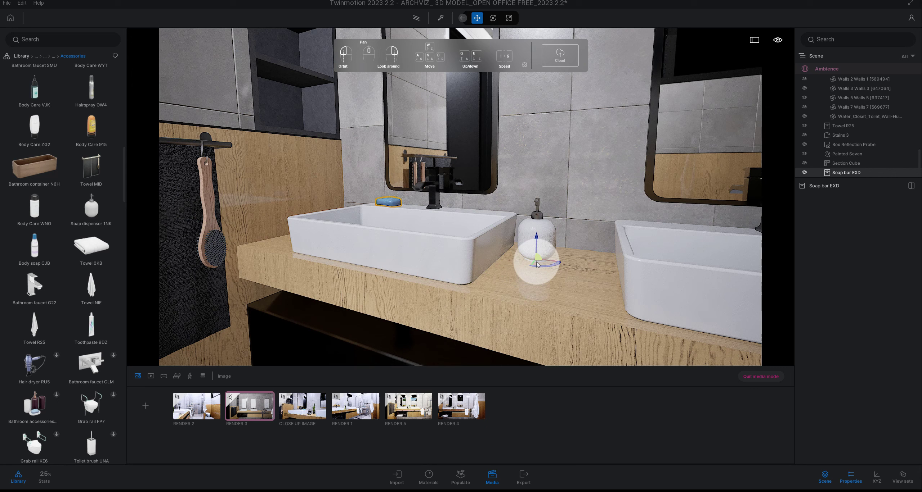
left_click(440, 18)
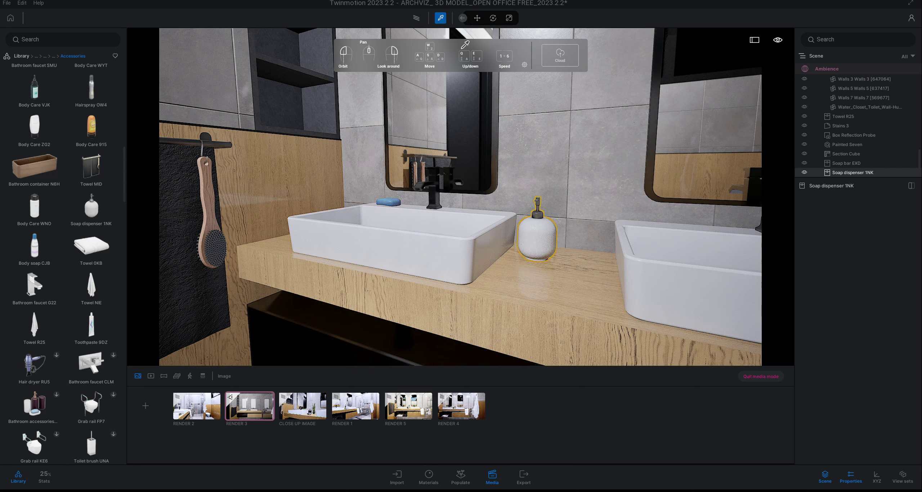
left_click(539, 221)
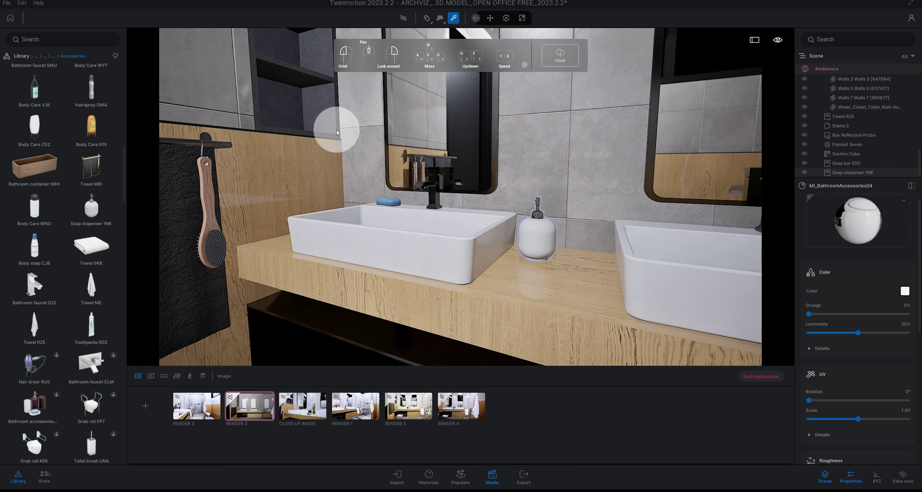
- Set the soap dispenser's MI_BathroomAccessories04 colour from white to black
left_click(335, 155)
left_click_drag(337, 188, 335, 213)
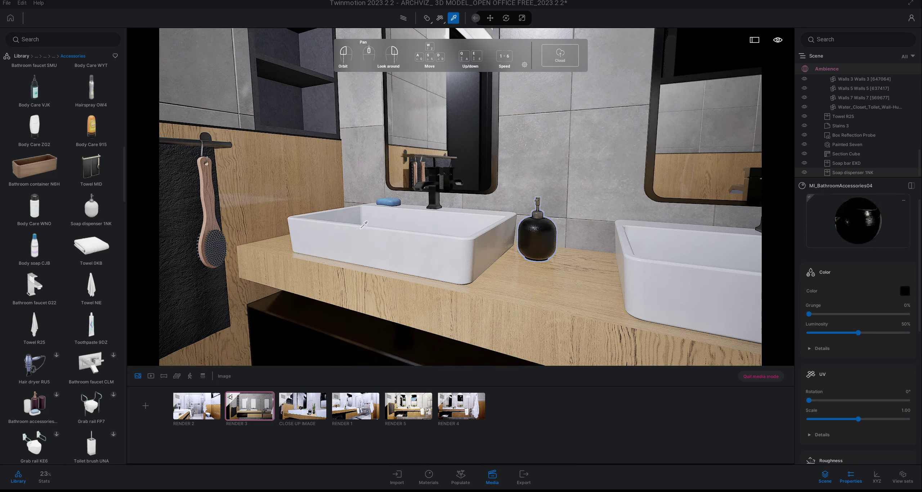
left_click(94, 230)
left_click_drag(124, 176, 131, 382)
mouse_move(131, 390)
left_mouse_down()
mouse_move(129, 436)
mouse_move(133, 410)
left_mouse_up()
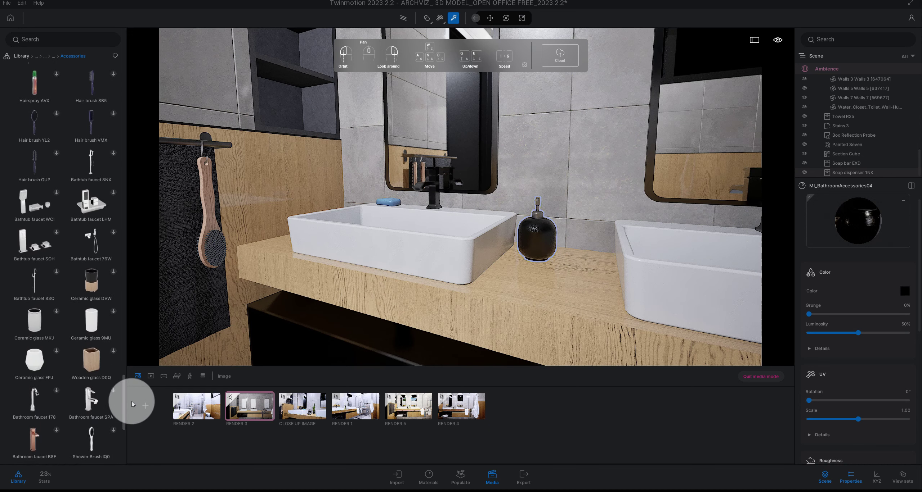
- Search the library for 'zor' and place the Razor MMF beside the soap dispenser
scroll(128, 397, "up", 3)
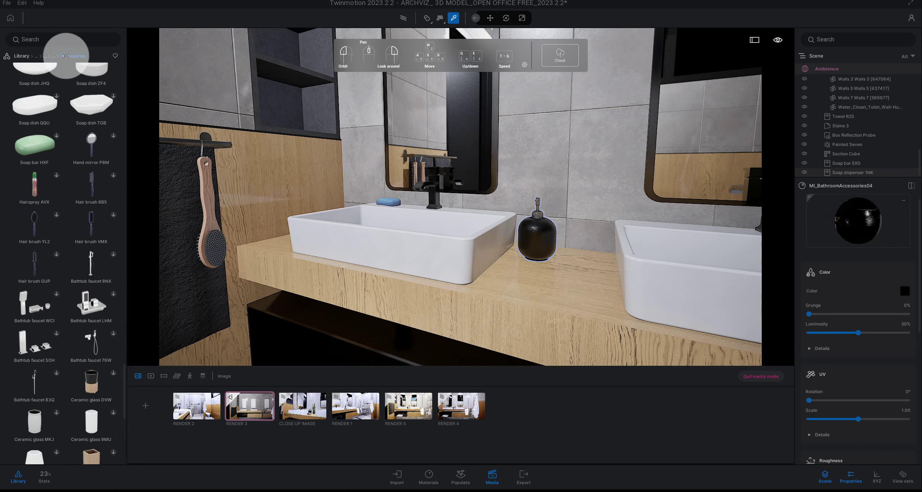
left_click(66, 44)
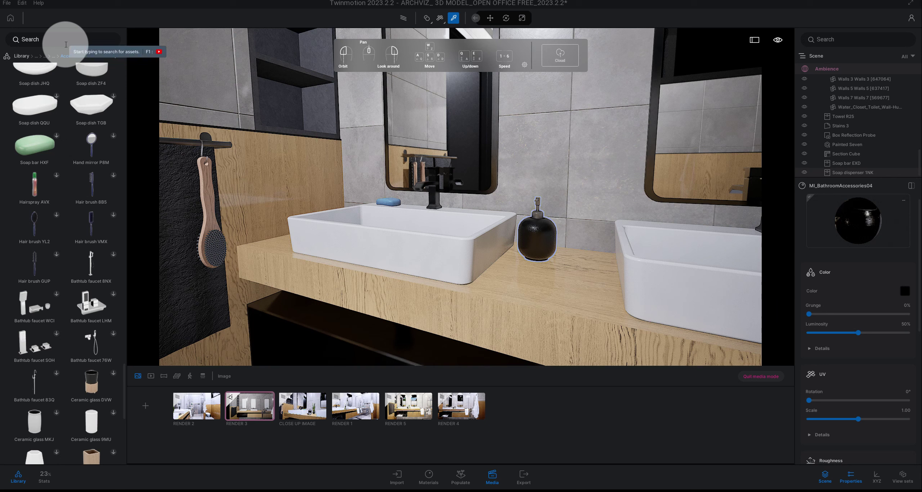
type("razor")
key("Return")
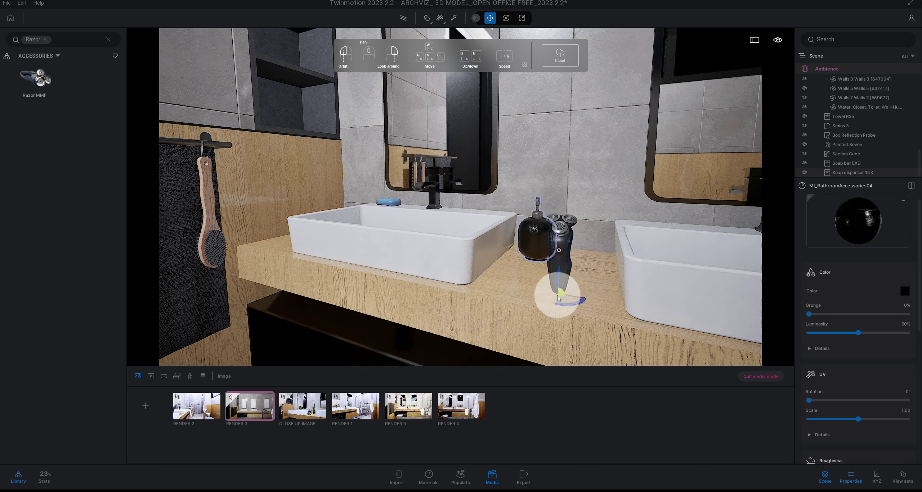
mouse_move(42, 88)
left_mouse_down()
mouse_move(558, 297)
mouse_move(559, 285)
left_mouse_up()
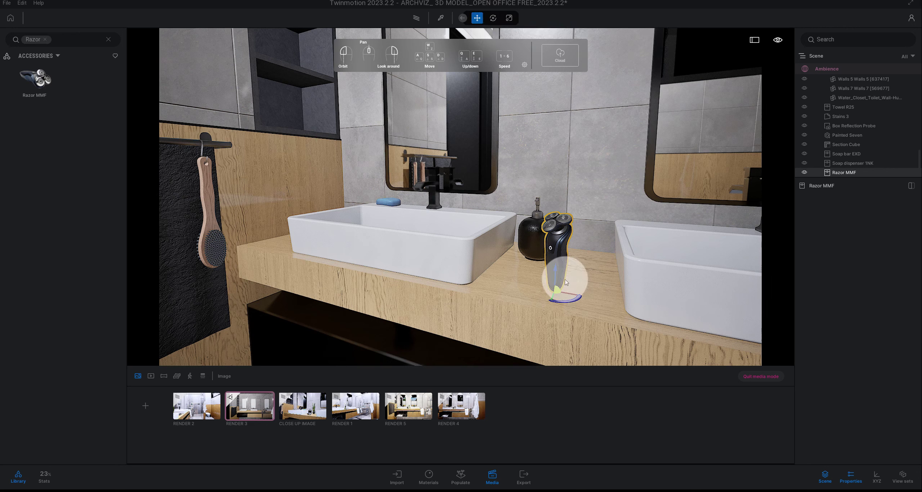
- Rotate the Razor MMF so it lies flat on the countertop
left_click_drag(563, 302, 566, 307)
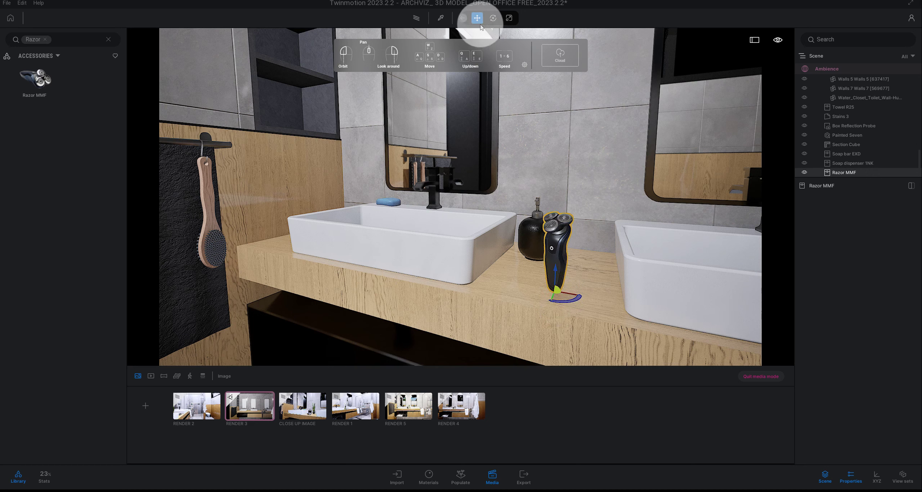
left_click(495, 23)
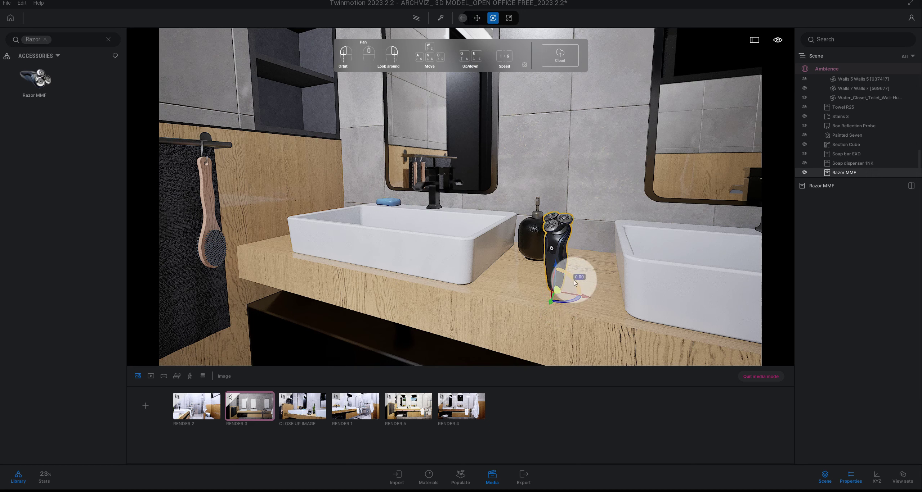
left_click_drag(574, 280, 599, 318)
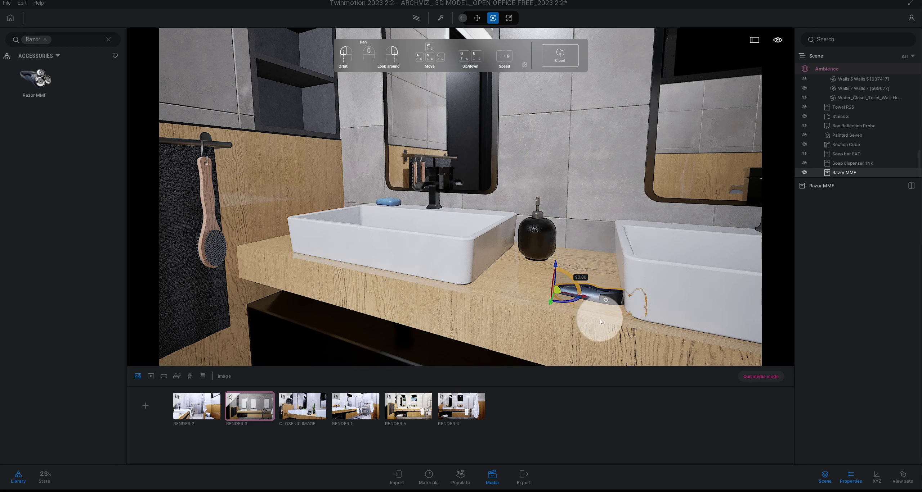
mouse_move(559, 274)
left_mouse_down()
mouse_move(556, 263)
mouse_move(566, 300)
mouse_move(549, 300)
mouse_move(533, 276)
mouse_move(530, 245)
left_mouse_up()
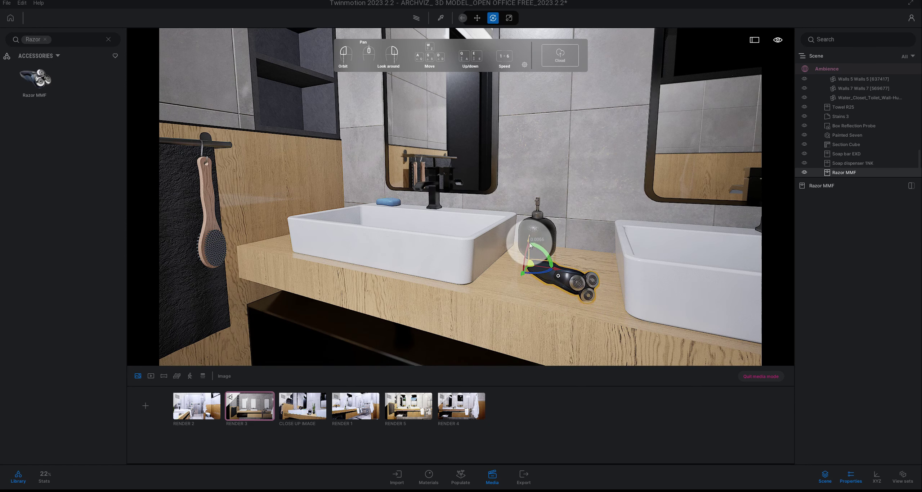
scroll(547, 284, "up", 5)
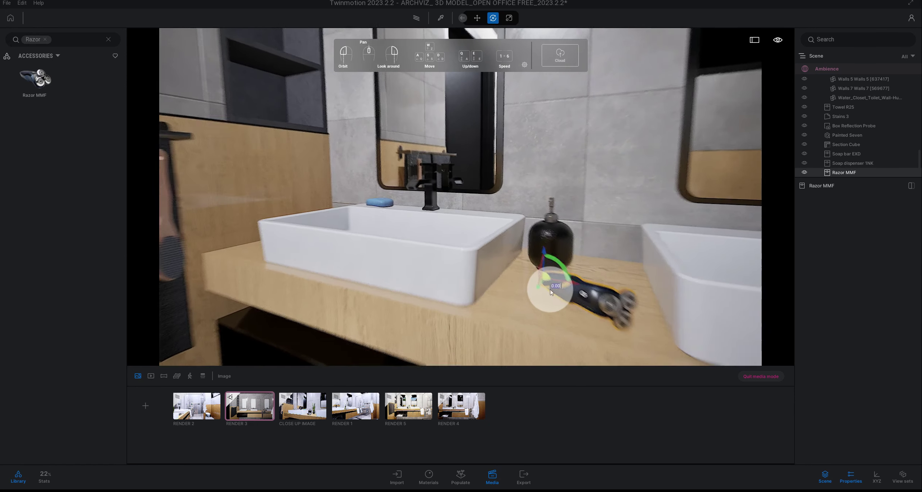
scroll(554, 299, "up", 3)
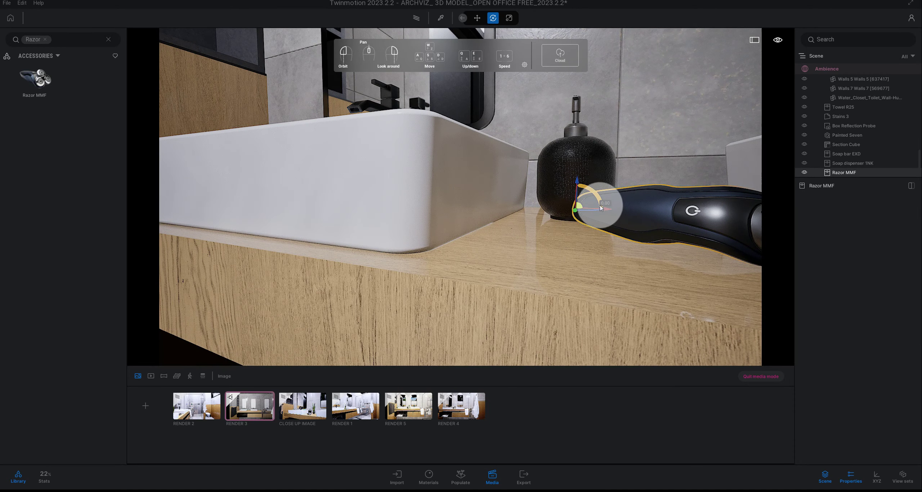
left_click_drag(600, 208, 578, 204)
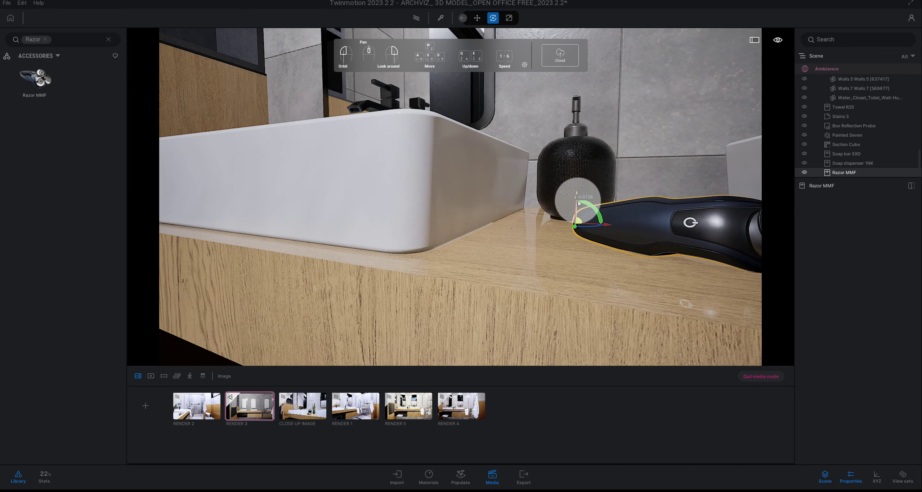
left_click_drag(547, 246, 554, 249)
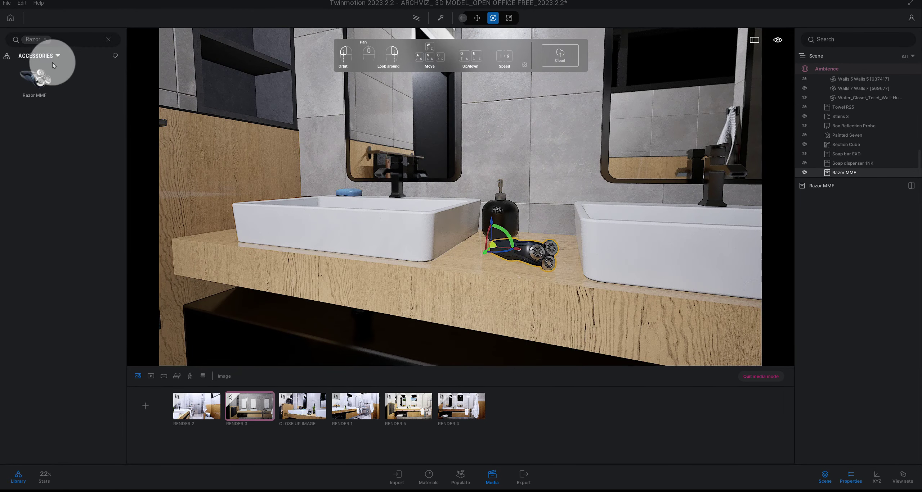
- Clear the Razor search and place a Gladiolus from the User library beside the razor
left_click(38, 56)
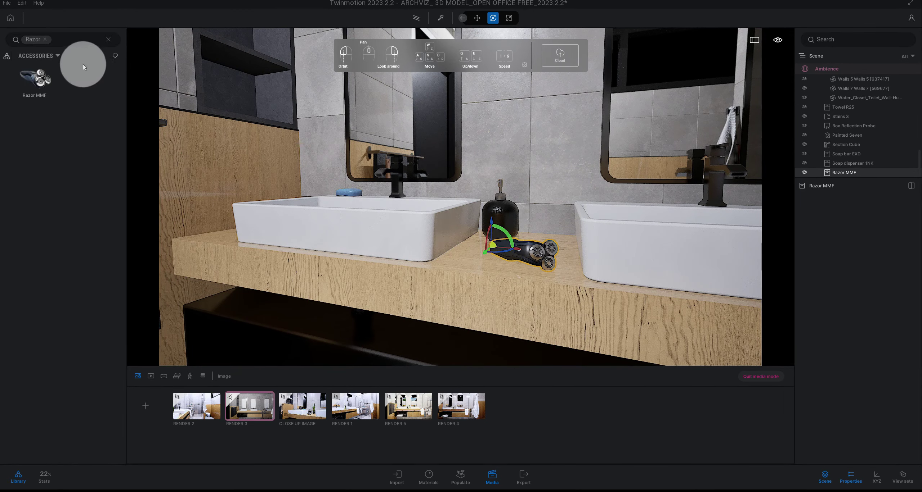
left_click(45, 40)
left_click(35, 55)
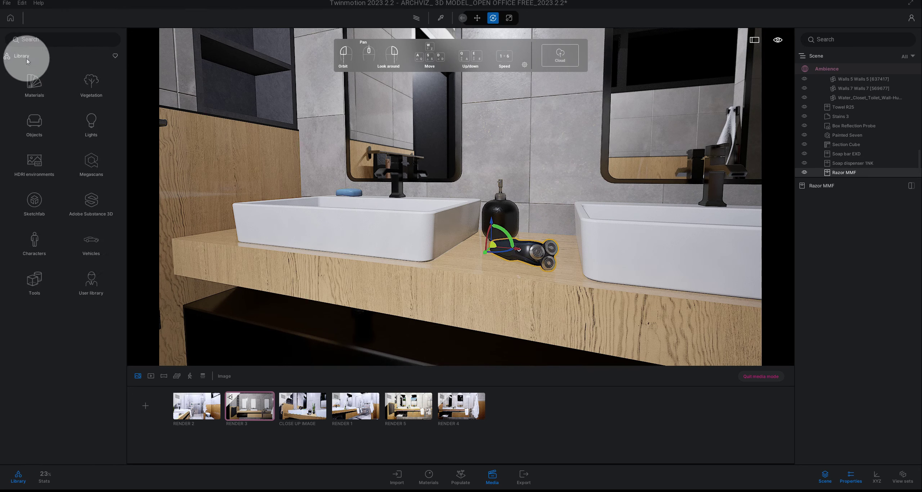
scroll(94, 281, "down", 1)
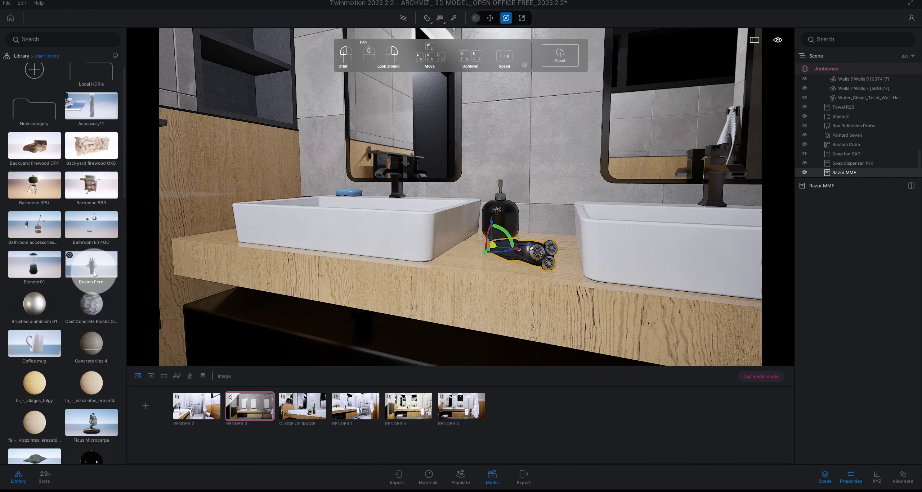
scroll(95, 273, "down", 1)
scroll(93, 264, "down", 1)
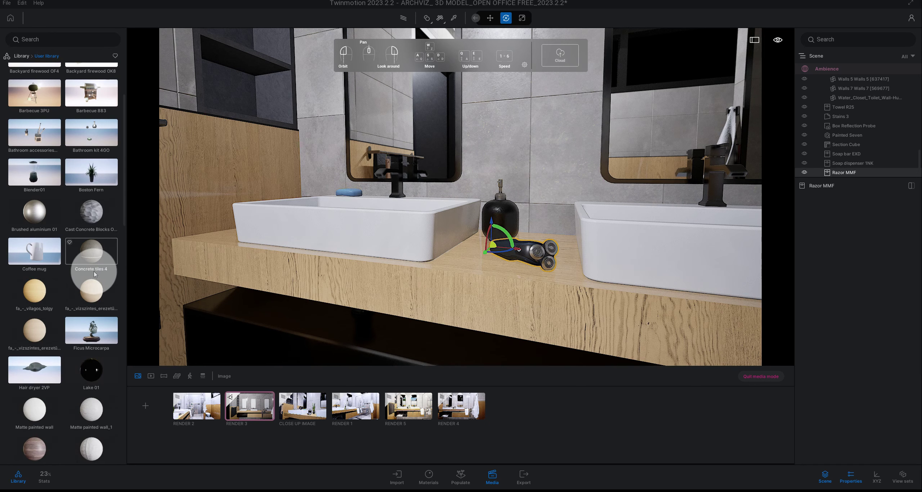
scroll(93, 265, "down", 1)
left_click_drag(125, 236, 124, 453)
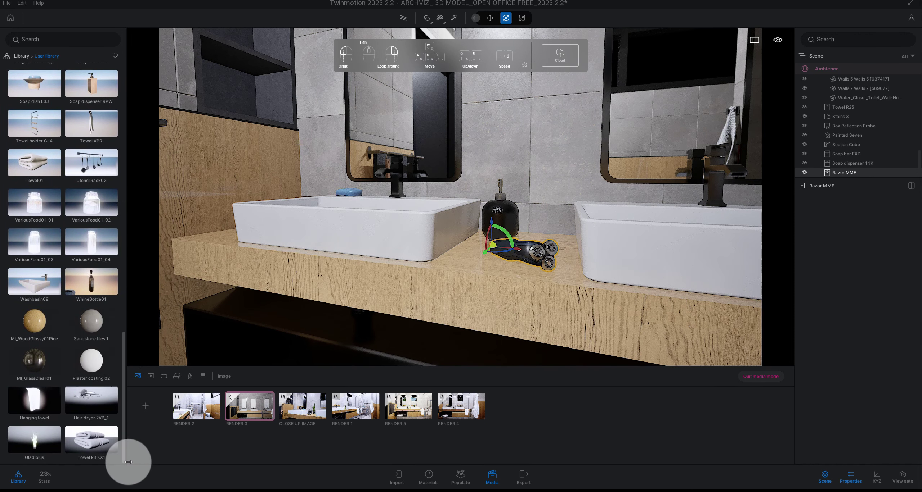
left_click_drag(36, 441, 547, 243)
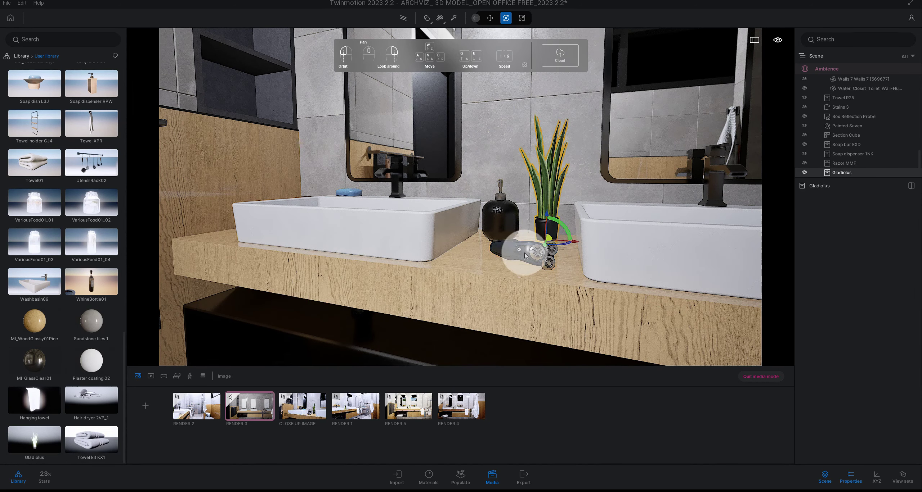
- Orbit and zoom the view toward the right sink and shower
scroll(363, 267, "up", 5)
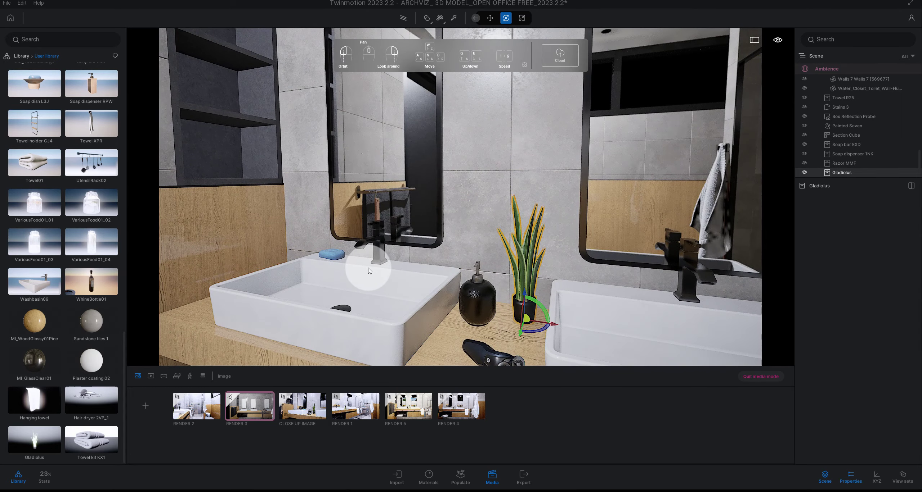
scroll(384, 282, "down", 3)
scroll(411, 288, "down", 2)
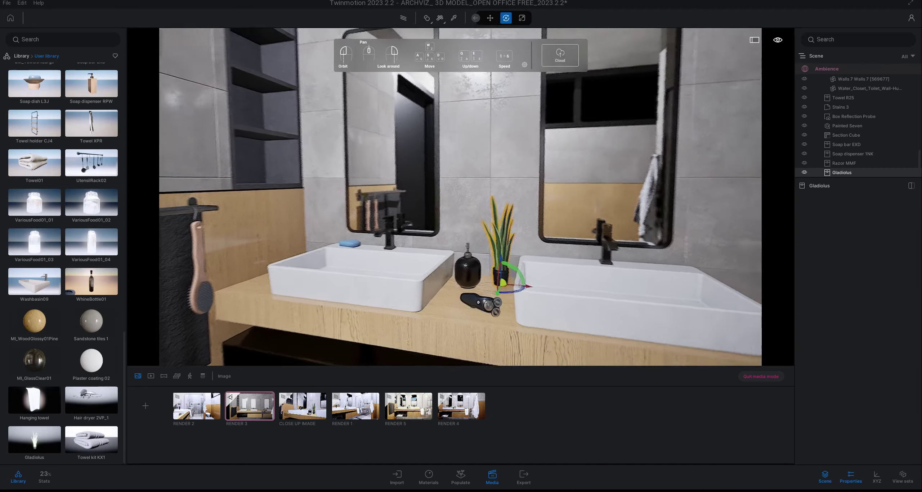
left_click_drag(432, 289, 442, 289)
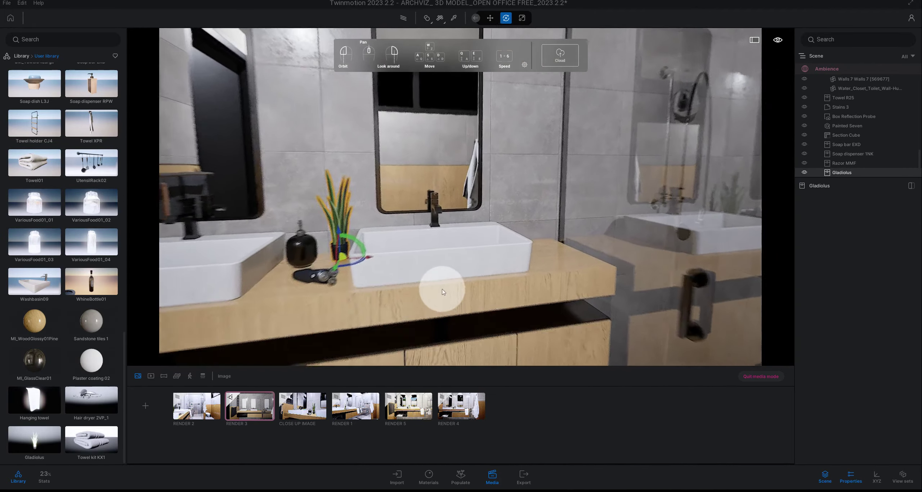
scroll(442, 290, "up", 2)
scroll(447, 290, "up", 2)
scroll(449, 289, "up", 2)
scroll(450, 290, "up", 1)
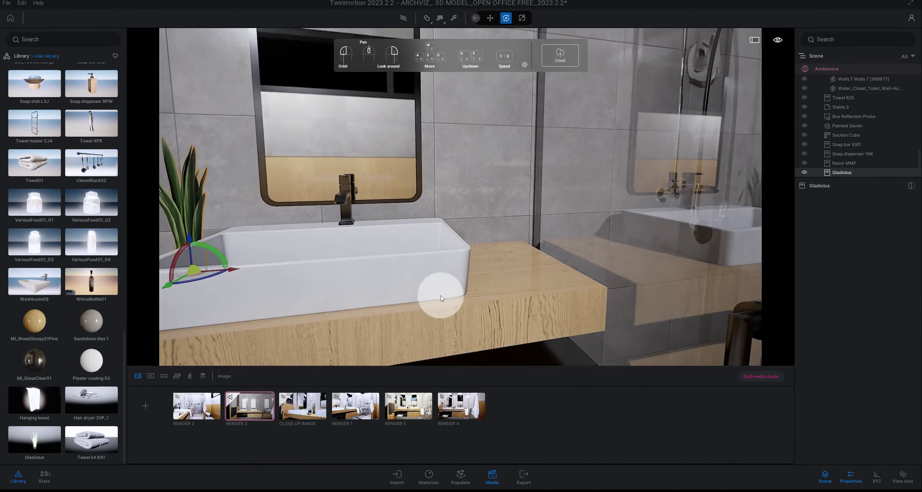
mouse_move(34, 401)
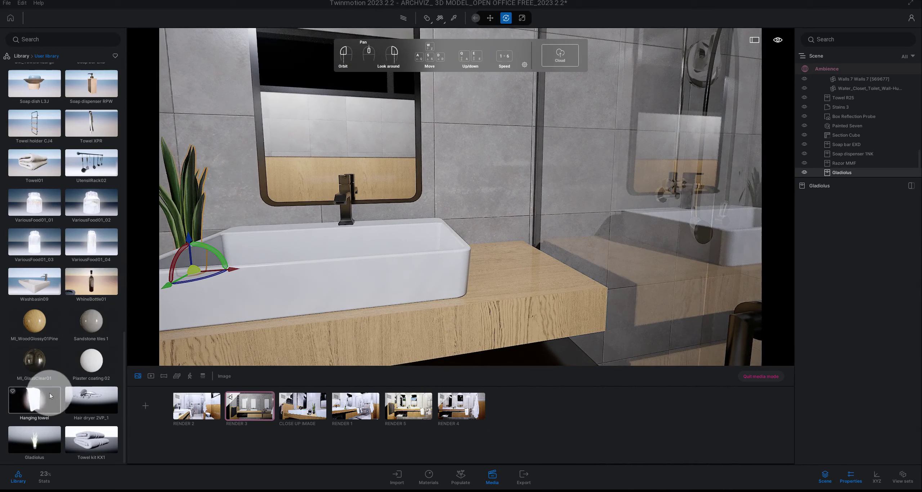
- Drape a Hanging towel over the countertop edge by the left sink and nudge it into place
mouse_move(49, 394)
left_mouse_down()
mouse_move(509, 300)
mouse_move(528, 260)
left_mouse_up()
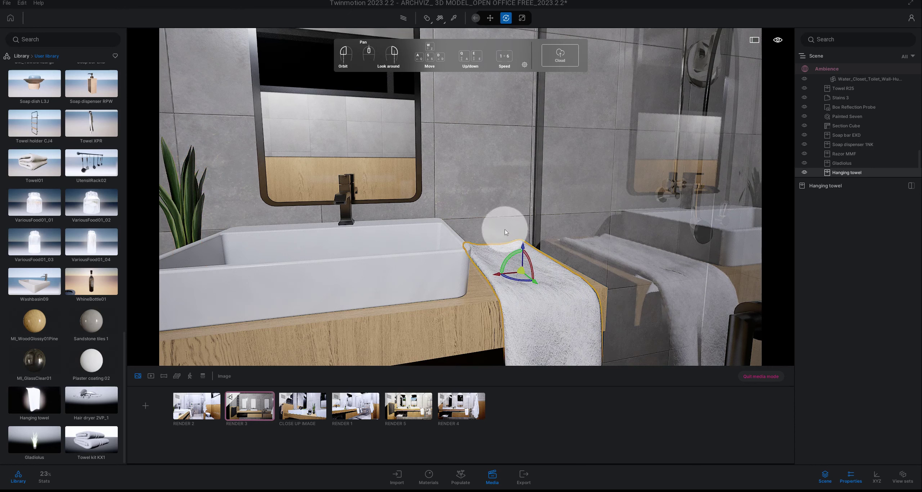
left_click(490, 18)
left_click_drag(524, 256, 526, 258)
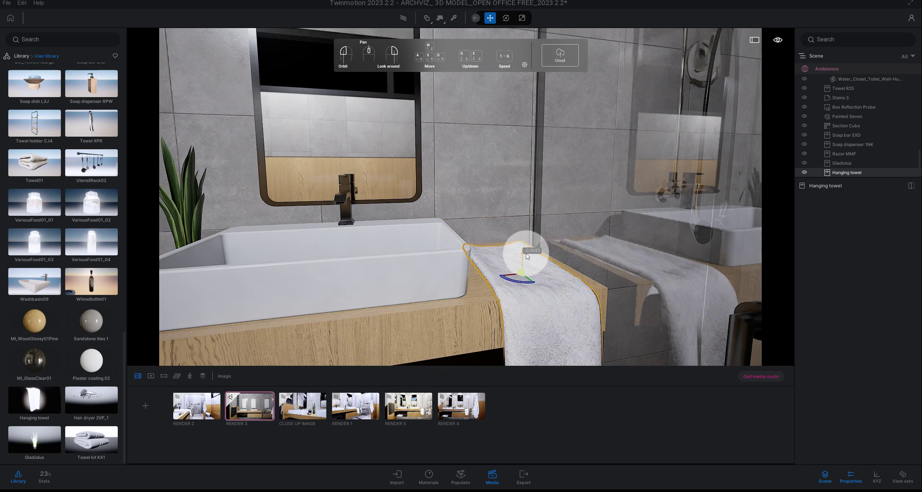
left_click_drag(530, 283, 530, 279)
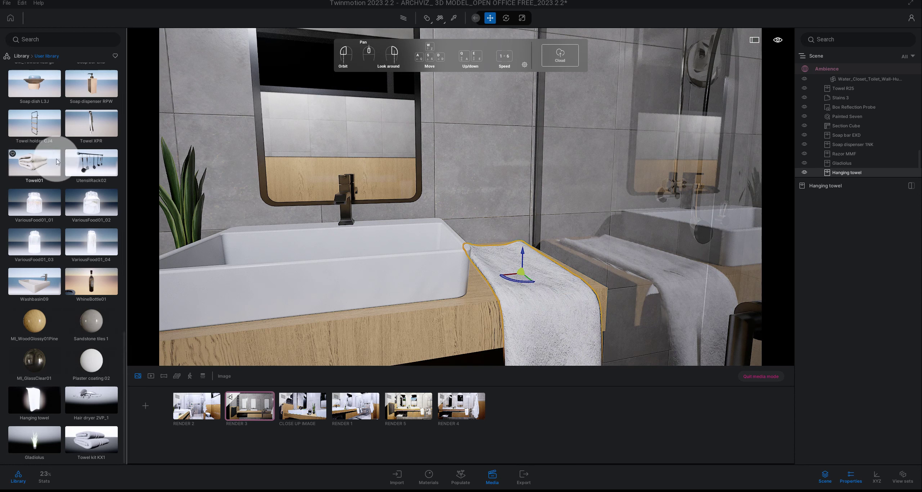
- Drag Hair dryer 2VP from Objects > Home > Bathroom > Accessories onto the towel by the washbasin
left_click(28, 58)
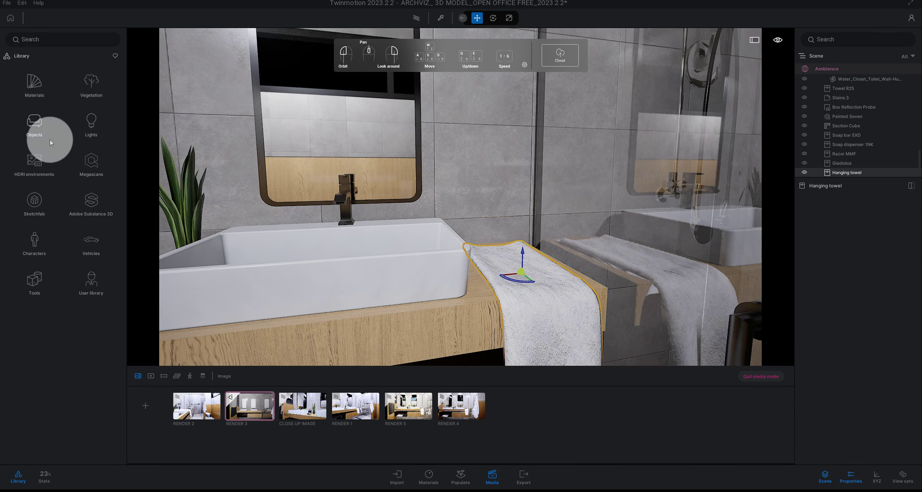
left_click(37, 131)
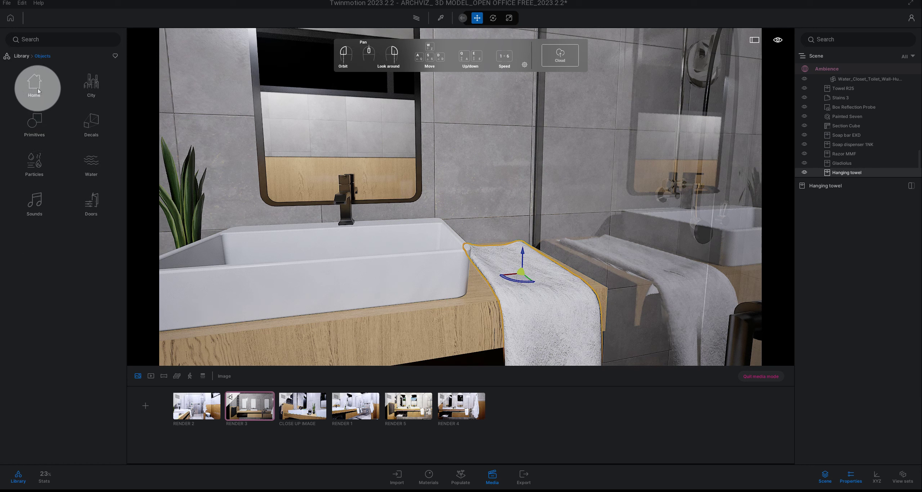
left_click(39, 126)
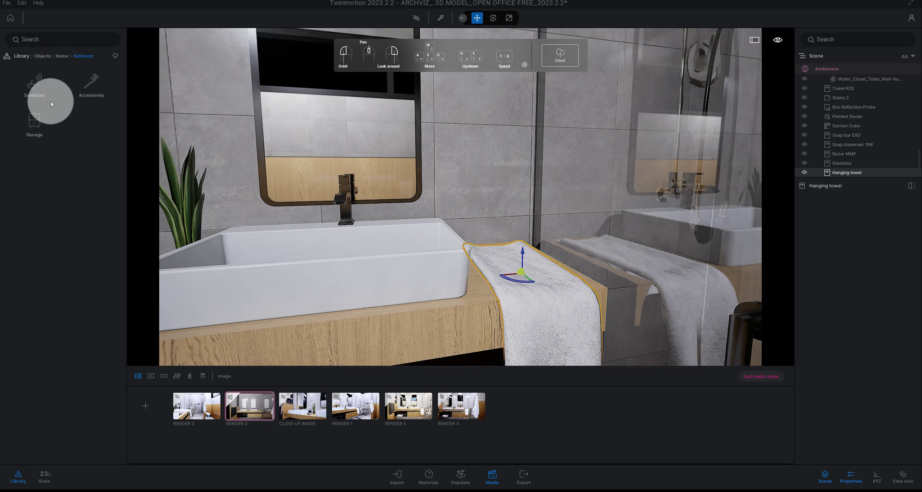
left_click(80, 93)
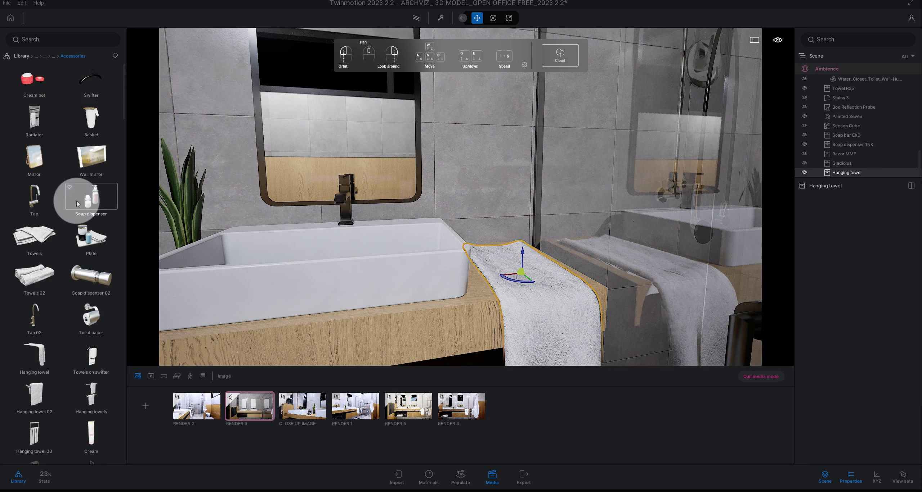
left_click_drag(125, 109, 121, 142)
left_click_drag(42, 216, 568, 299)
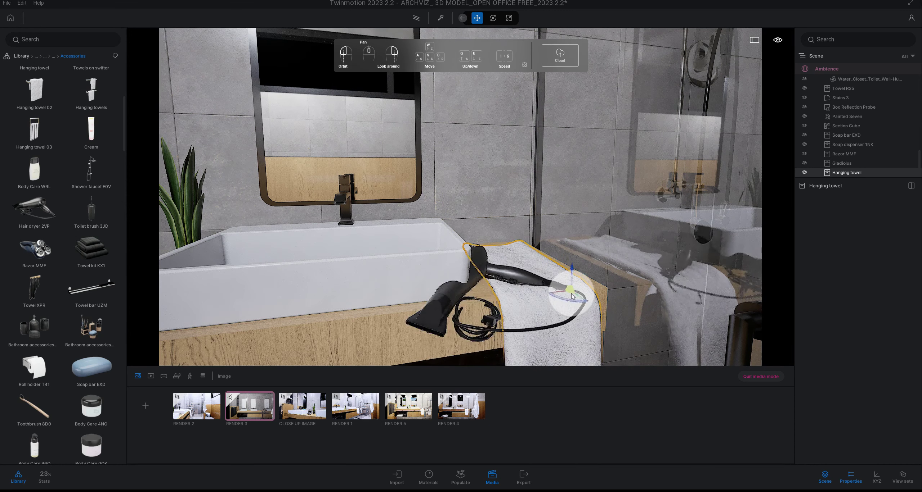
mouse_move(568, 299)
left_mouse_down()
mouse_move(574, 286)
mouse_move(573, 296)
left_mouse_up()
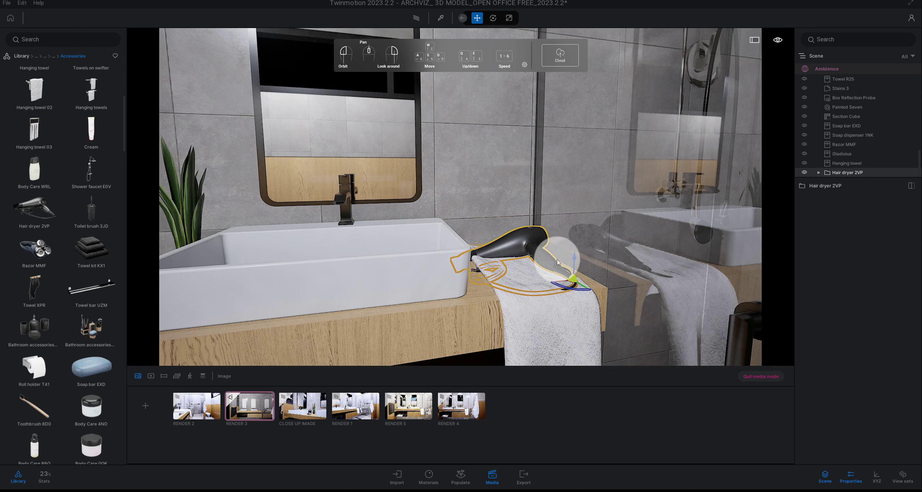
- Scale the hair dryer to 0.72 and rotate it on the towel
left_click(508, 20)
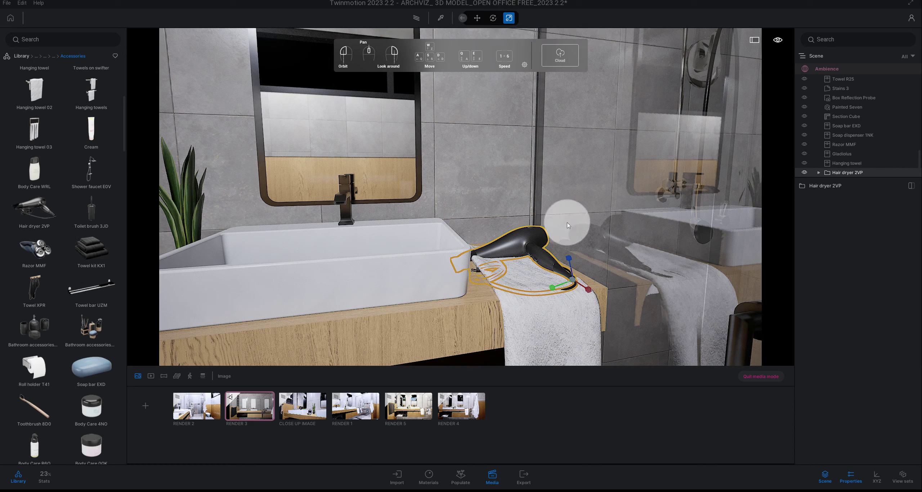
left_click_drag(574, 285, 598, 311)
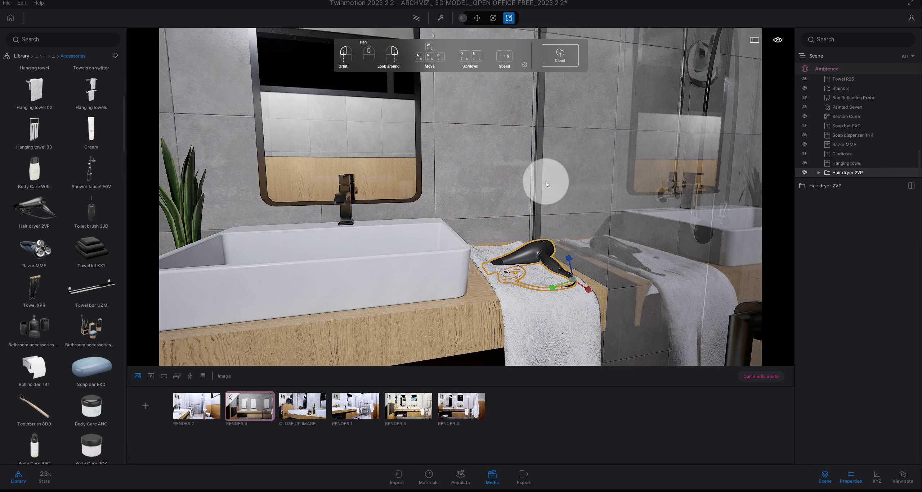
left_click(494, 20)
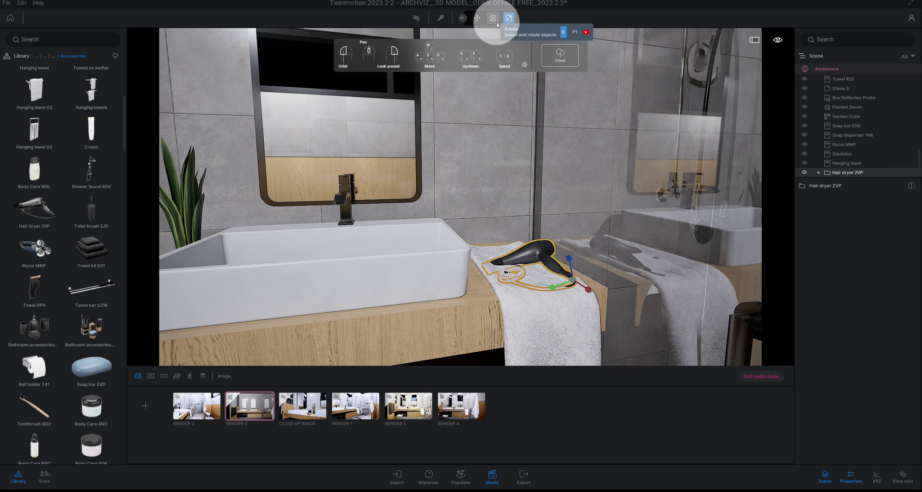
left_click_drag(576, 262, 574, 257)
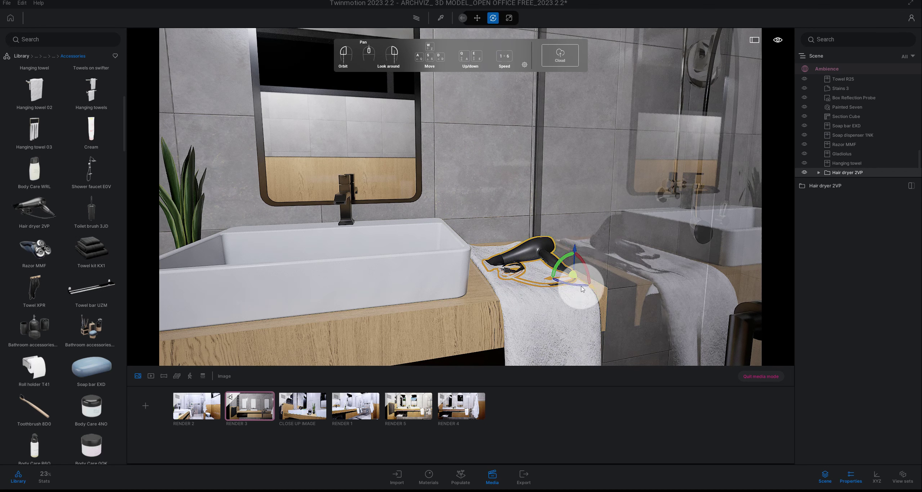
- Slide the hair dryer into place along the towel and view it from above
mouse_move(582, 287)
left_mouse_down()
mouse_move(570, 287)
mouse_move(635, 279)
left_mouse_up()
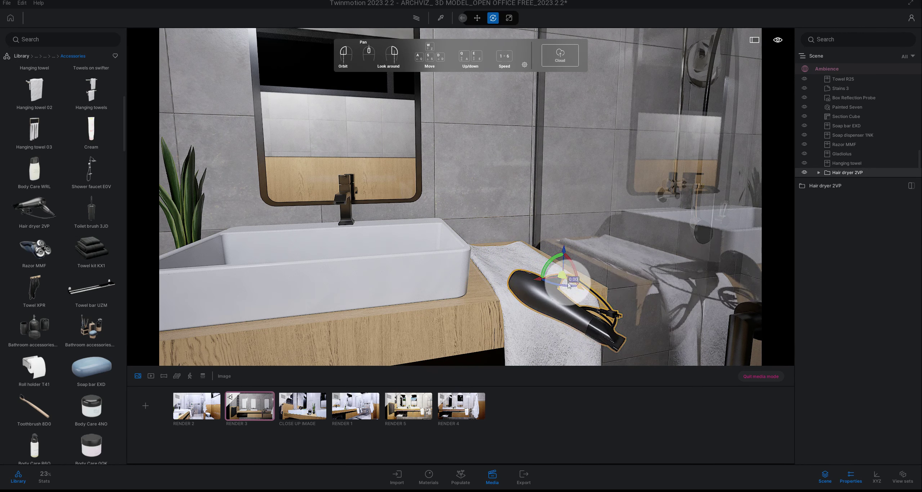
left_click_drag(562, 277, 531, 263)
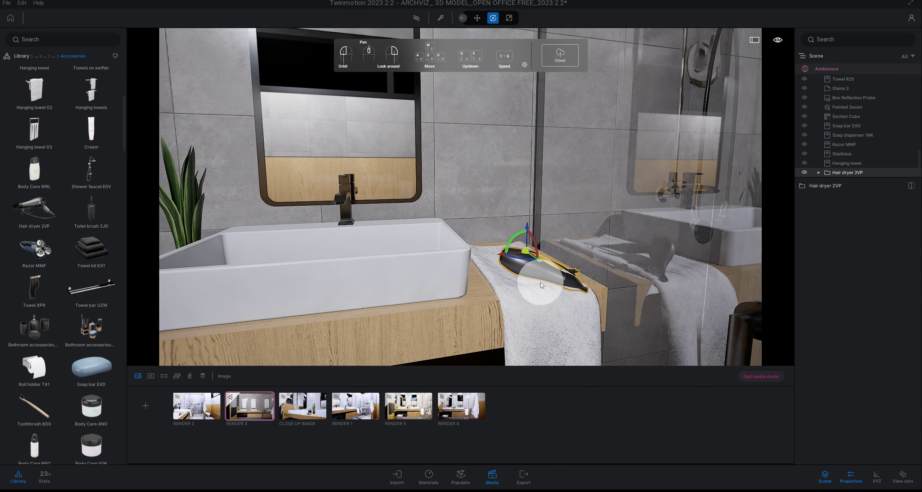
scroll(541, 285, "up", 3)
scroll(541, 286, "up", 3)
scroll(541, 285, "up", 3)
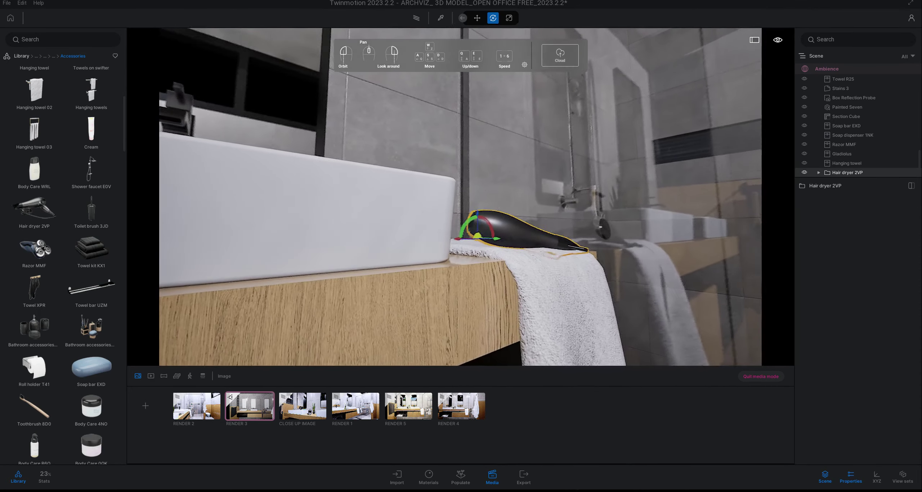
mouse_move(541, 286)
left_mouse_down()
mouse_move(540, 164)
mouse_move(504, 132)
mouse_move(504, 202)
left_mouse_up()
mouse_move(582, 214)
left_mouse_down()
mouse_move(585, 230)
mouse_move(464, 62)
left_mouse_up()
left_click(477, 18)
left_click_drag(555, 227, 526, 253)
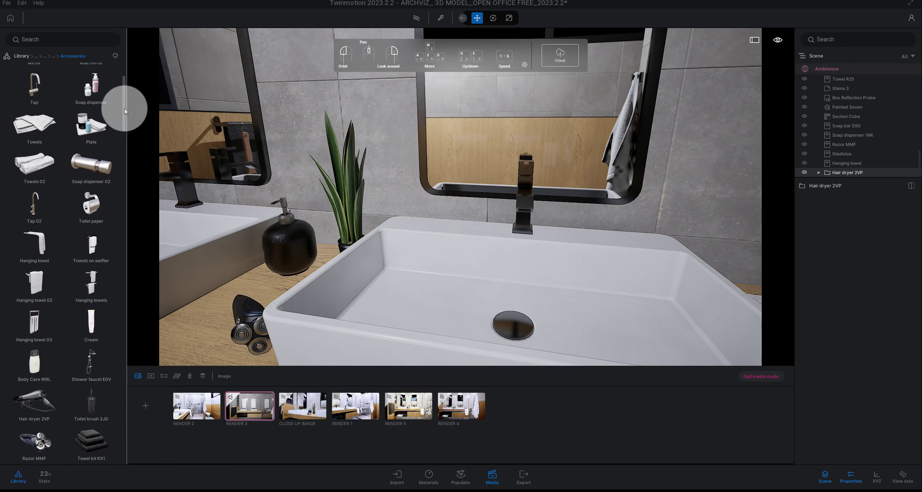
left_click_drag(126, 116, 123, 99)
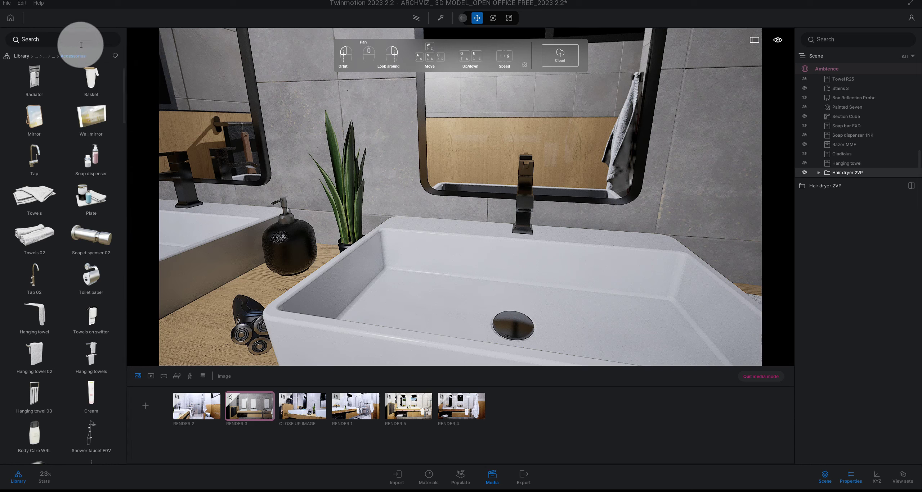
- Search the library for 'toothpa' and drop a Toothpaste 9DZ tube on the sink's back rim
type("toothpa")
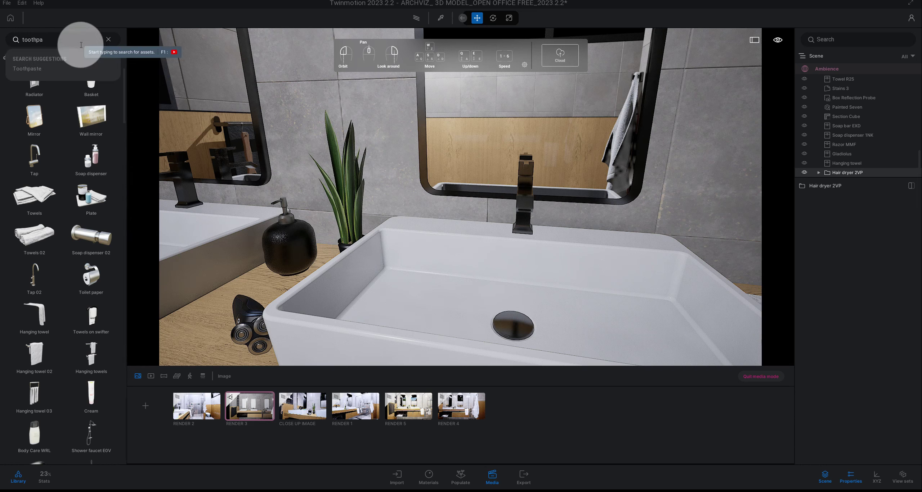
left_click(61, 68)
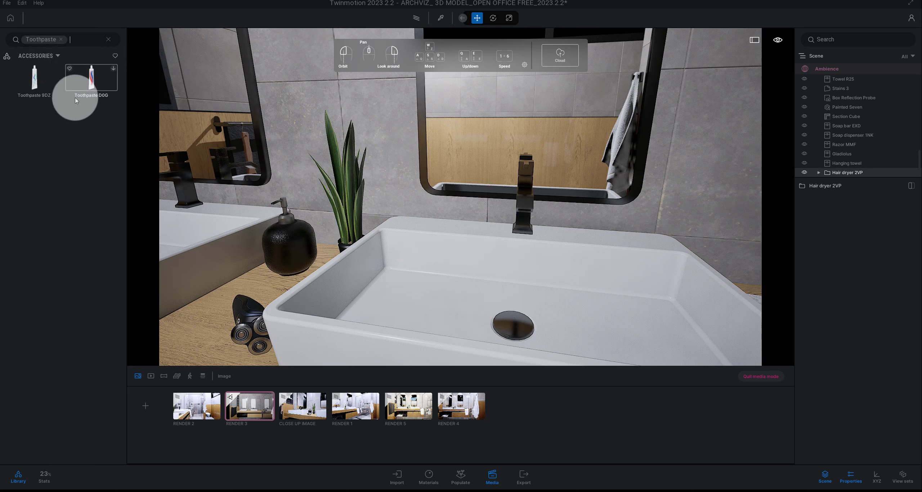
mouse_move(75, 97)
left_mouse_down()
mouse_move(478, 246)
mouse_move(438, 257)
left_mouse_up()
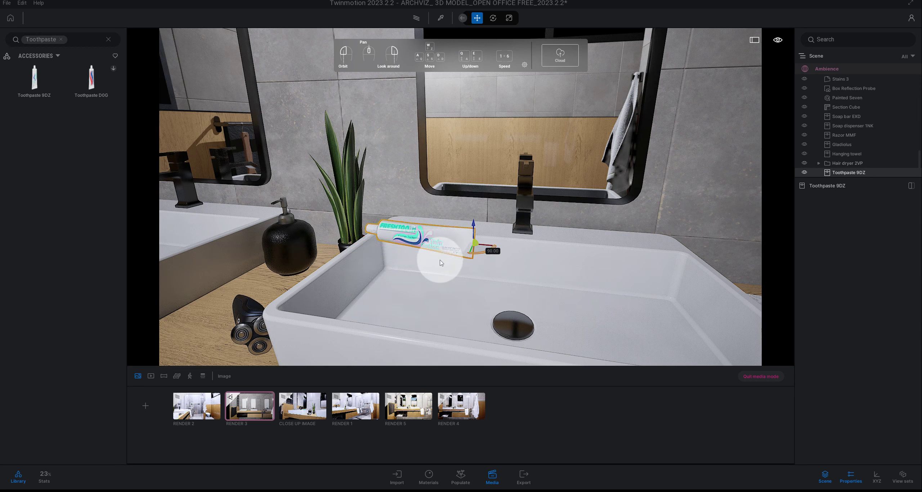
- Rotate the toothpaste tube parallel to the sink's back rim and slide it beside the faucet
left_click(492, 18)
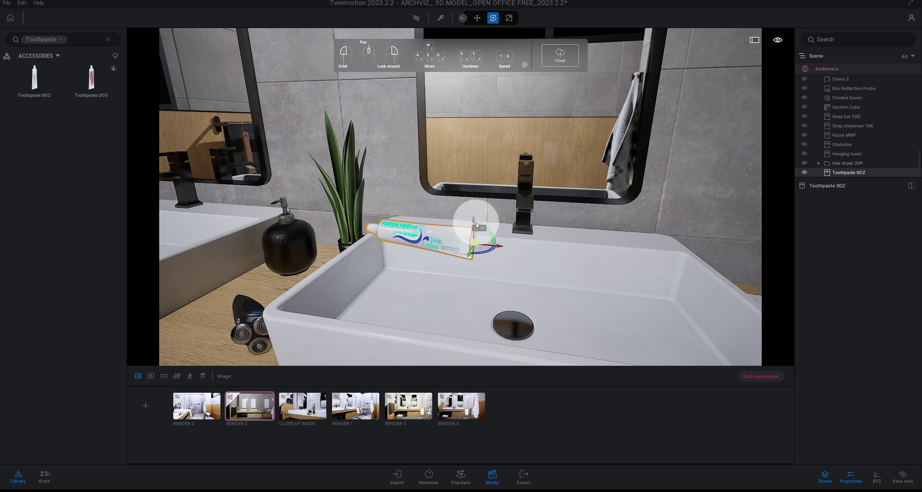
left_click_drag(474, 233, 488, 191)
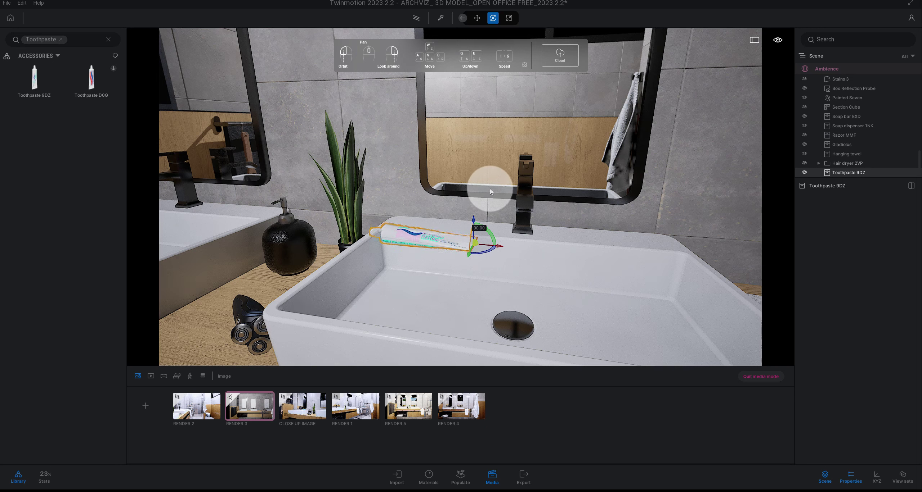
mouse_move(488, 191)
left_mouse_down()
mouse_move(486, 236)
mouse_move(484, 204)
mouse_move(449, 233)
mouse_move(463, 208)
left_mouse_up()
scroll(448, 232, "up", 5)
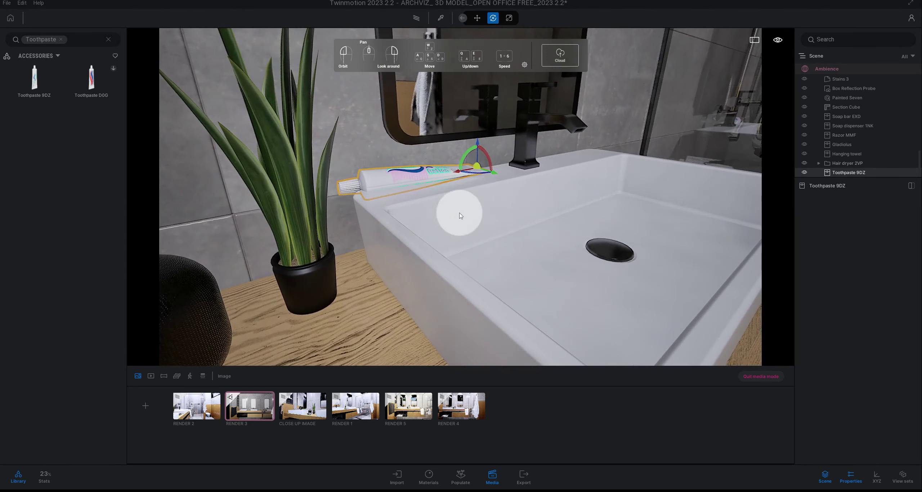
left_click_drag(487, 175, 499, 173)
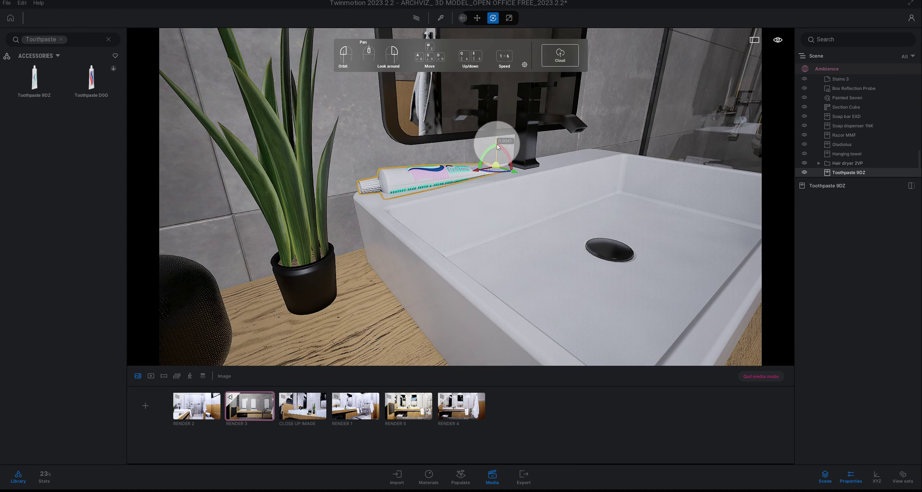
mouse_move(491, 189)
left_mouse_down()
mouse_move(450, 180)
mouse_move(528, 143)
left_mouse_up()
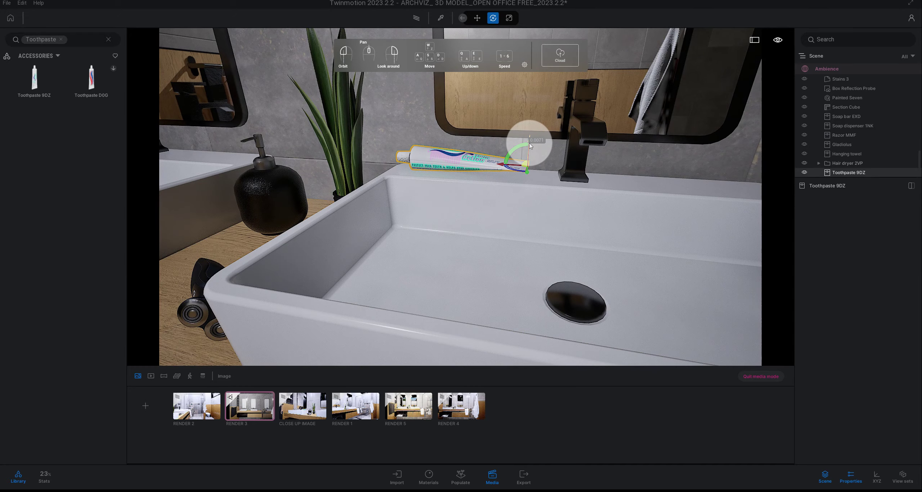
mouse_move(504, 170)
left_mouse_down()
mouse_move(504, 151)
mouse_move(540, 174)
mouse_move(468, 151)
left_mouse_up()
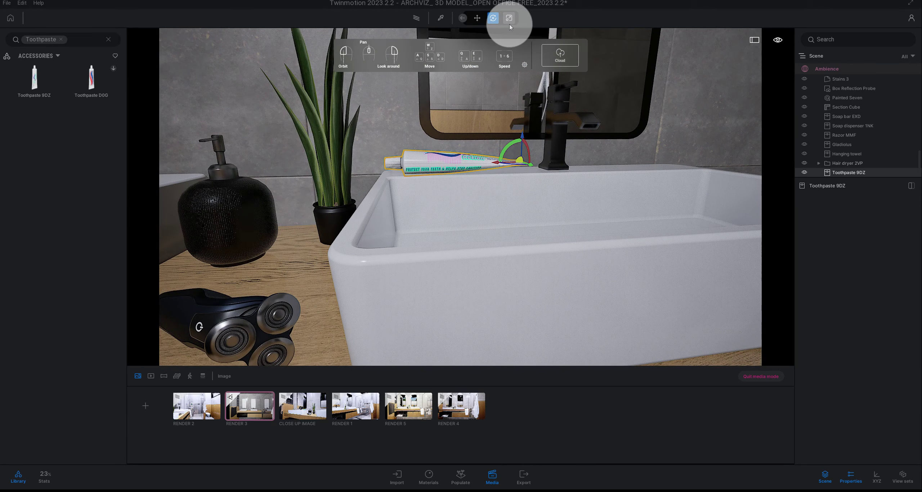
- Scale the toothpaste tube to 0.82, then orbit back to show both sinks
left_click(509, 24)
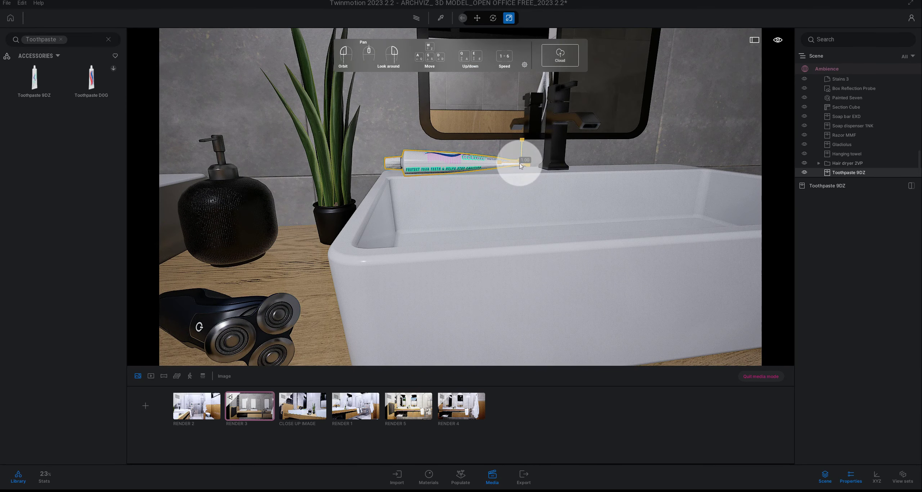
left_click_drag(519, 162, 571, 183)
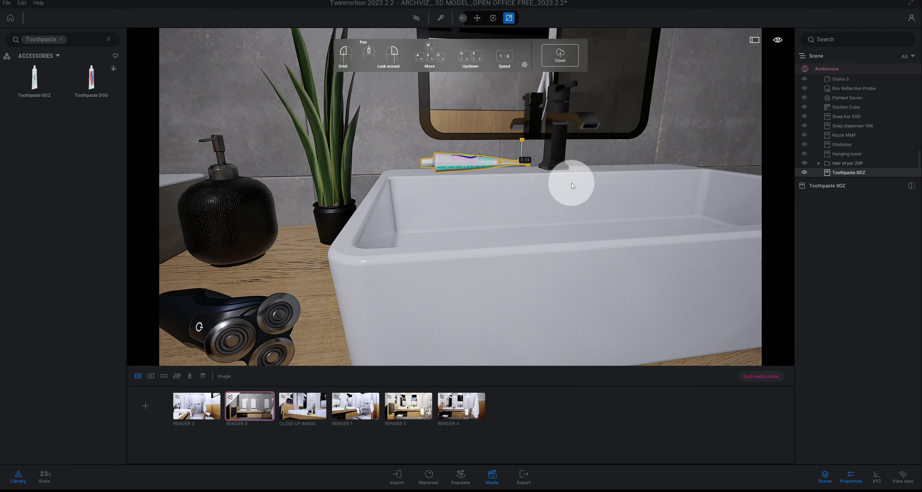
left_click(483, 25)
left_click_drag(513, 171, 532, 137)
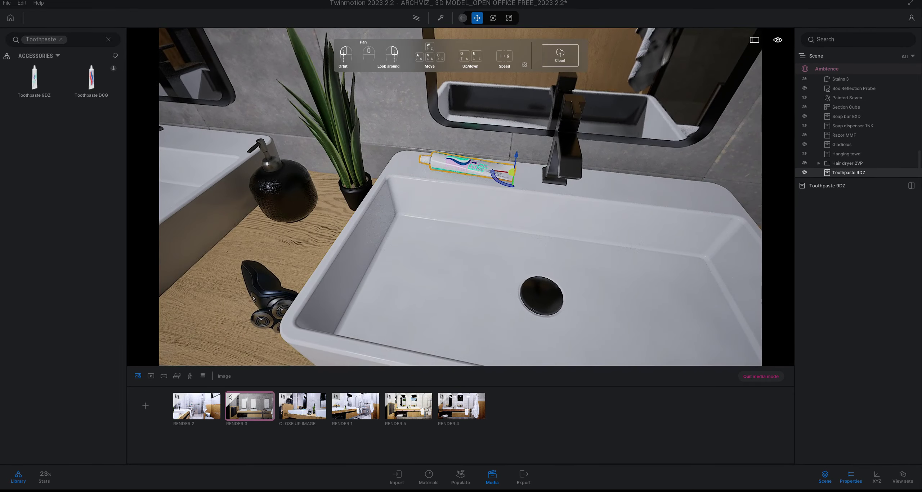
left_click_drag(513, 172, 500, 178)
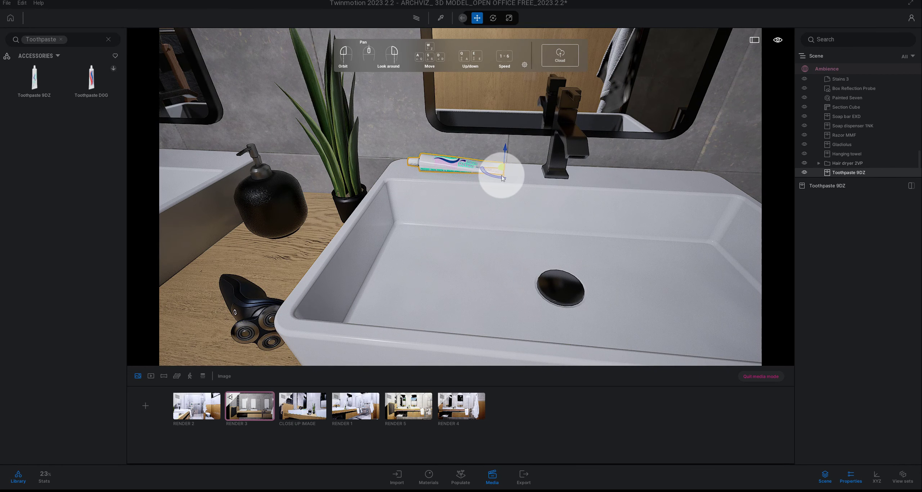
mouse_move(488, 198)
left_mouse_down()
mouse_move(409, 209)
mouse_move(397, 197)
left_mouse_up()
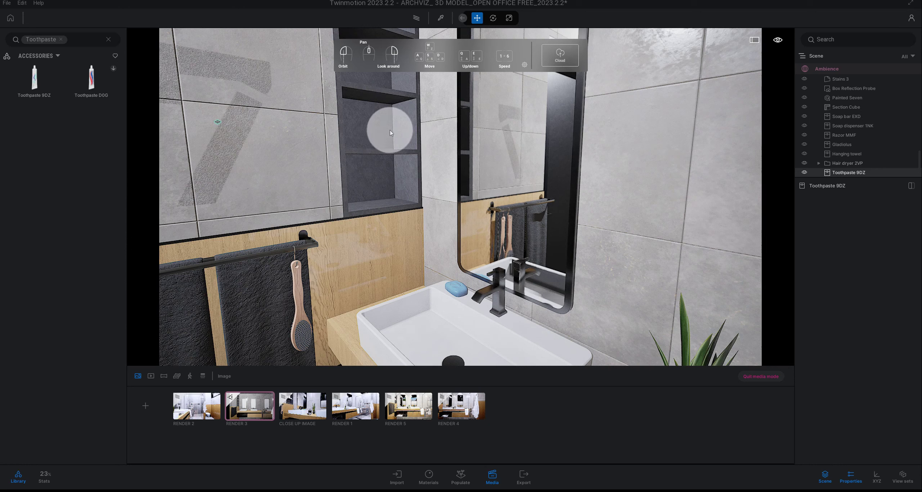
- Remove the Toothpaste search tag and scroll the Accessories list down to the Body Care items
left_click(49, 67)
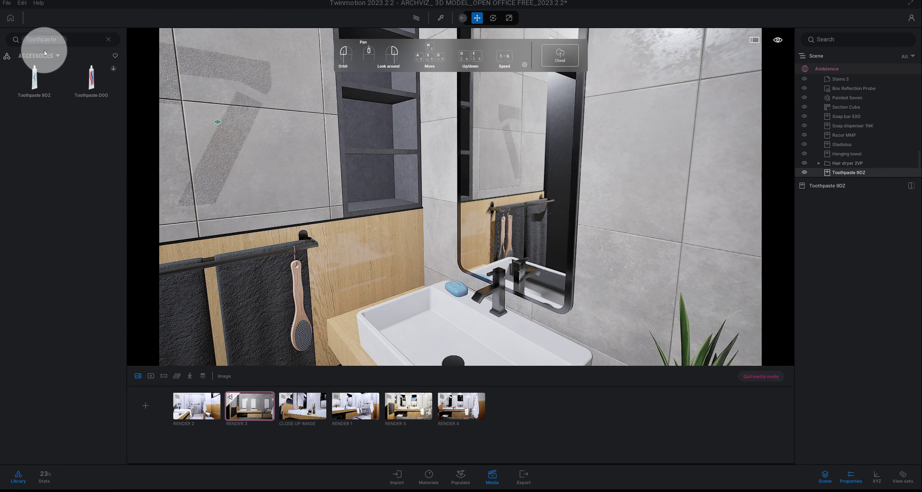
left_click(61, 40)
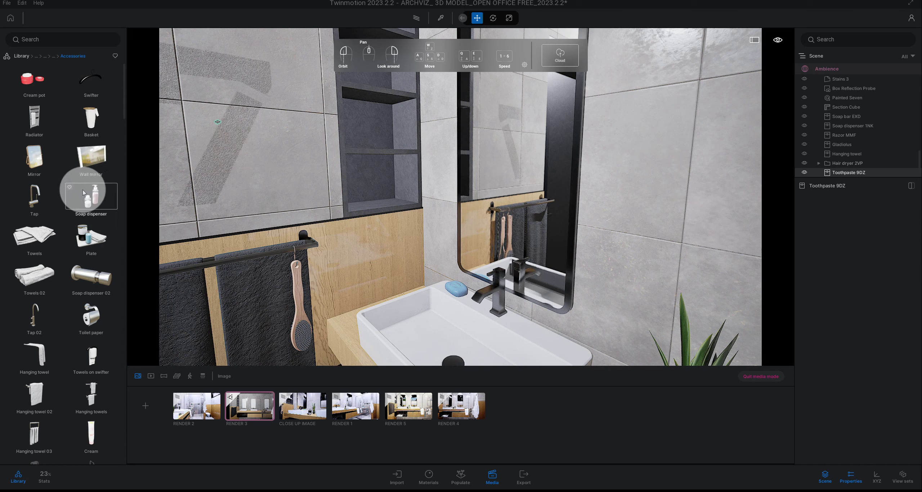
scroll(84, 193, "down", 1)
scroll(83, 193, "down", 2)
scroll(84, 192, "down", 2)
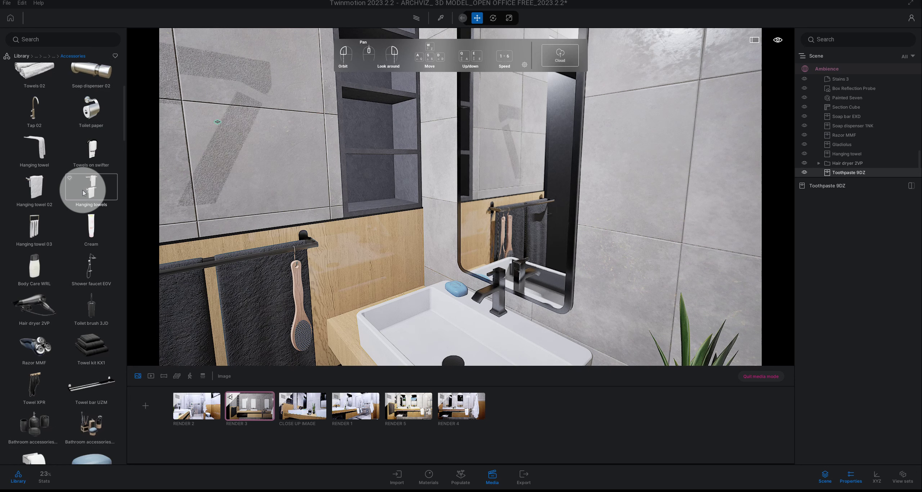
scroll(83, 193, "down", 1)
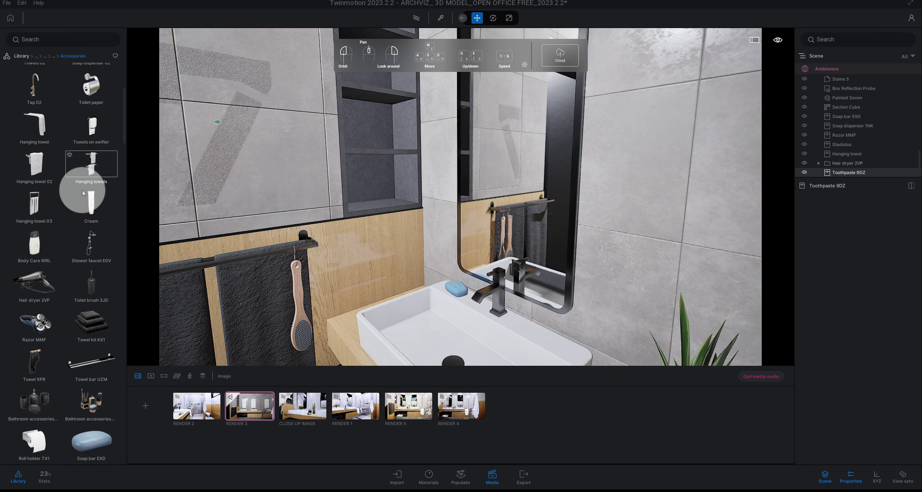
scroll(83, 193, "down", 1)
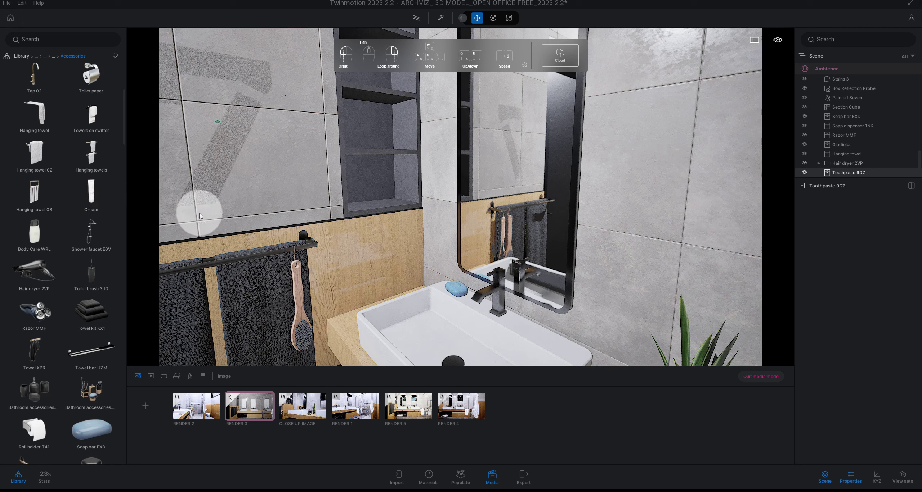
scroll(90, 220, "down", 2)
scroll(91, 220, "down", 3)
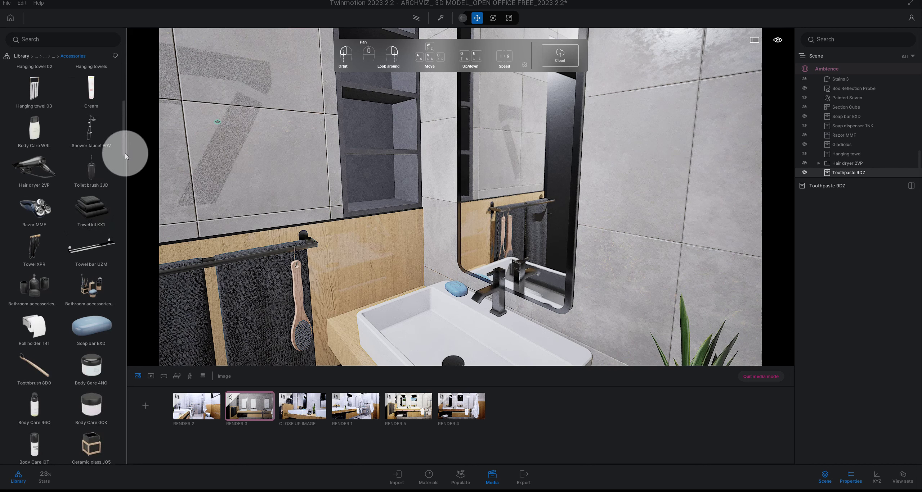
left_click_drag(124, 151, 123, 176)
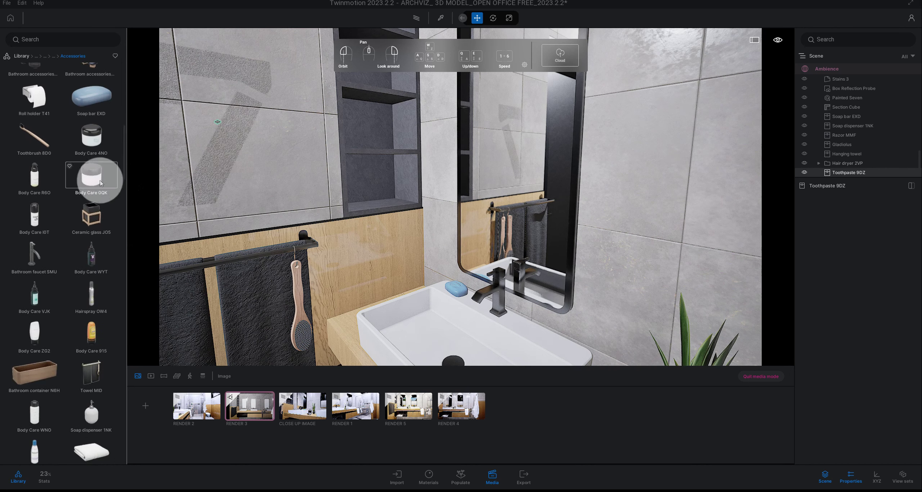
- Place a Body Care 4NO jar in the wall niche and turn it slightly
mouse_move(101, 183)
left_mouse_down()
mouse_move(313, 212)
mouse_move(401, 208)
left_mouse_up()
scroll(385, 210, "up", 5)
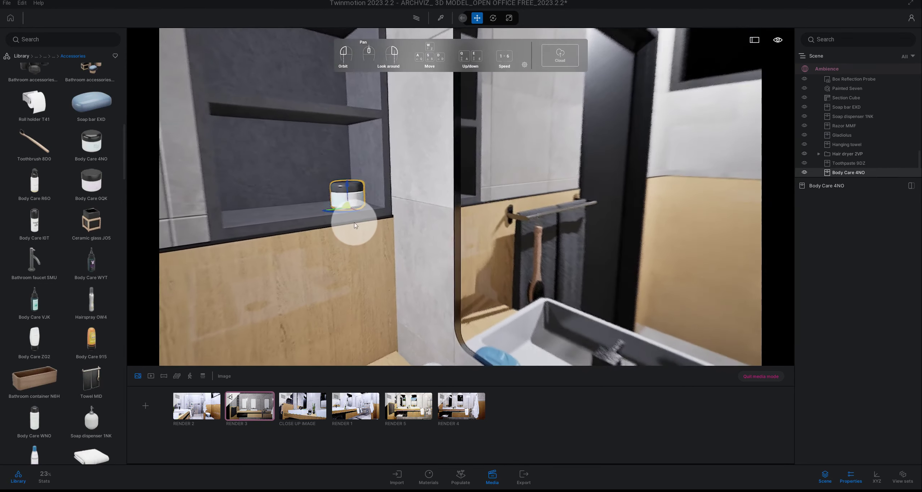
scroll(399, 229, "up", 3)
scroll(402, 231, "up", 3)
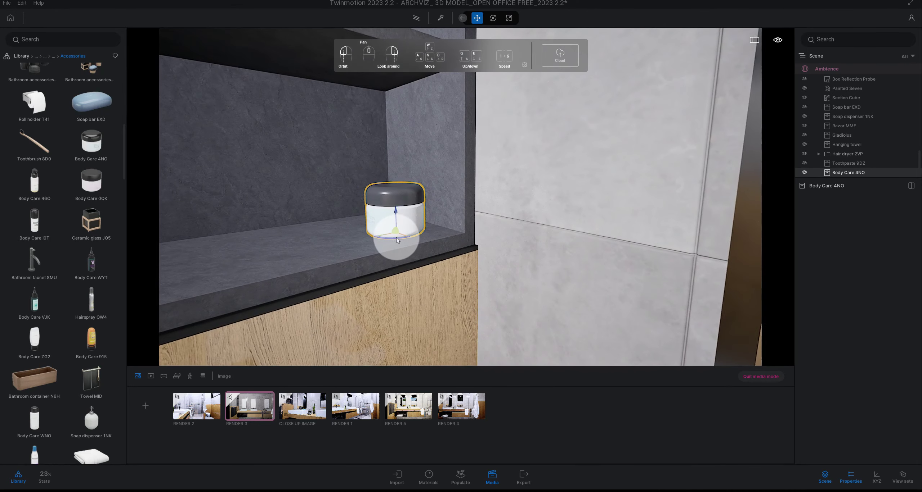
left_click_drag(400, 242, 413, 236)
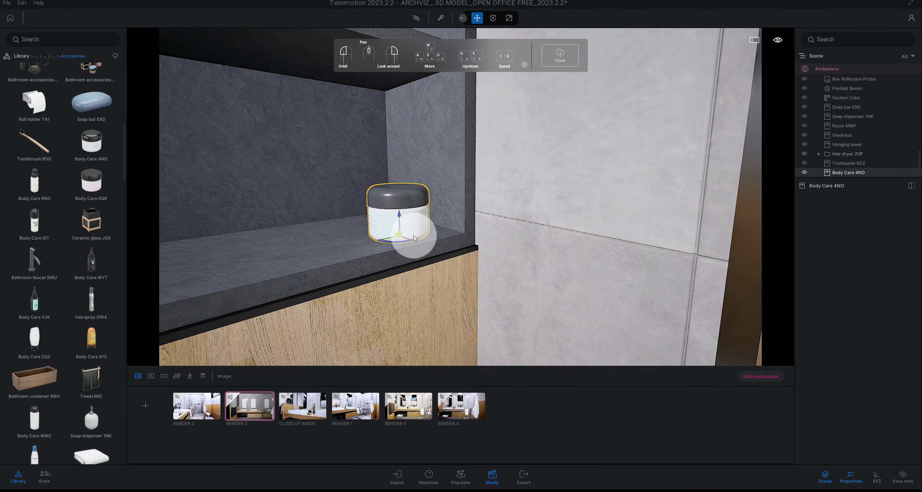
scroll(414, 237, "down", 5)
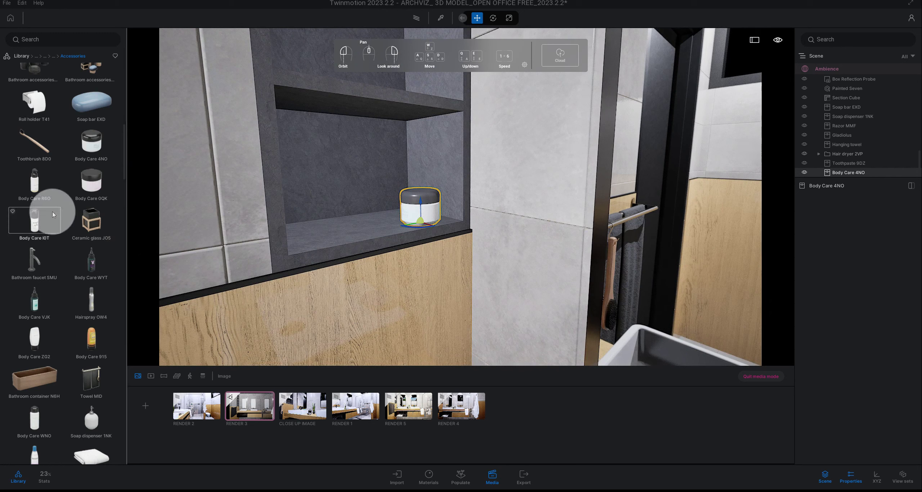
- Add a Body Care R6O bottle, a Body Care 0QK jar, and Ceramic glass JO5 on the upper shelf
mouse_move(37, 199)
left_mouse_down()
mouse_move(416, 238)
mouse_move(367, 238)
left_mouse_up()
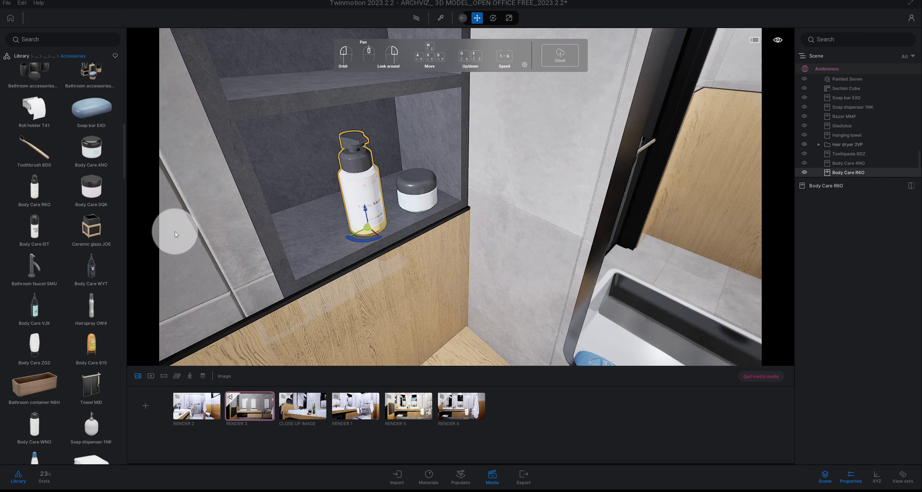
left_click_drag(91, 187, 319, 255)
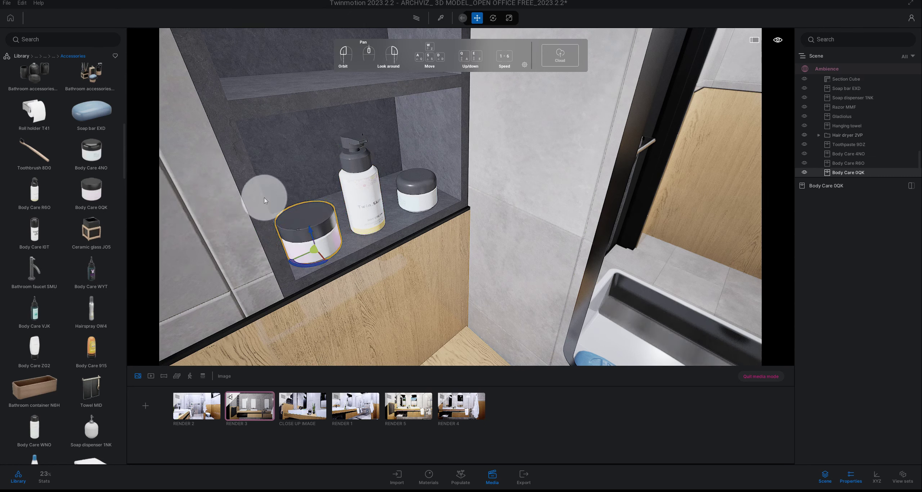
left_click_drag(102, 235, 297, 85)
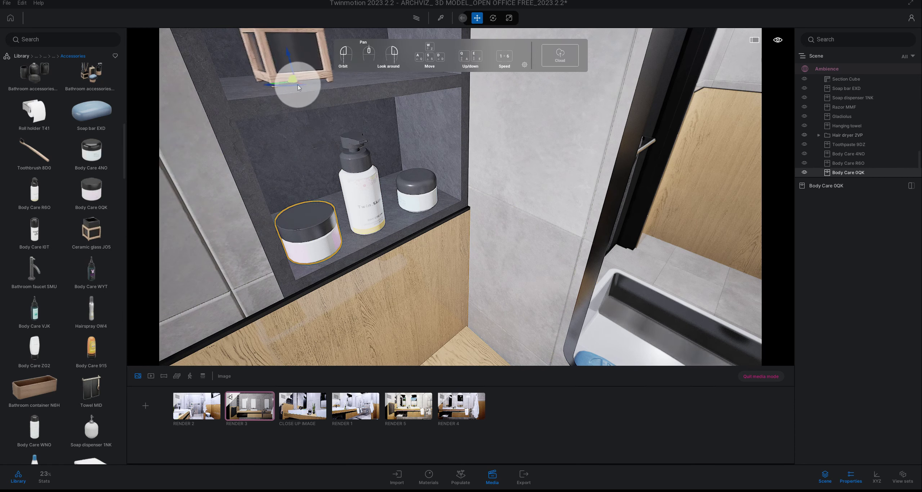
- Shift the ceramic glass right, add Body Care I0T, and place Body Care ZG2 rotated 60 degrees
middle_click_drag(323, 101, 306, 190)
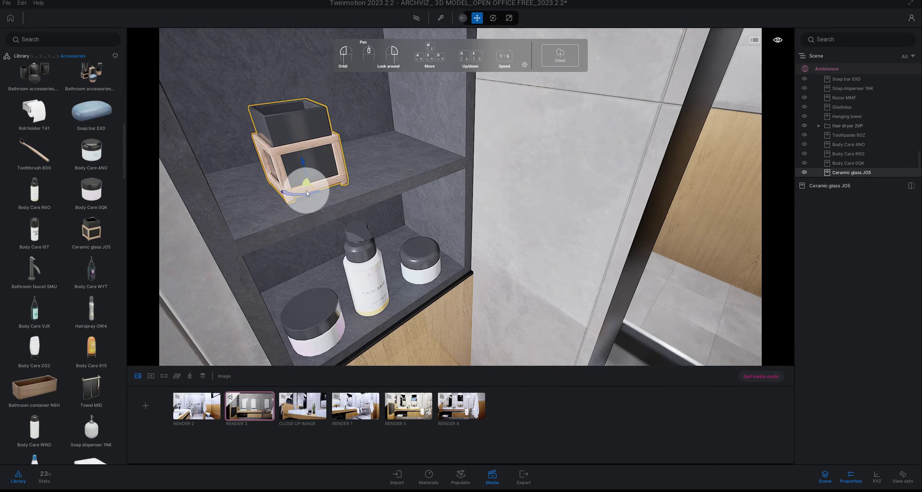
left_click_drag(306, 190, 343, 184)
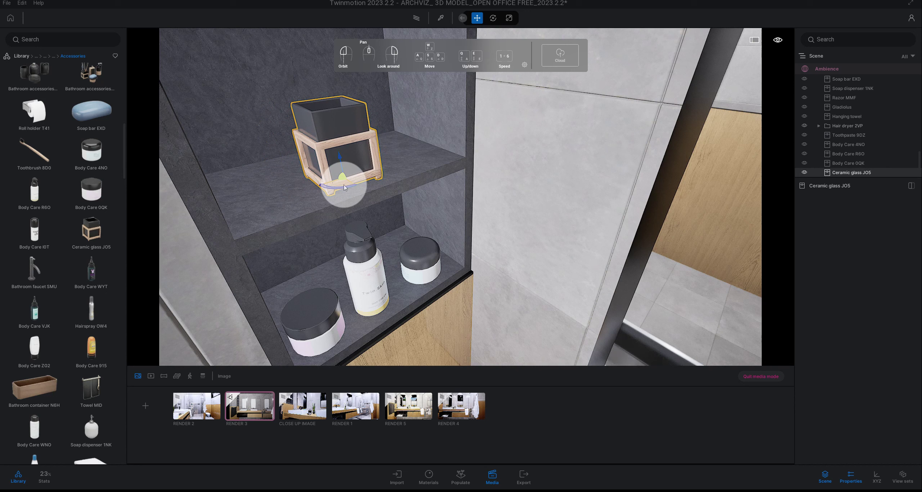
left_click_drag(44, 240, 417, 166)
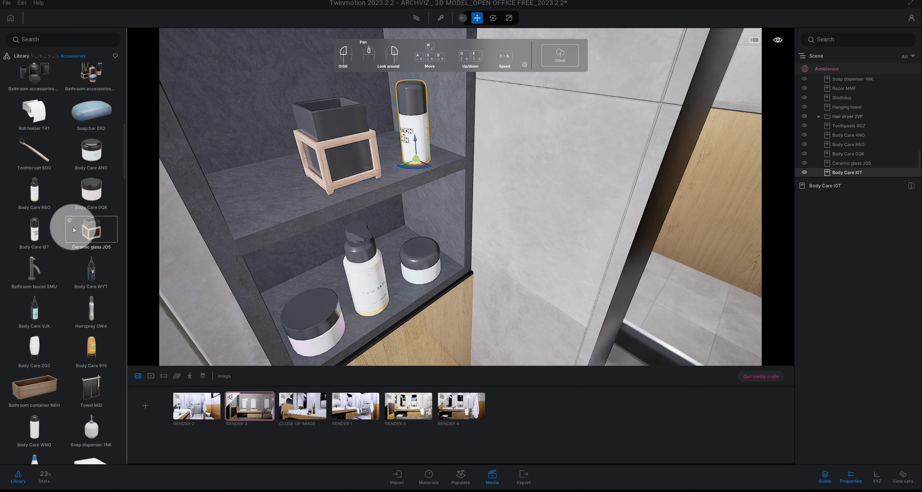
scroll(74, 230, "down", 1)
left_click_drag(42, 335, 274, 213)
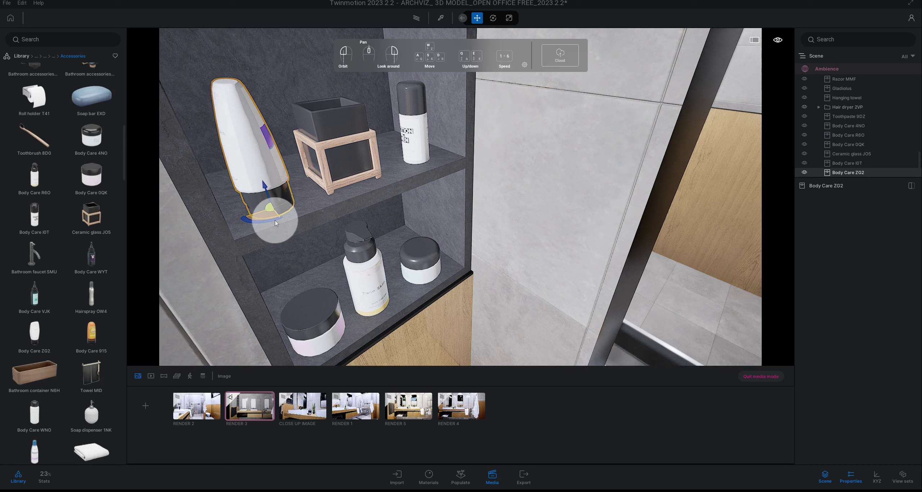
mouse_move(276, 223)
left_mouse_down()
mouse_move(244, 222)
mouse_move(293, 216)
mouse_move(317, 202)
left_mouse_up()
- Place the orange Body Care 915 bottle and a Hairspray OW4 can on the top shelf
scroll(316, 202, "down", 5)
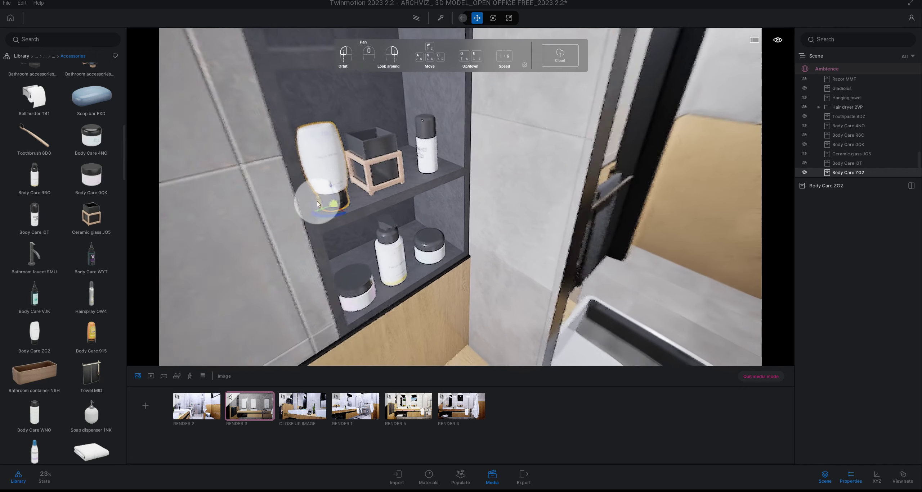
scroll(317, 202, "up", 3)
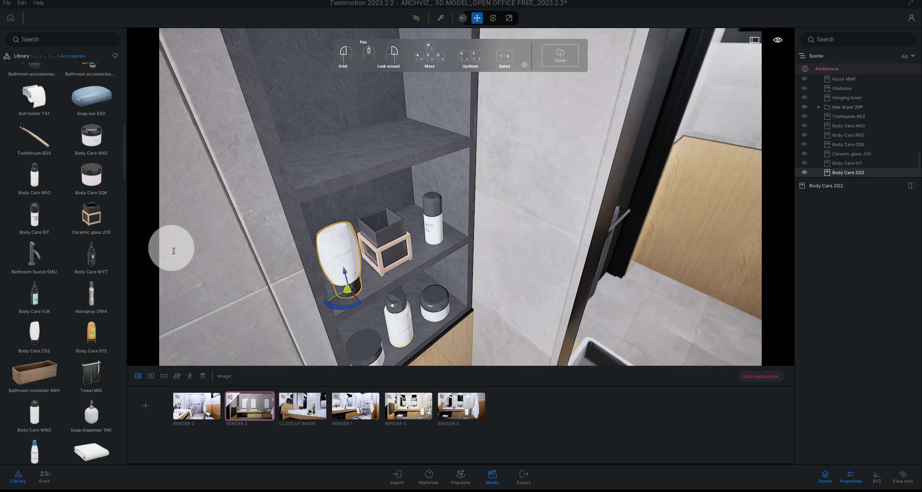
mouse_move(91, 333)
left_mouse_down()
mouse_move(217, 236)
mouse_move(380, 160)
left_mouse_up()
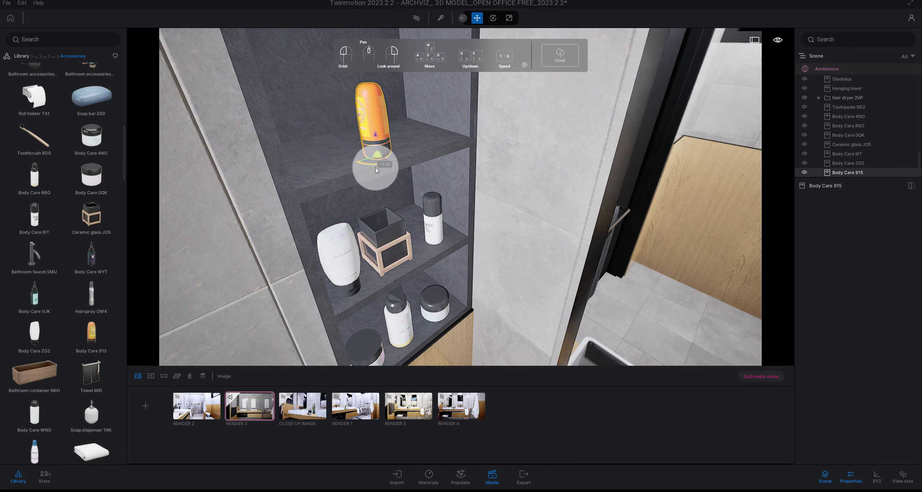
left_click(421, 144)
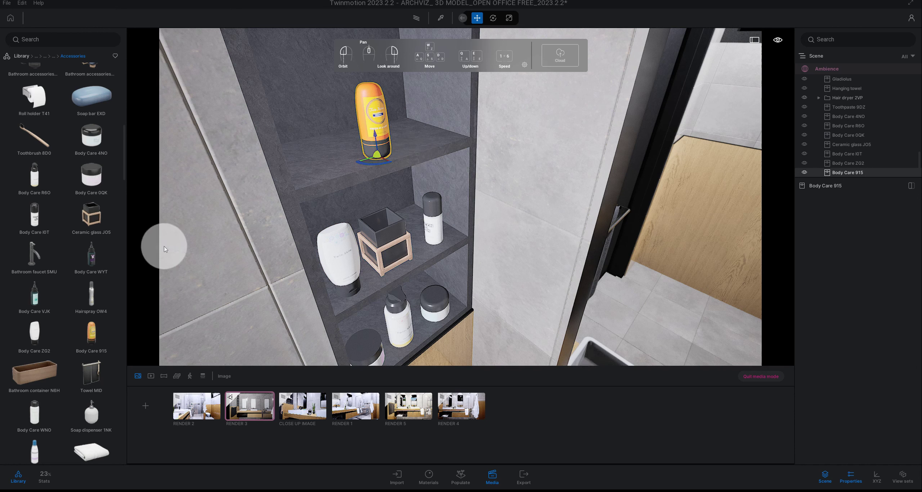
mouse_move(91, 256)
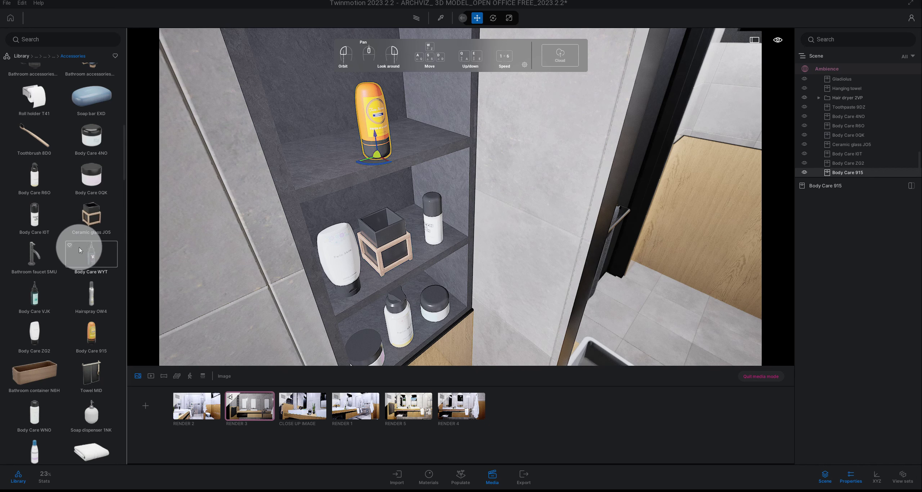
left_click_drag(79, 251, 424, 147)
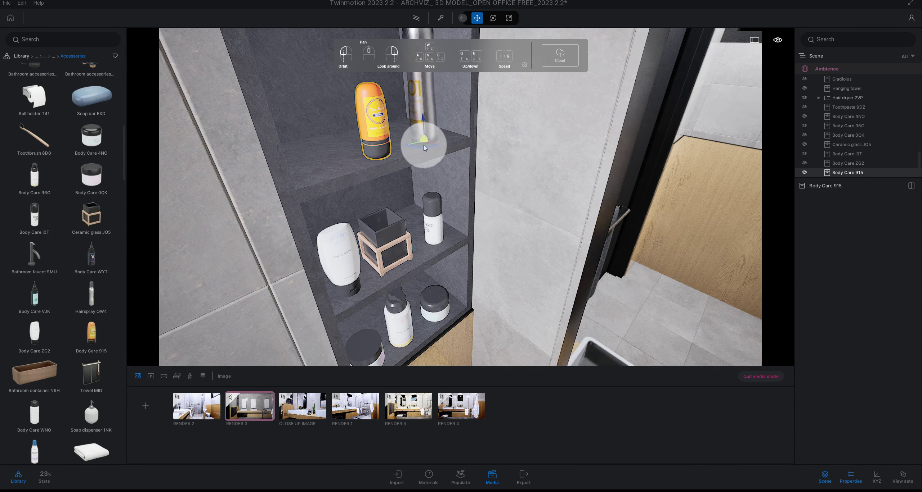
- Shrink the Hairspray OW4 to 0.84 scale and rotate it -80 degrees
scroll(425, 147, "up", 5)
left_click(509, 18)
left_click_drag(411, 236, 432, 244)
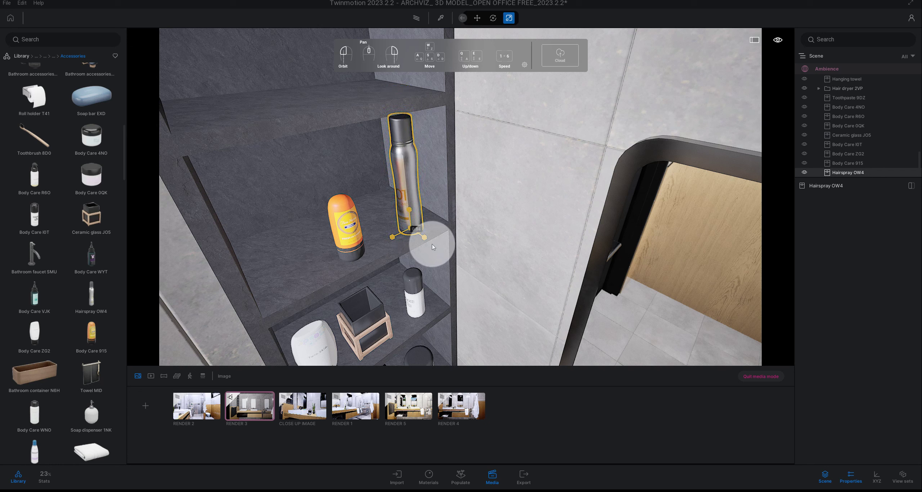
left_click(477, 18)
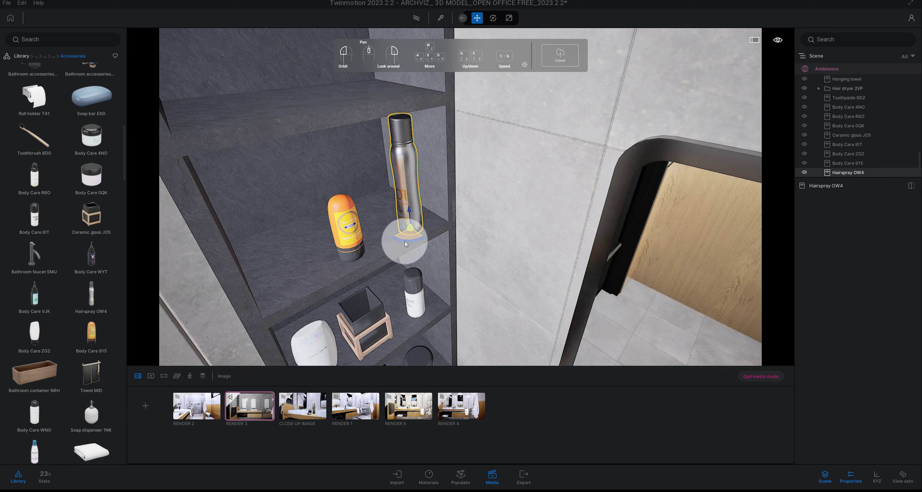
left_click_drag(404, 243, 452, 230)
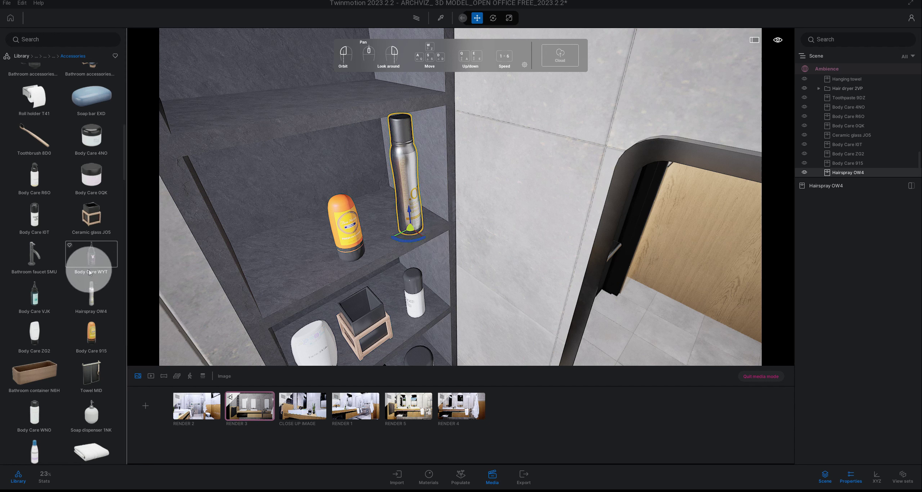
- Stand a Body Care WNO bottle upright on the niche shelf
left_click_drag(124, 178, 121, 200)
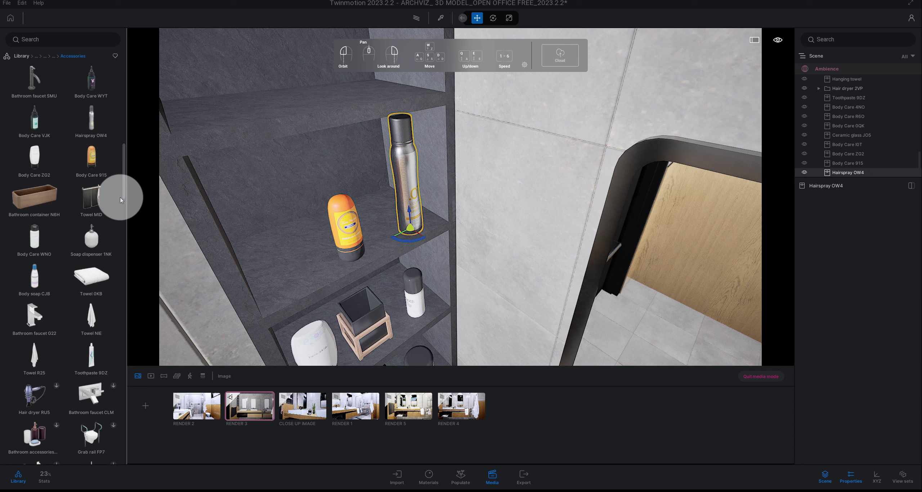
scroll(120, 200, "down", 2)
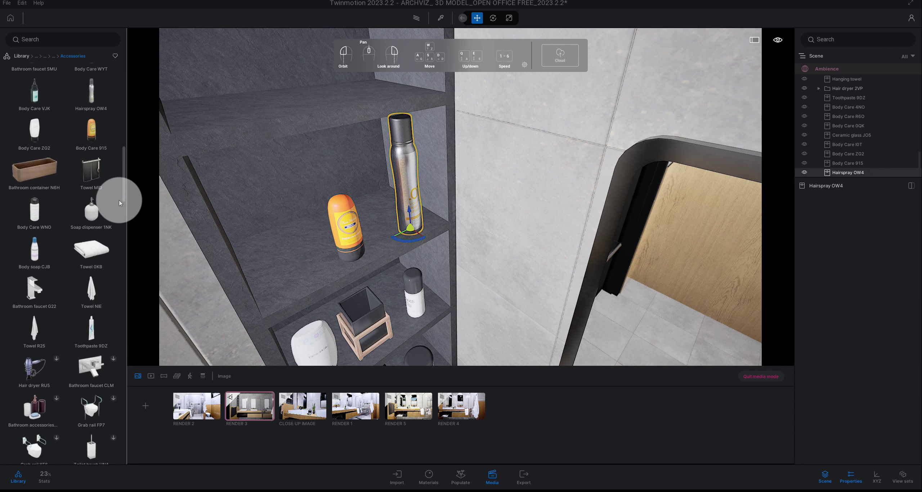
left_click_drag(36, 221, 264, 218)
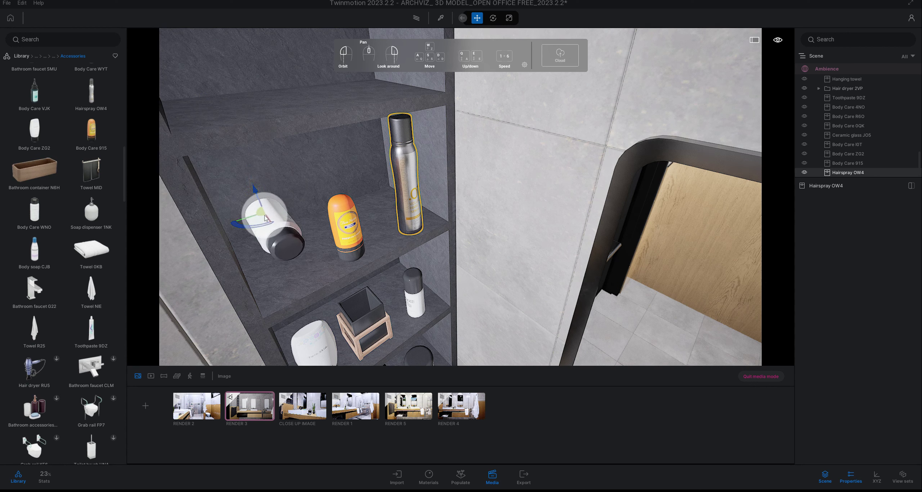
left_click_drag(265, 218, 292, 285)
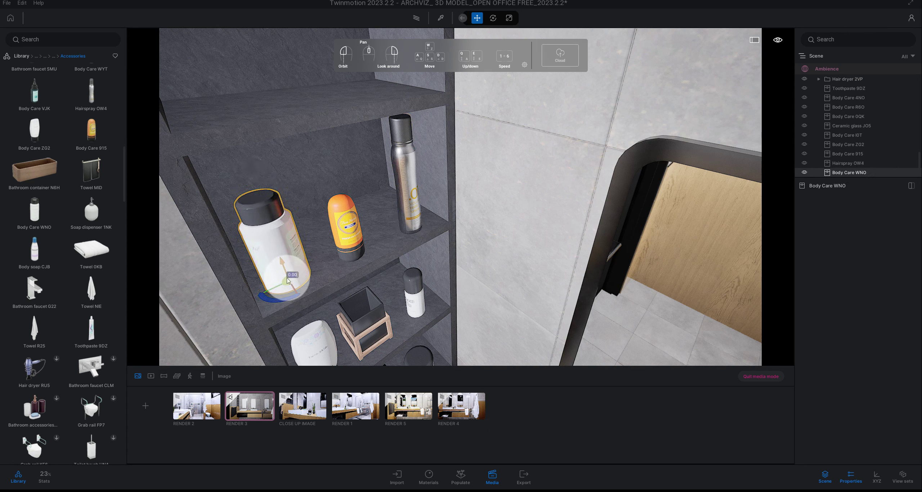
- Delete Body Care WNO and duplicate the white Body Care ZG2 bottle up to the top shelf
middle_click_drag(290, 280, 333, 258)
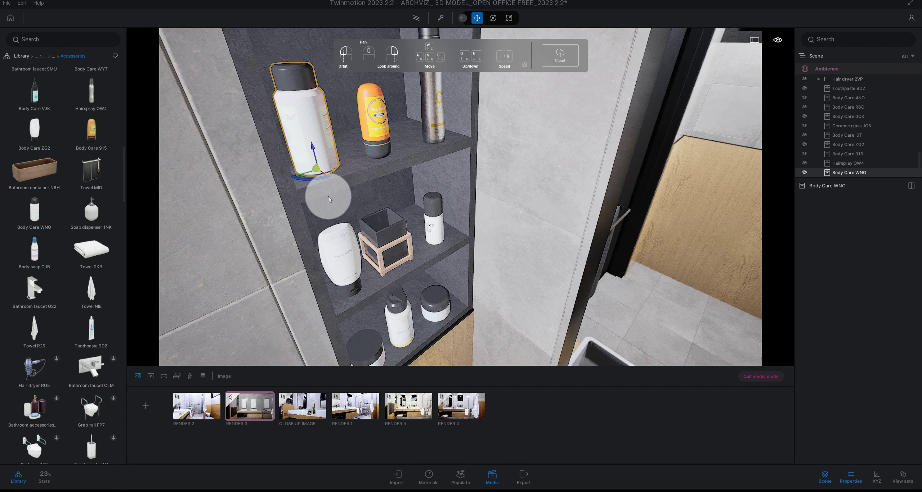
key("Delete")
left_click(340, 265)
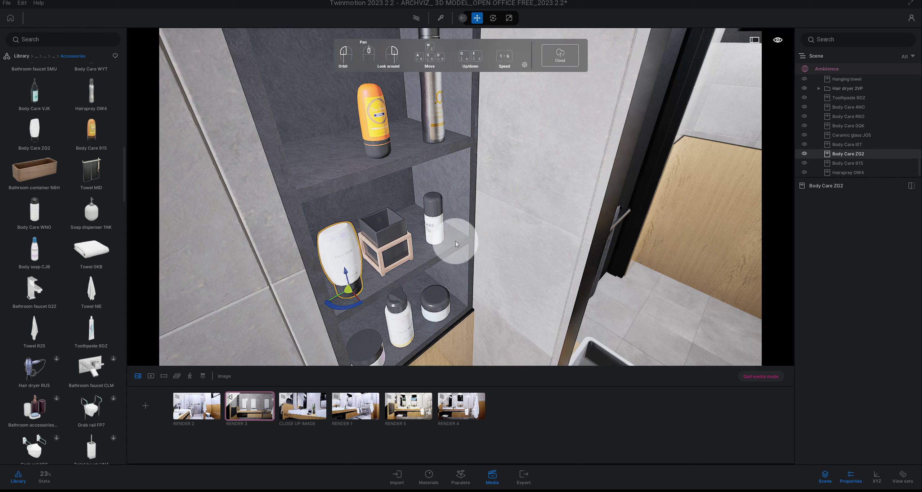
key("ctrl+d")
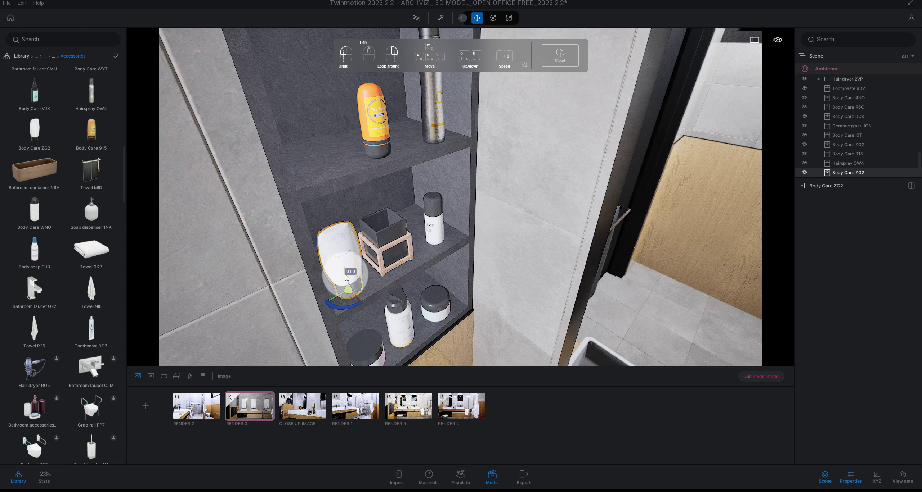
left_click_drag(345, 277, 321, 163)
scroll(321, 162, "down", 5)
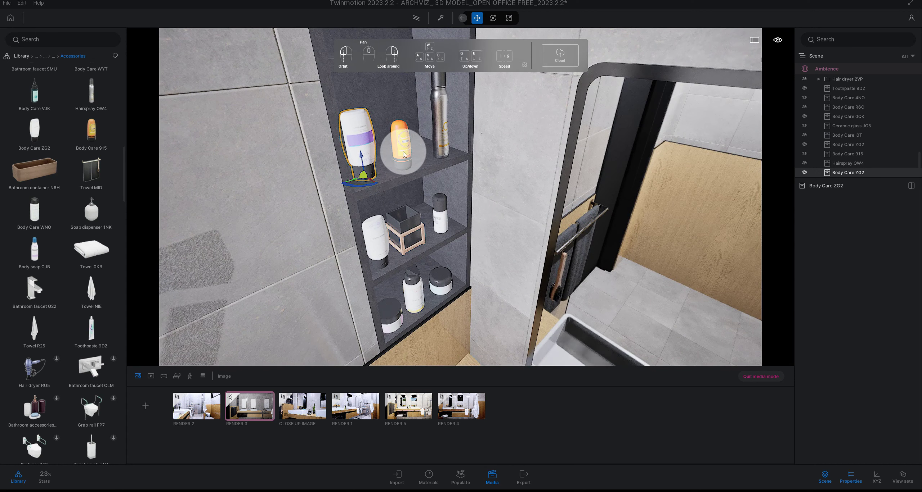
left_click_drag(403, 155, 409, 155)
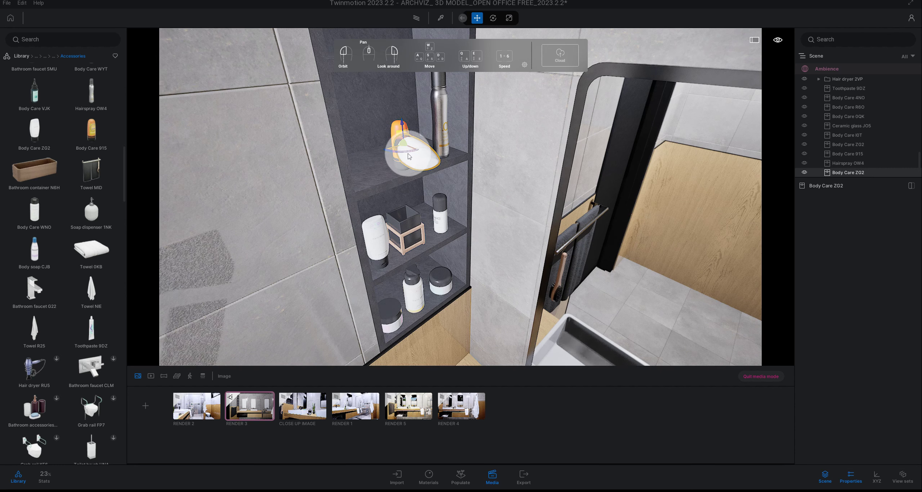
key("ctrl+z")
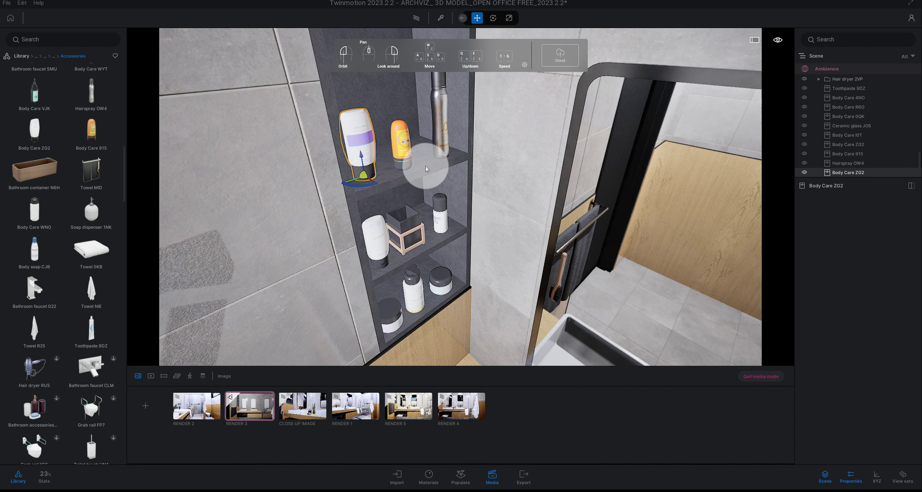
- Stand the Hairspray OW4 can upright on the top shelf
middle_click_drag(425, 170, 360, 123)
left_click(360, 123)
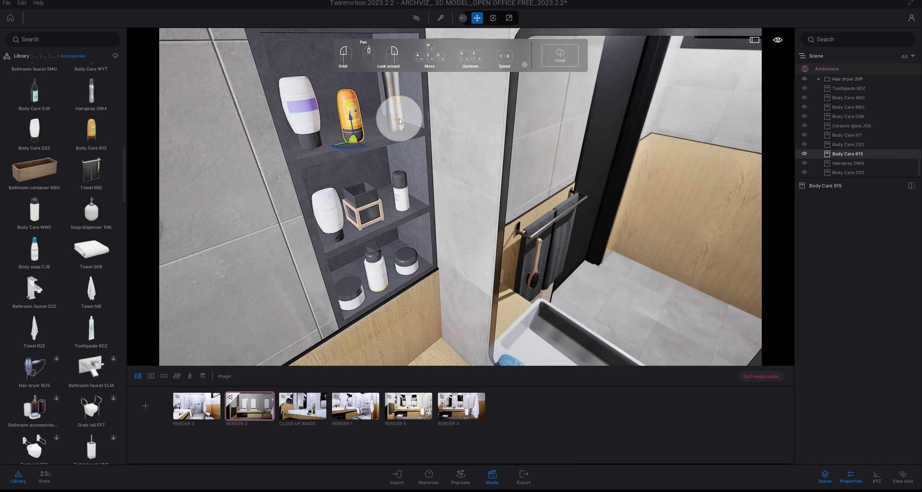
left_click(399, 123)
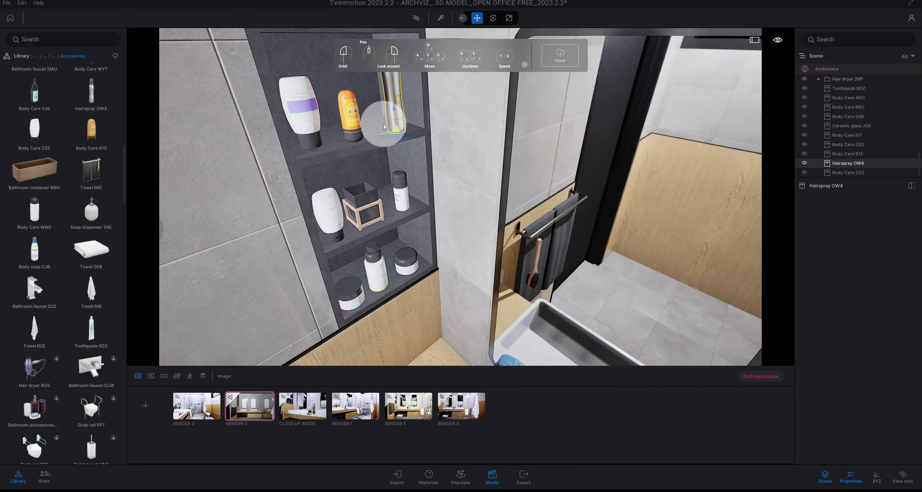
mouse_move(379, 128)
left_mouse_down()
mouse_move(356, 128)
mouse_move(374, 144)
left_mouse_up()
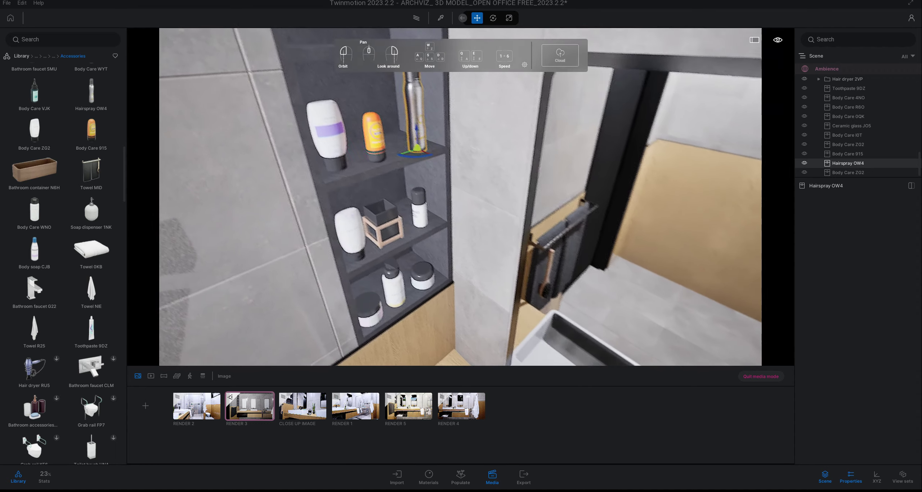
middle_click_drag(356, 176, 400, 228)
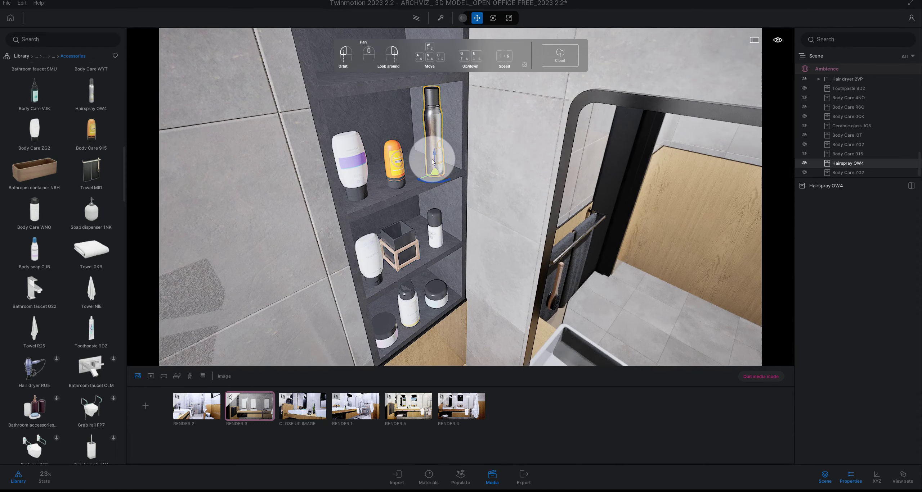
middle_click_drag(432, 155, 445, 195)
left_click_drag(445, 194, 426, 107)
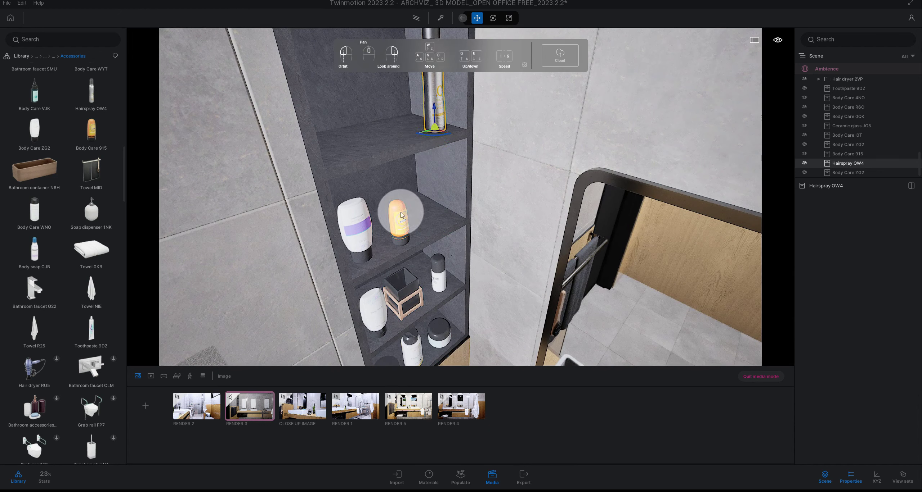
- Move the orange Body Care 915 and white ZG2 bottles up to the top shelf
left_click(403, 240)
left_click_drag(402, 233, 395, 122)
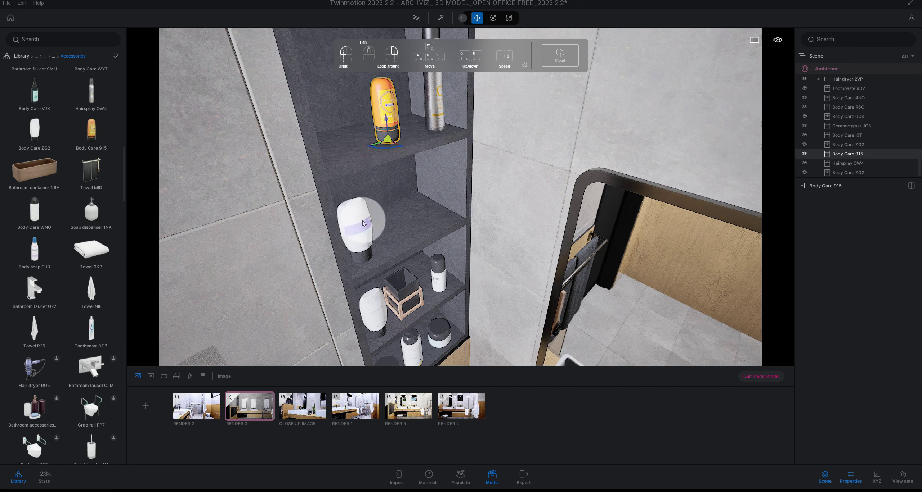
left_click(355, 230)
left_click_drag(355, 229, 346, 125)
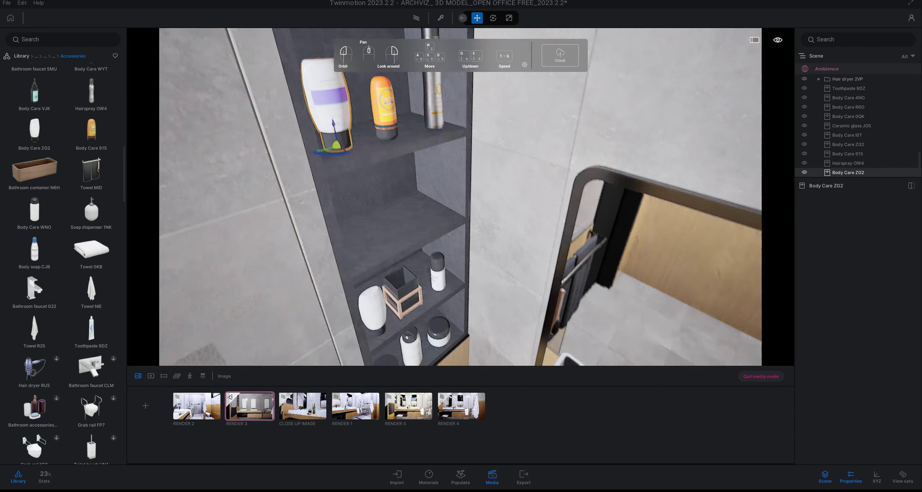
- Move the white bottle, wooden box and spray bottle up to the top niche shelf
right_click_drag(346, 125, 362, 254)
left_click(361, 254)
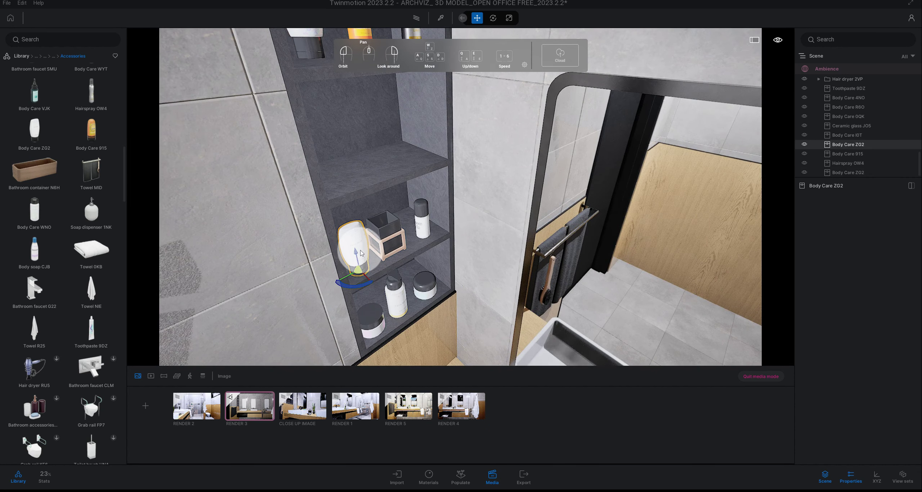
left_click_drag(358, 257, 344, 156)
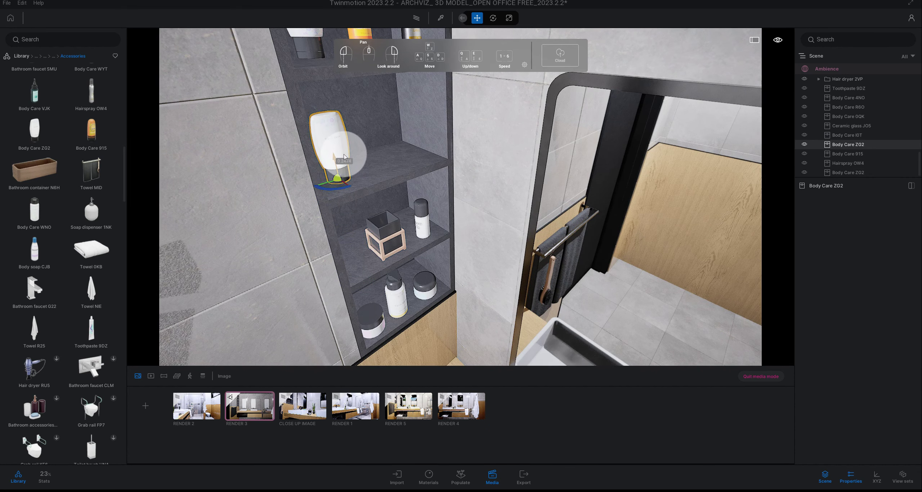
left_click(388, 235)
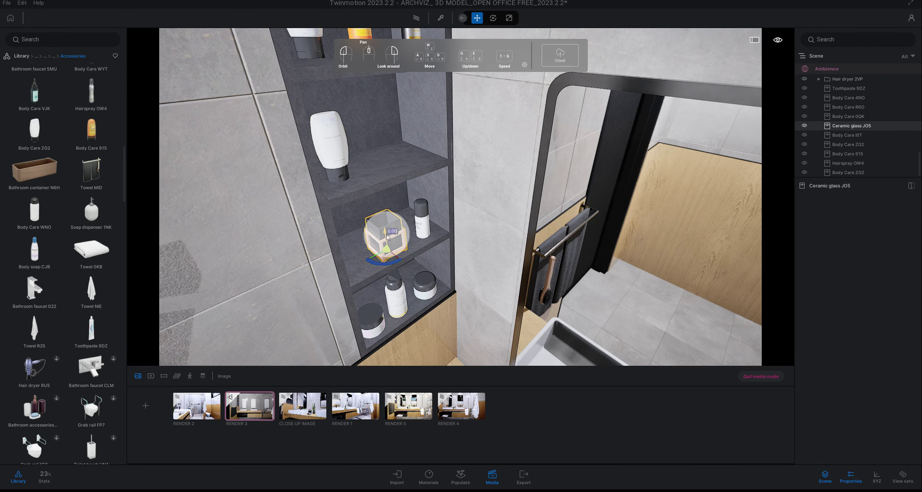
left_click_drag(387, 236, 375, 151)
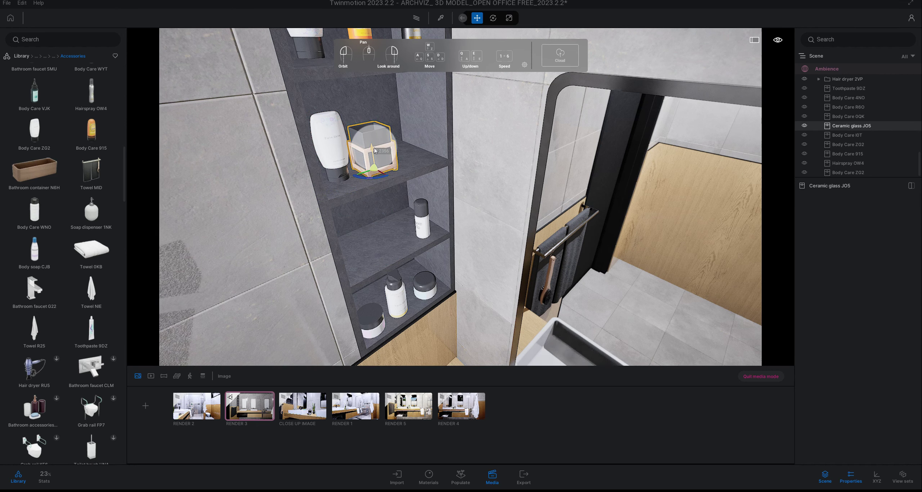
left_click(421, 218)
left_click_drag(421, 218, 407, 137)
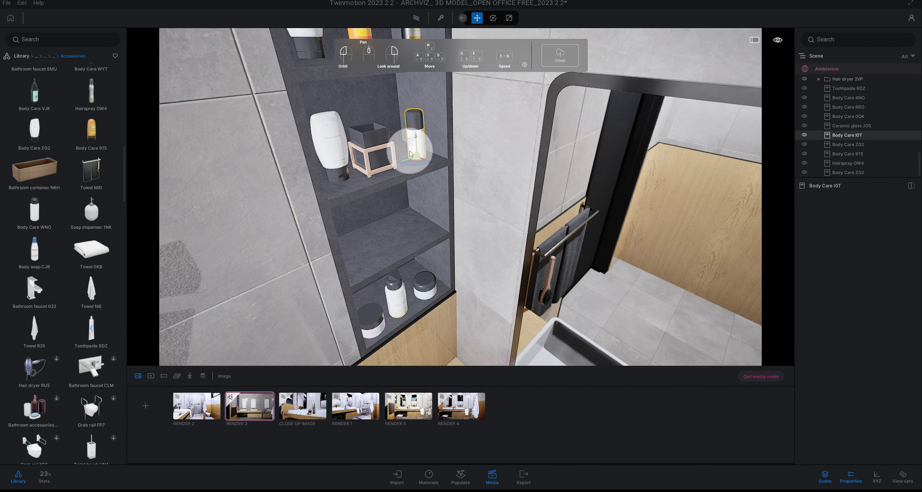
- Raise the two bottom-shelf jars and the pump bottle to the middle shelf
left_click(426, 285)
left_click_drag(426, 286, 415, 215)
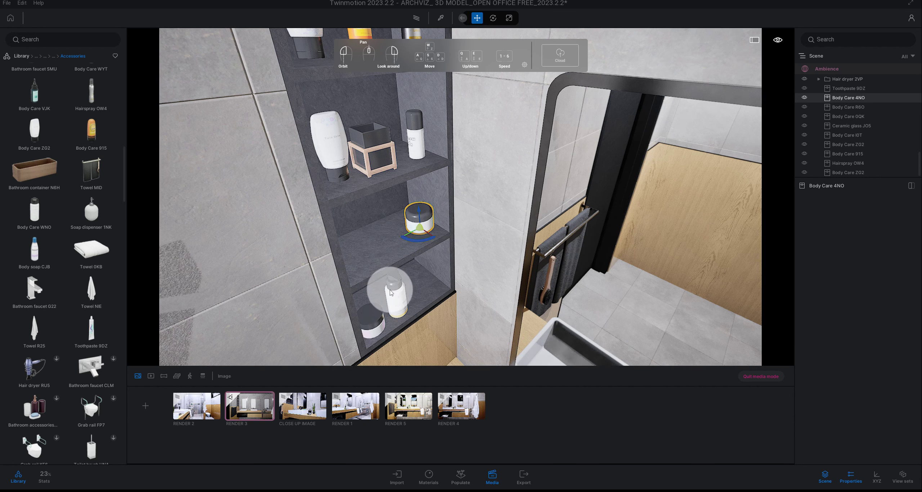
left_click(399, 305)
left_click_drag(398, 305, 395, 228)
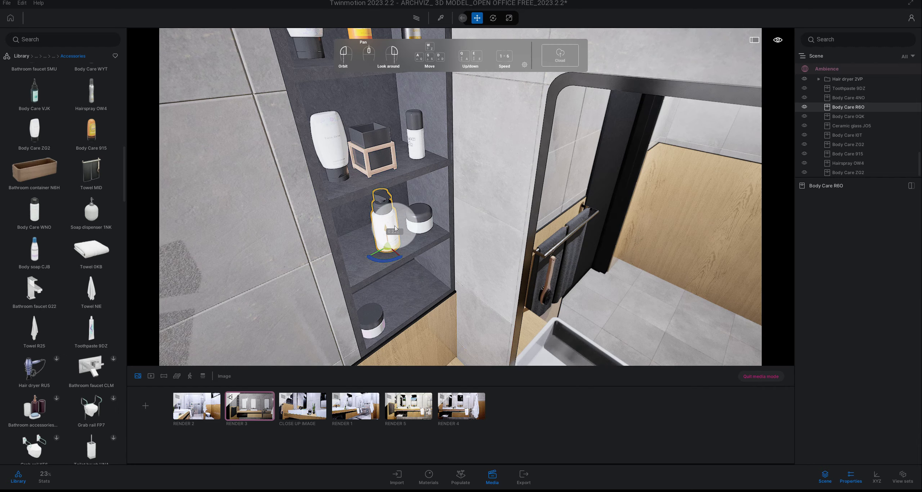
left_click(371, 317)
mouse_move(371, 317)
left_mouse_down()
mouse_move(354, 264)
mouse_move(358, 236)
mouse_move(382, 285)
left_mouse_up()
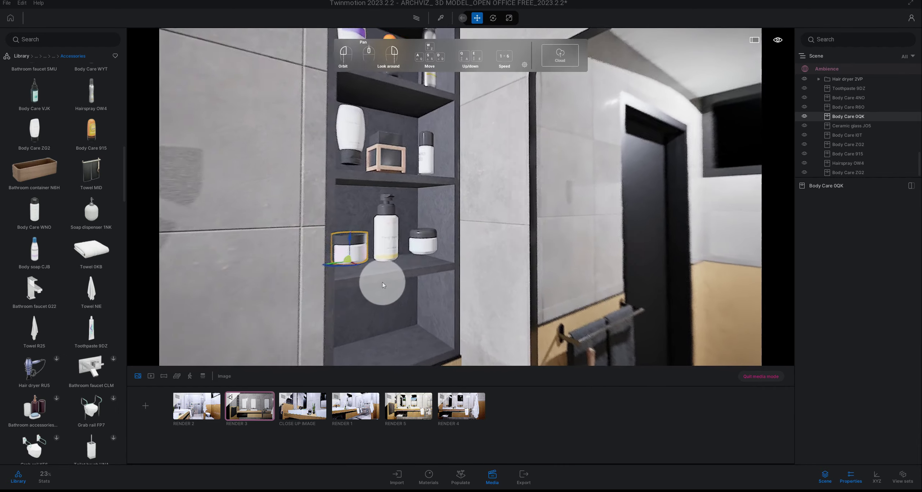
- Lower the small jar and the Twin.Skin bottle flush onto their shelf
scroll(382, 286, "up", 3)
scroll(382, 252, "up", 3)
left_click(426, 199)
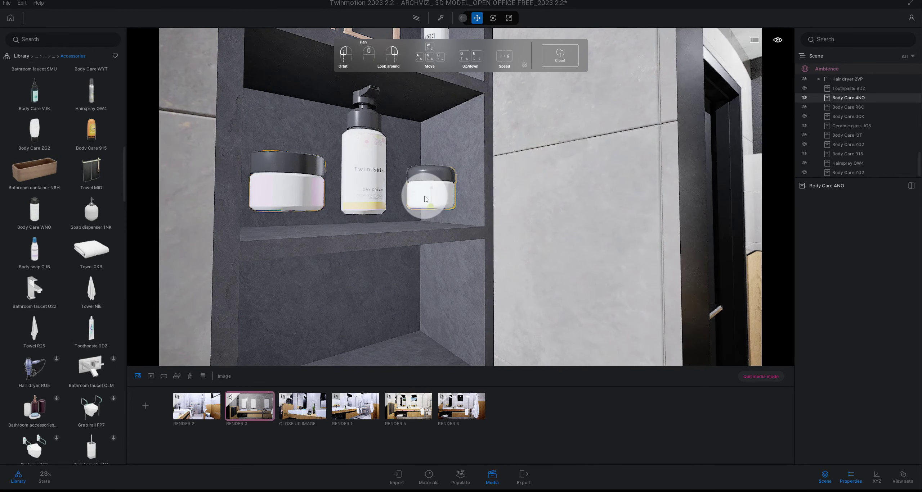
left_click_drag(434, 191, 432, 212)
scroll(428, 220, "up", 2)
scroll(421, 230, "up", 3)
scroll(412, 242, "up", 2)
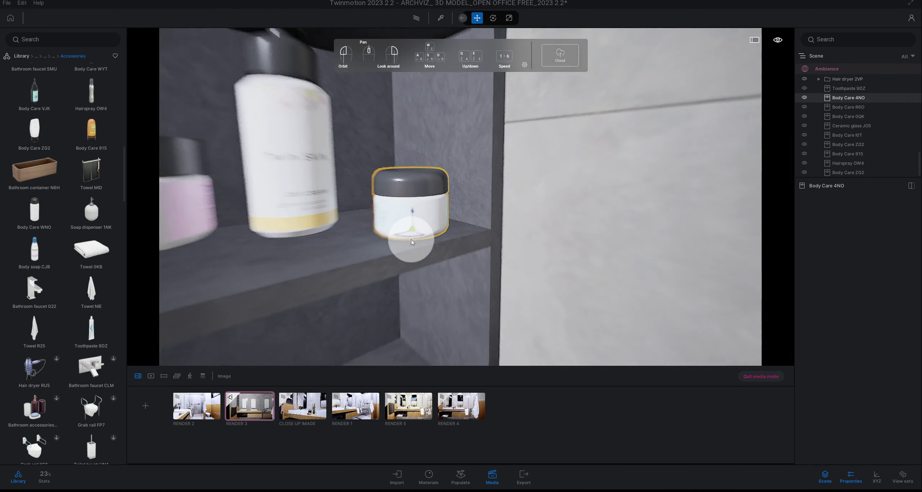
left_click(324, 162)
mouse_move(326, 213)
left_mouse_down()
mouse_move(328, 229)
mouse_move(330, 189)
mouse_move(341, 224)
left_mouse_up()
left_click(335, 160)
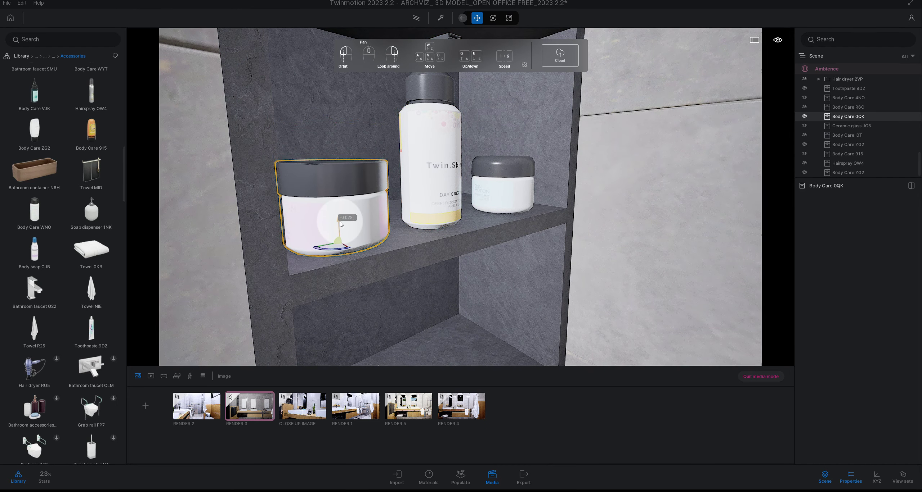
- Set the hand cream bottle, spray can and wooden box down onto the upper shelf
mouse_move(374, 227)
right_mouse_down()
mouse_move(374, 180)
mouse_move(273, 170)
right_mouse_up()
left_click(267, 164)
left_click_drag(267, 164, 273, 192)
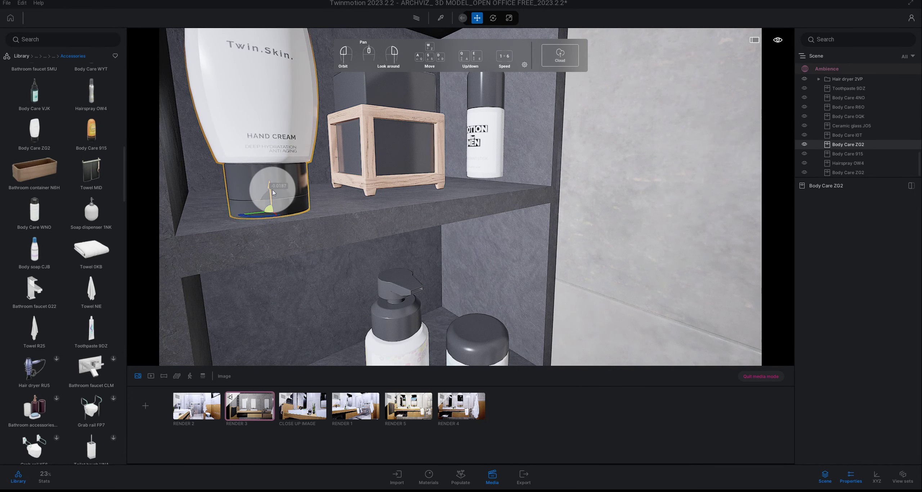
left_click(484, 159)
left_click_drag(486, 162, 486, 172)
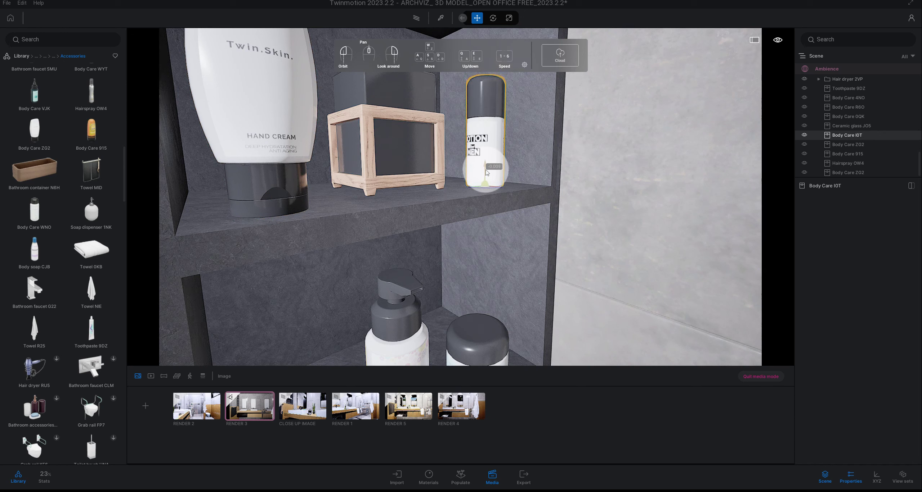
left_click(435, 174)
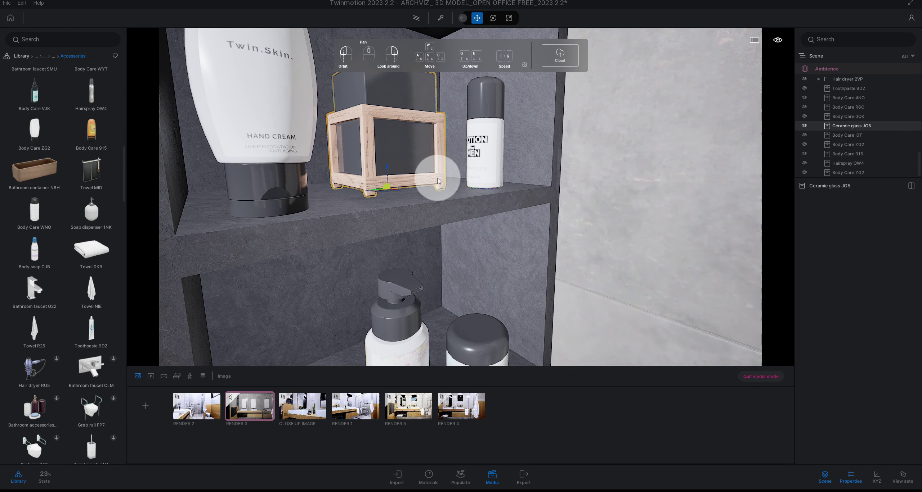
left_click_drag(387, 174, 393, 181)
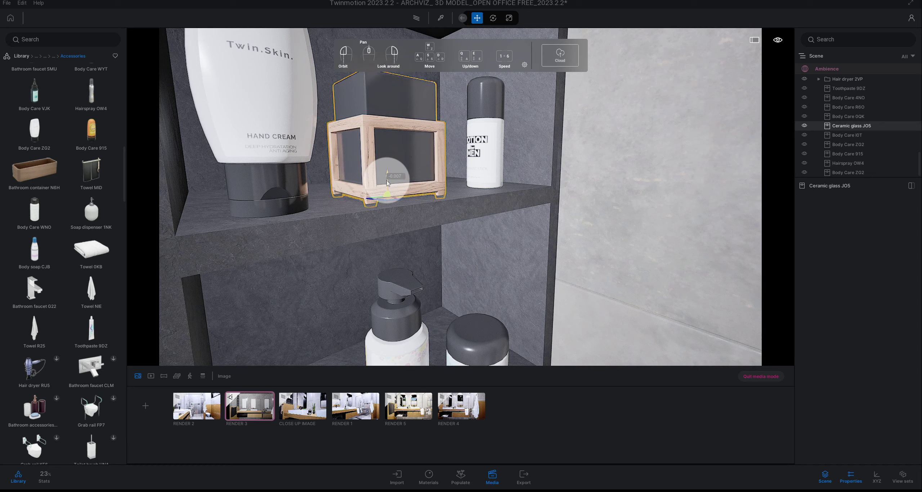
- Lower the large bottle, orange bottle and hairspray onto the top shelf surface
scroll(394, 181, "down", 3)
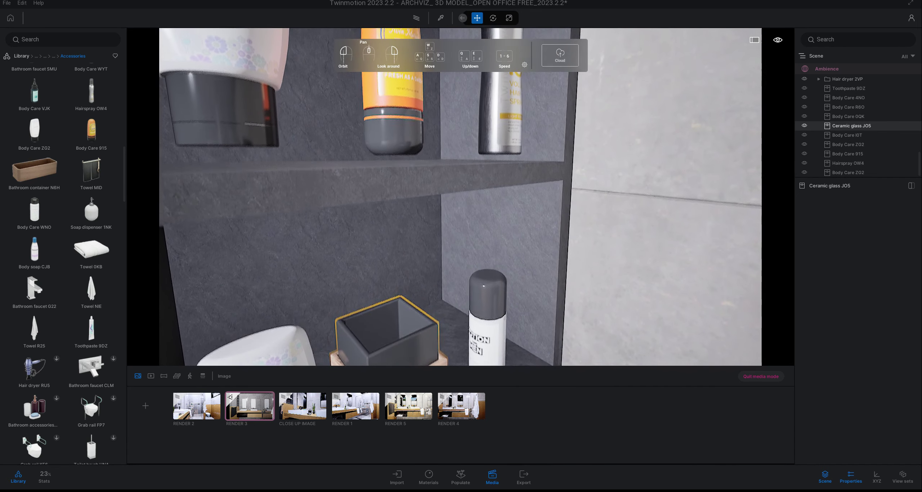
middle_click_drag(394, 181, 309, 155)
left_click(257, 141)
left_click_drag(257, 140, 244, 174)
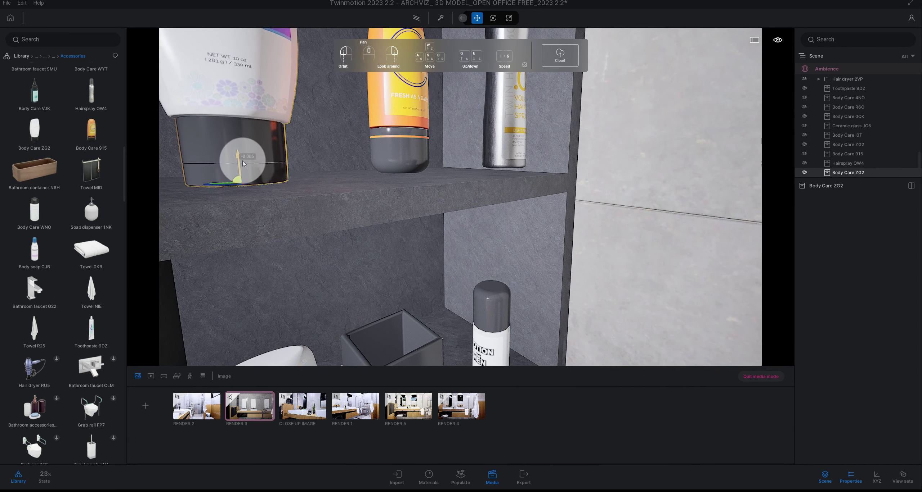
left_click(401, 151)
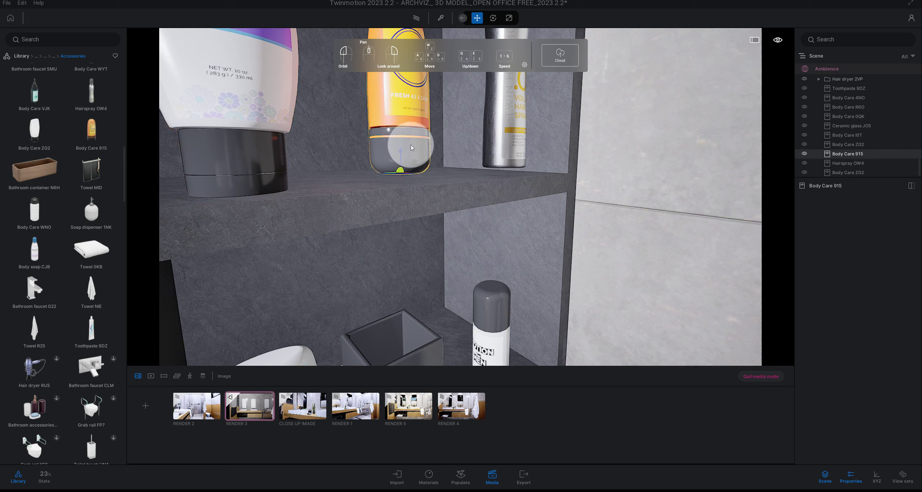
left_click_drag(401, 151, 404, 168)
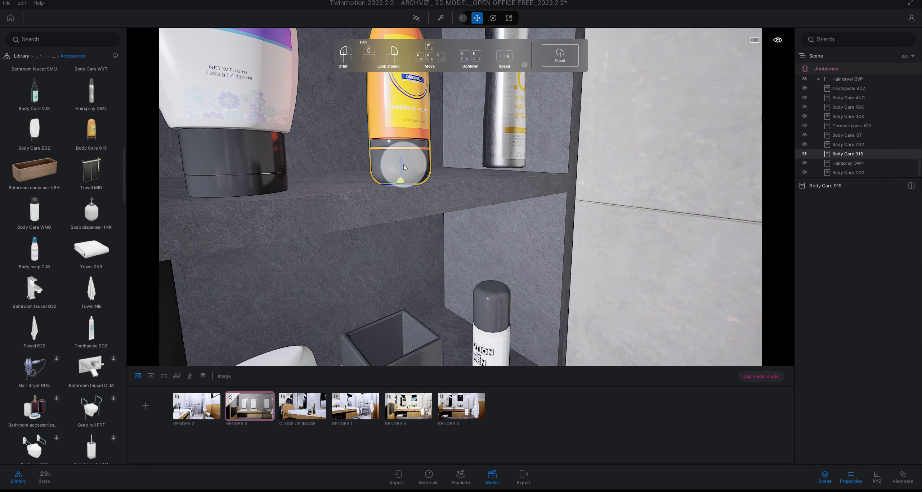
left_click(513, 159)
mouse_move(507, 153)
left_mouse_down()
mouse_move(164, 223)
mouse_move(465, 237)
left_mouse_up()
- Browse the library's User library collection to find Towel kit KX1
scroll(506, 160, "down", 5)
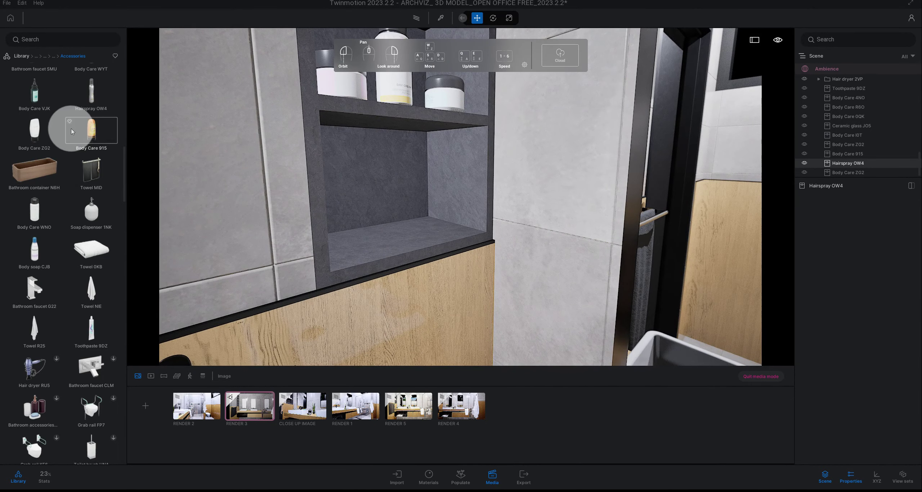
scroll(83, 167, "down", 2)
scroll(124, 168, "down", 2)
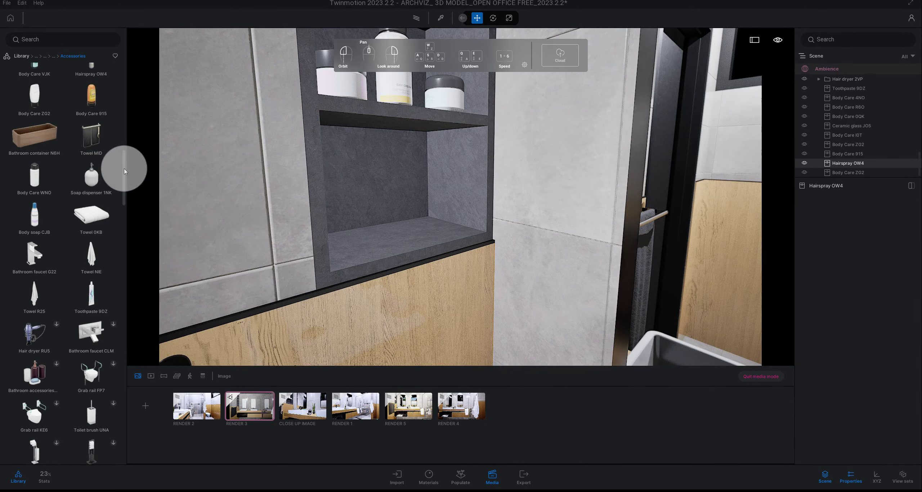
scroll(119, 192, "down", 2)
left_click_drag(119, 192, 121, 340)
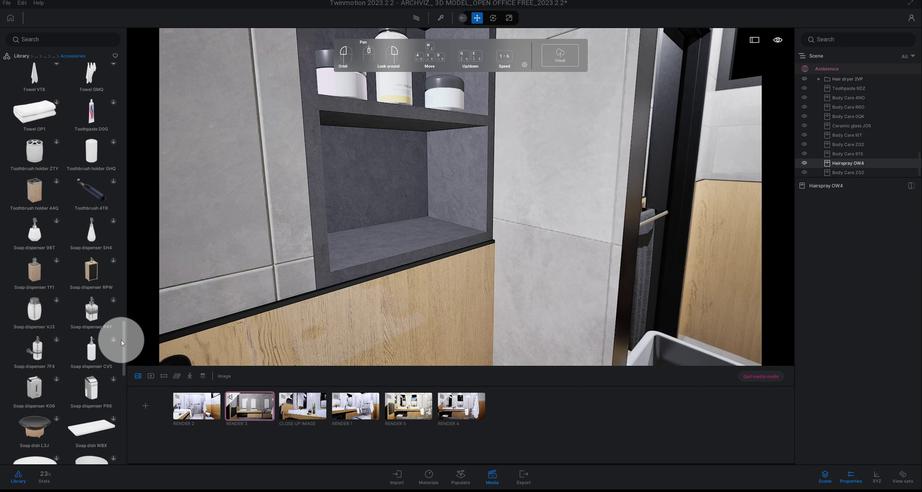
left_click(27, 57)
left_click(82, 226)
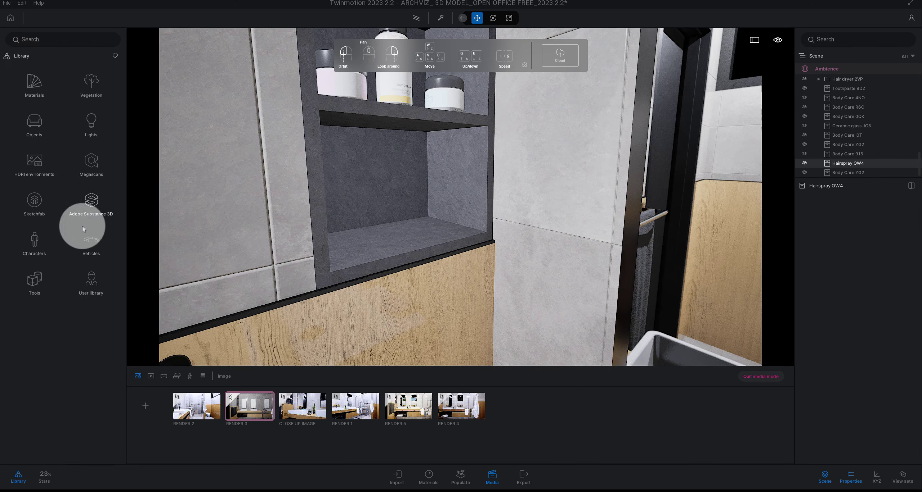
left_click(97, 258)
scroll(97, 252, "down", 5)
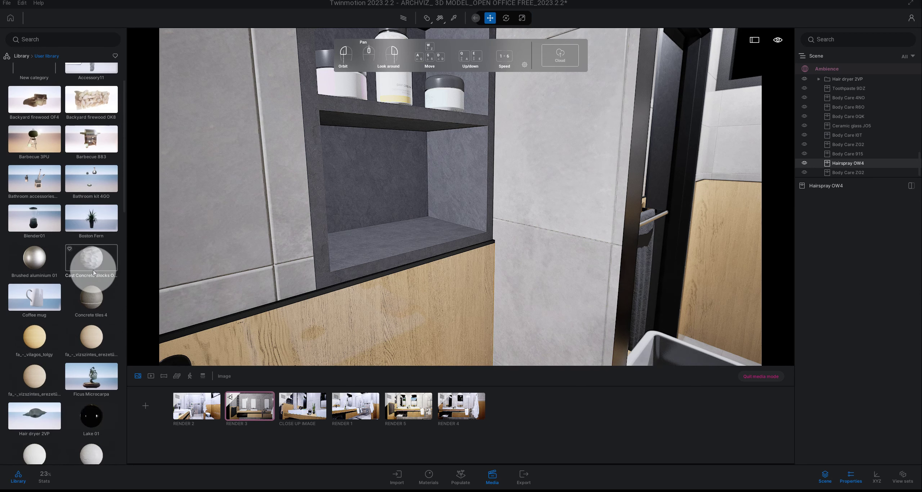
left_click(121, 246)
left_click_drag(124, 236, 120, 447)
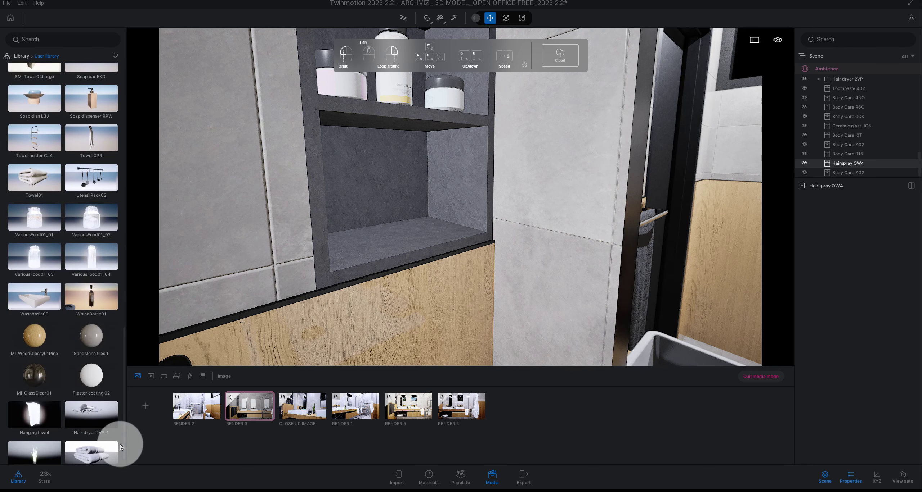
left_click_drag(123, 393, 123, 403)
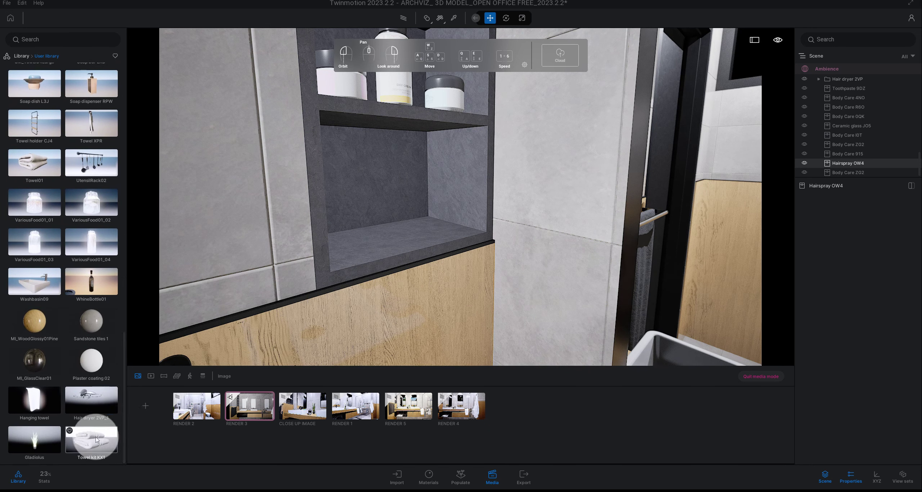
- Place Towel kit KX1 in the lower niche and set a duplicate beside it
left_click_drag(93, 435, 356, 246)
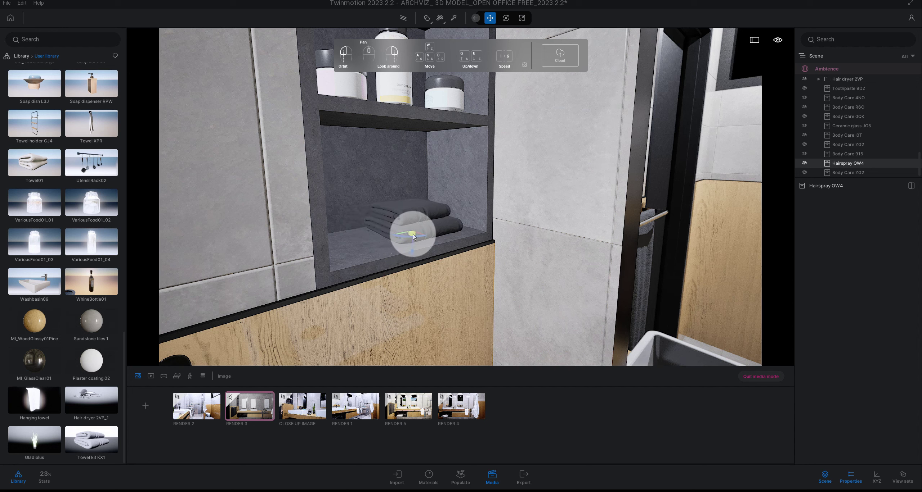
left_click_drag(422, 235, 434, 242)
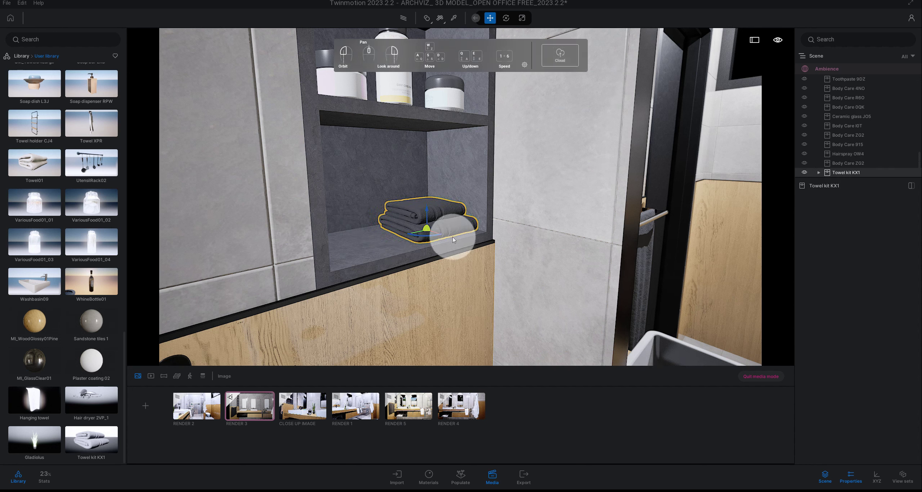
key("ctrl+d")
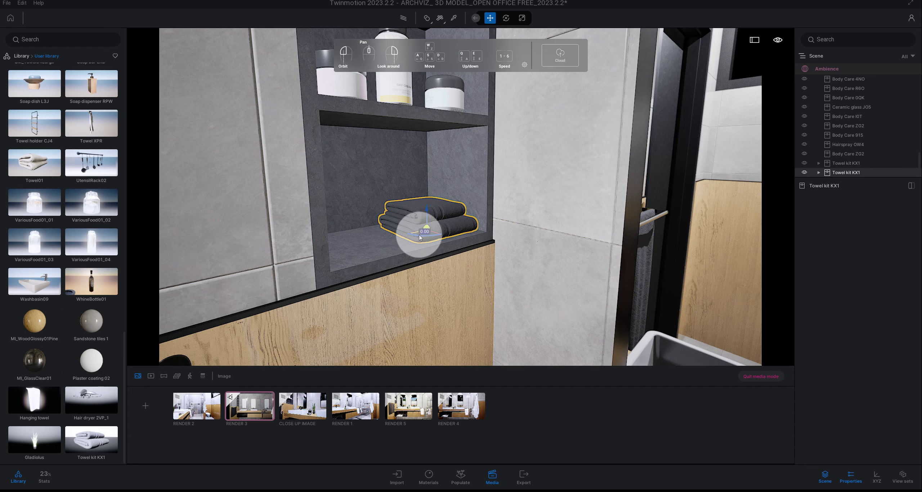
left_click_drag(421, 234, 361, 250)
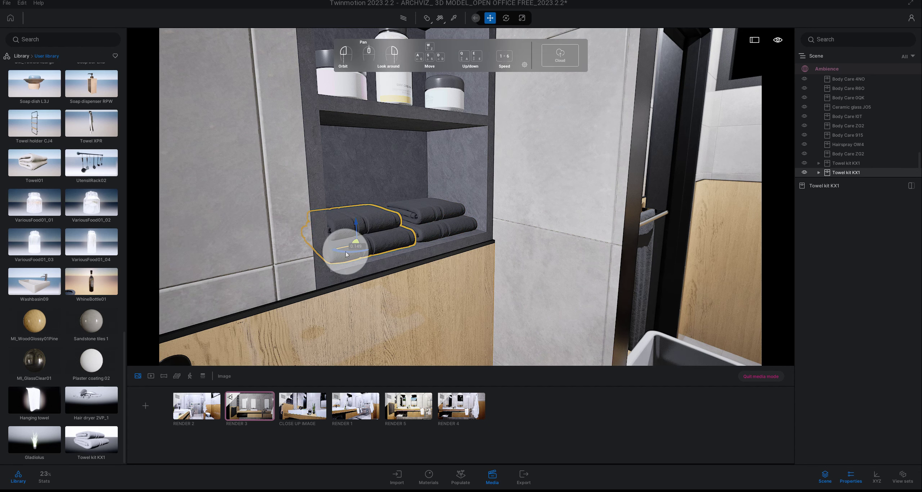
- Orbit the view down to face the open cabinet under the sink
mouse_move(347, 252)
left_mouse_down()
mouse_move(390, 228)
mouse_move(427, 275)
mouse_move(396, 252)
mouse_move(421, 274)
left_mouse_up()
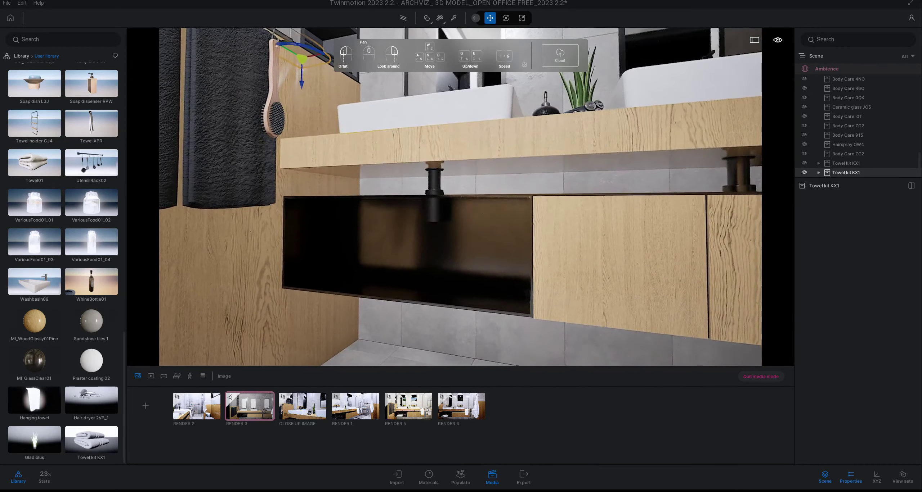
left_click_drag(421, 273, 439, 279)
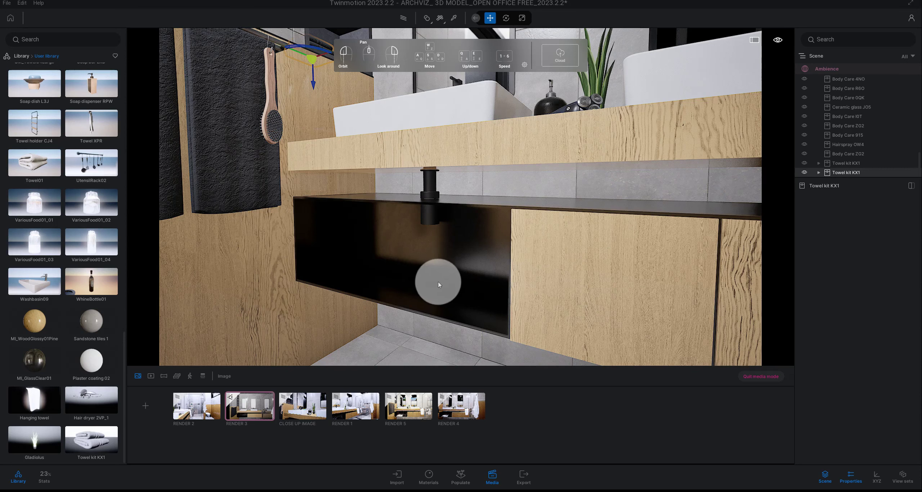
mouse_move(91, 362)
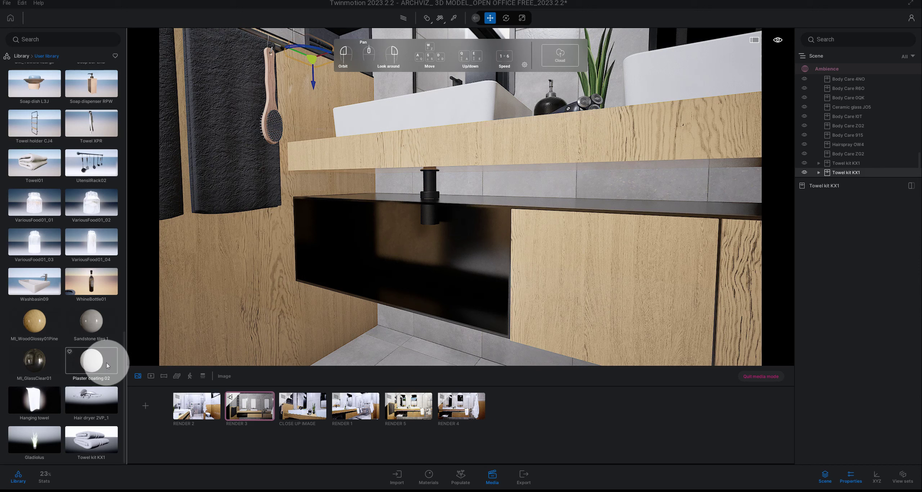
left_click_drag(111, 365, 330, 309)
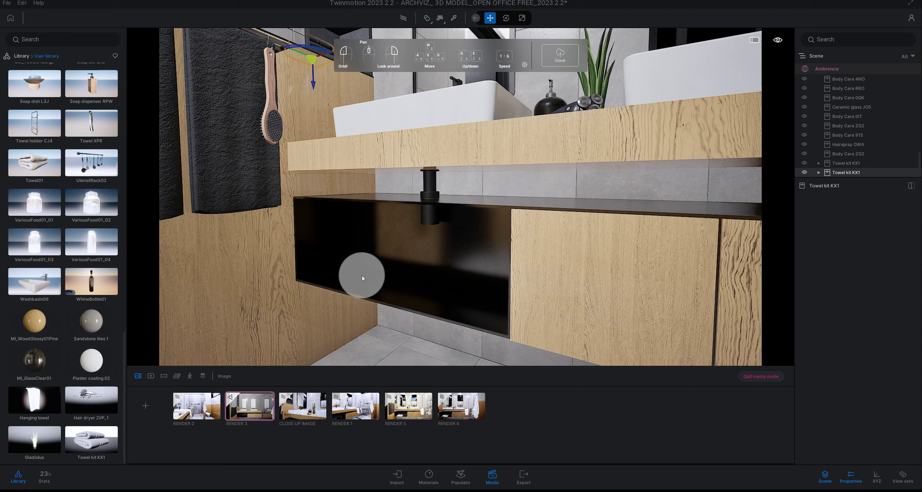
mouse_move(92, 283)
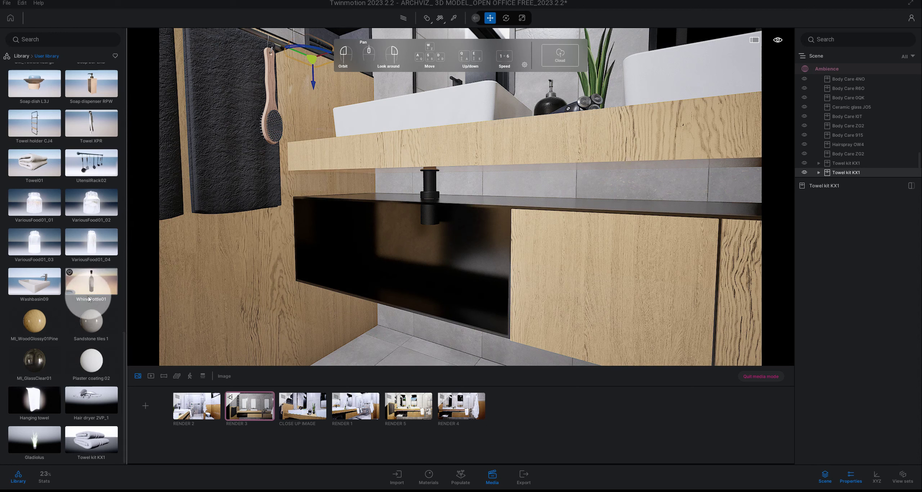
scroll(90, 304, "up", 2)
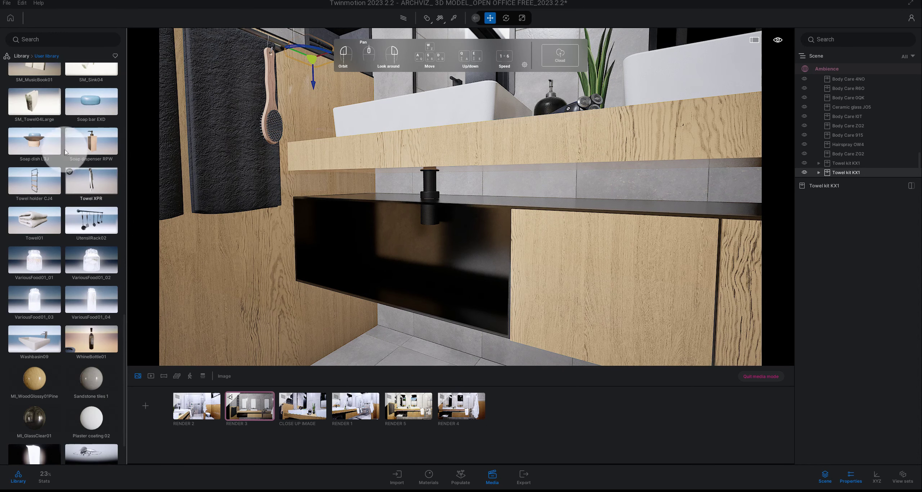
- Drag Towel kit KX1 from Objects > Bathroom > Accessories into the black under-sink cabinet
left_click(22, 56)
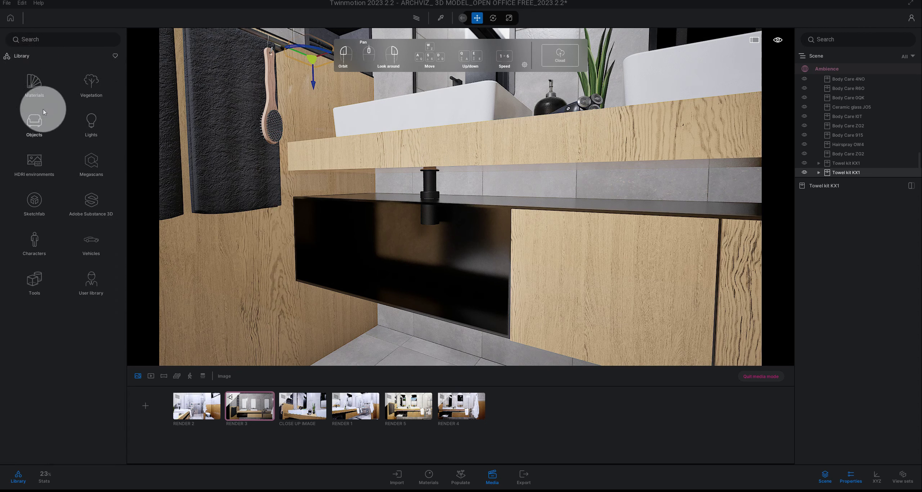
left_click(40, 124)
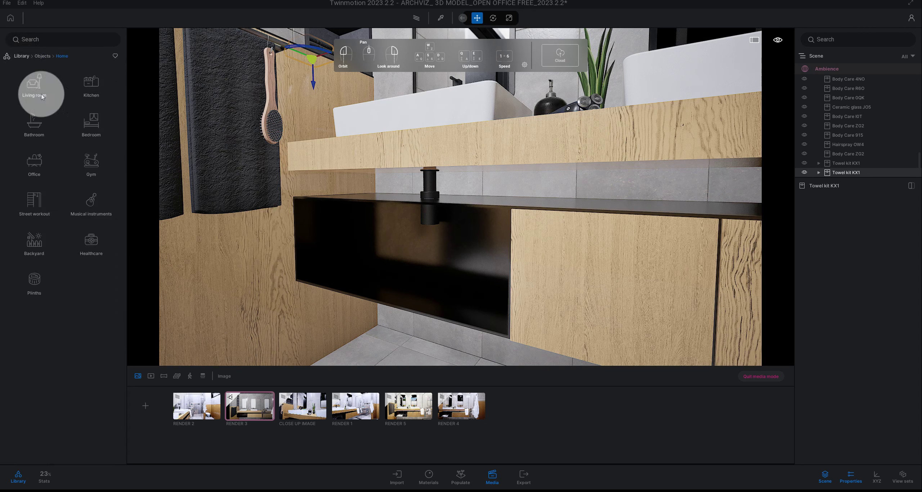
left_click(59, 118)
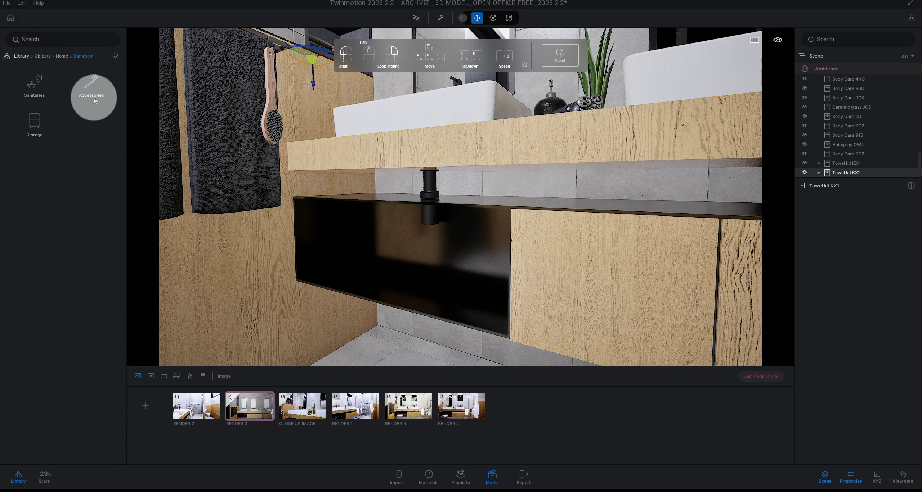
left_click(87, 94)
left_click_drag(122, 112, 123, 130)
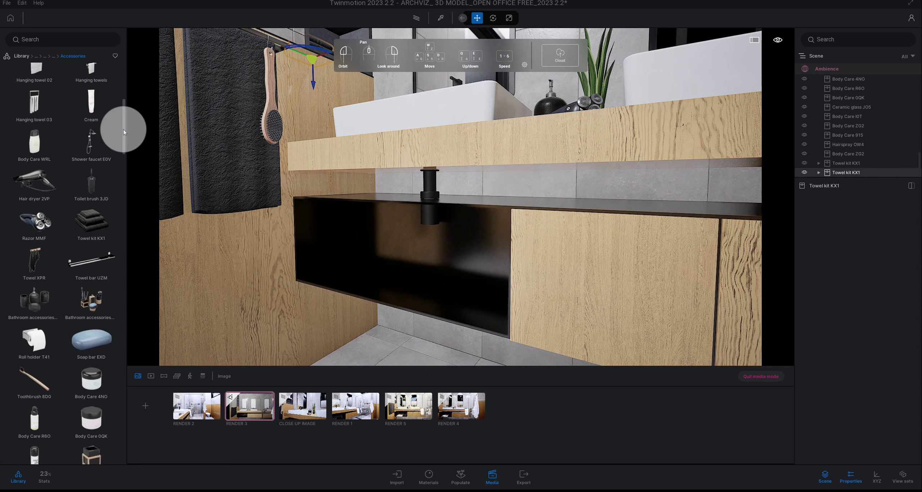
mouse_move(98, 223)
left_mouse_down()
mouse_move(444, 280)
mouse_move(418, 304)
mouse_move(438, 298)
left_mouse_up()
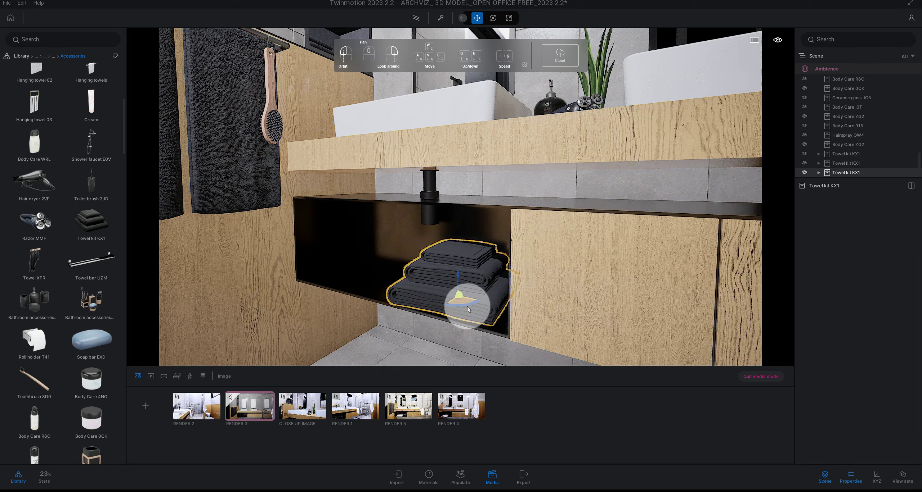
- Nudge the towel stack right, shrink it to about 0.83 and turn it in the niche
scroll(438, 298, "up", 3)
scroll(439, 301, "down", 3)
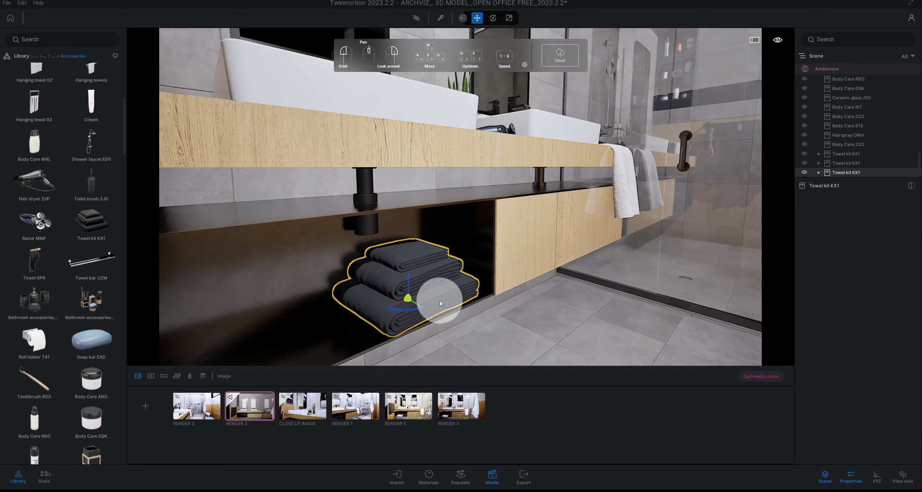
left_click_drag(408, 309, 420, 306)
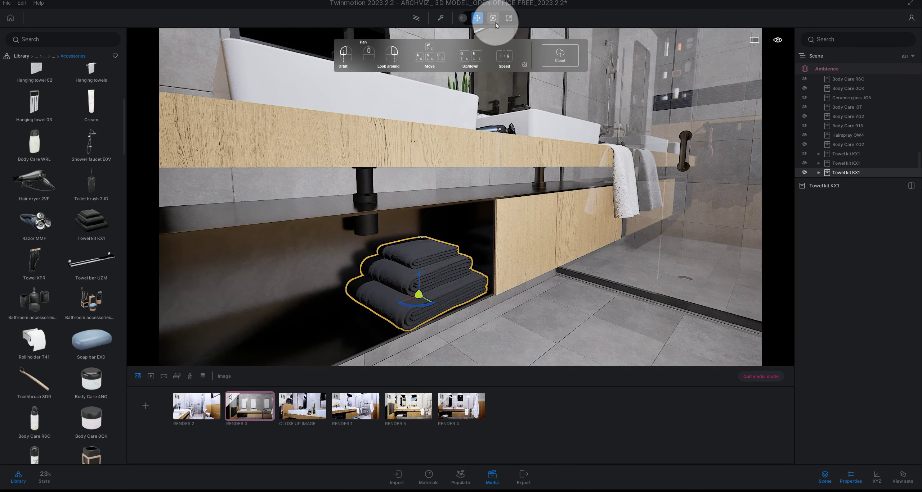
left_click(508, 18)
left_click(419, 296)
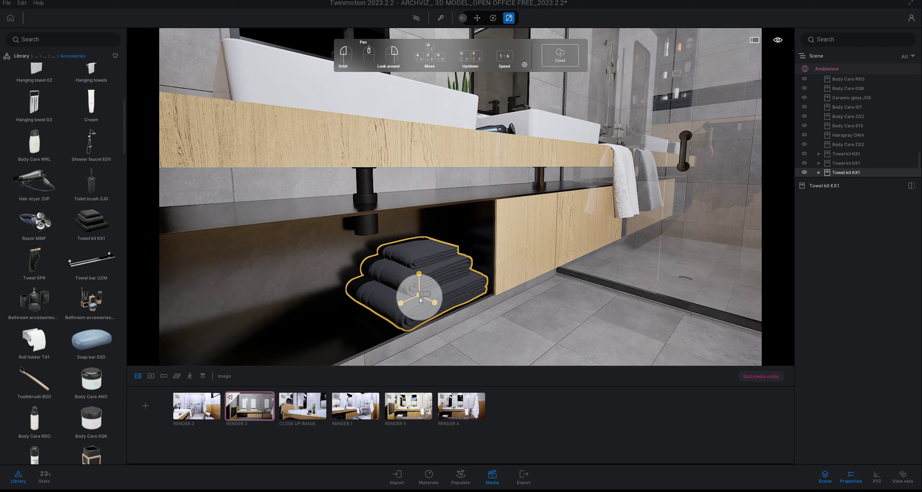
left_click_drag(419, 300, 467, 312)
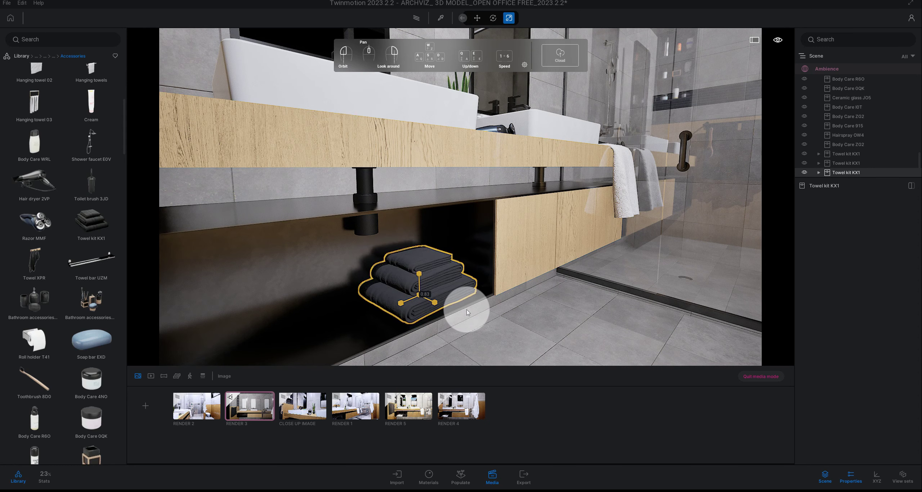
left_click(492, 18)
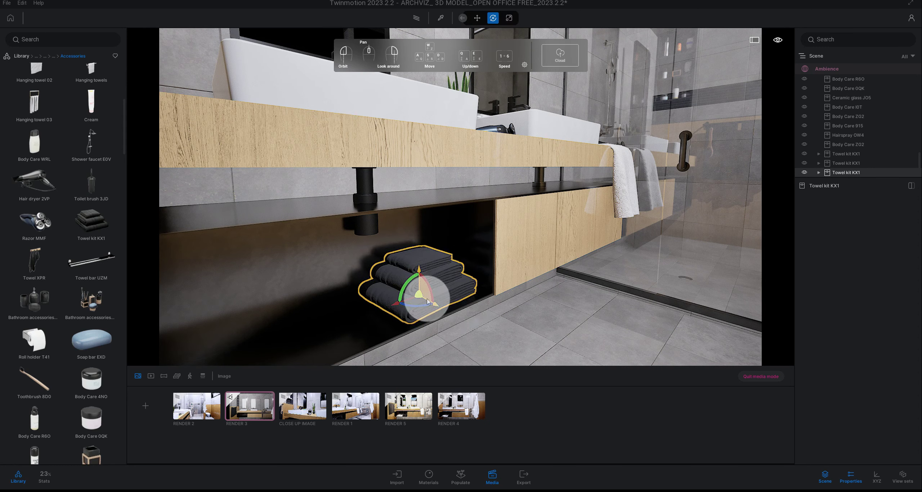
left_click_drag(426, 306, 435, 306)
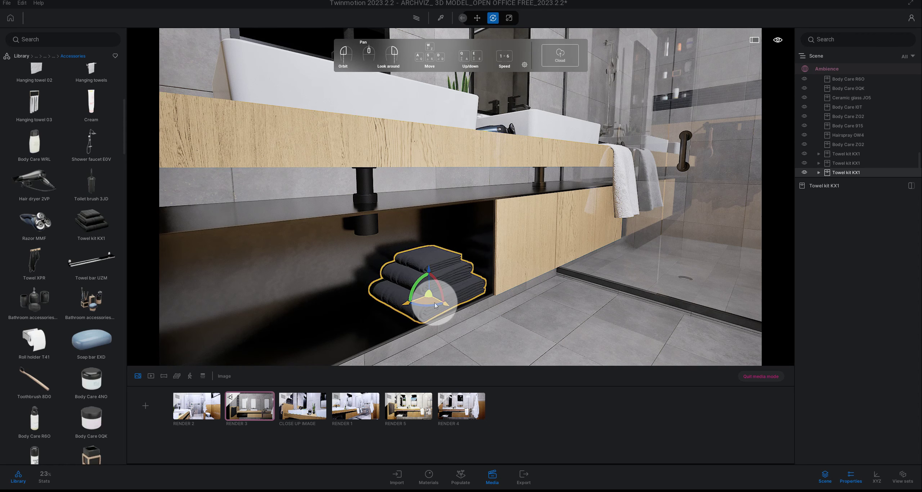
- Rescale the towel stack to 0.89 and rotate it once more to fit
left_click(507, 19)
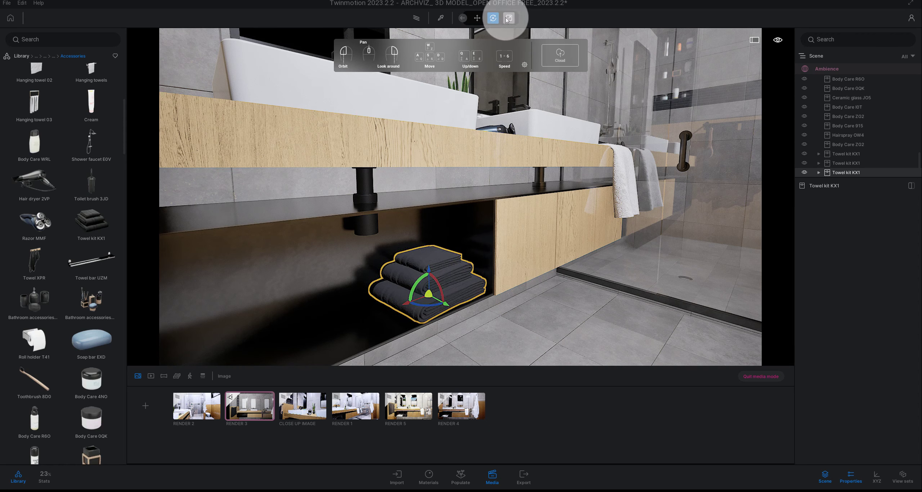
left_click_drag(428, 294, 436, 310)
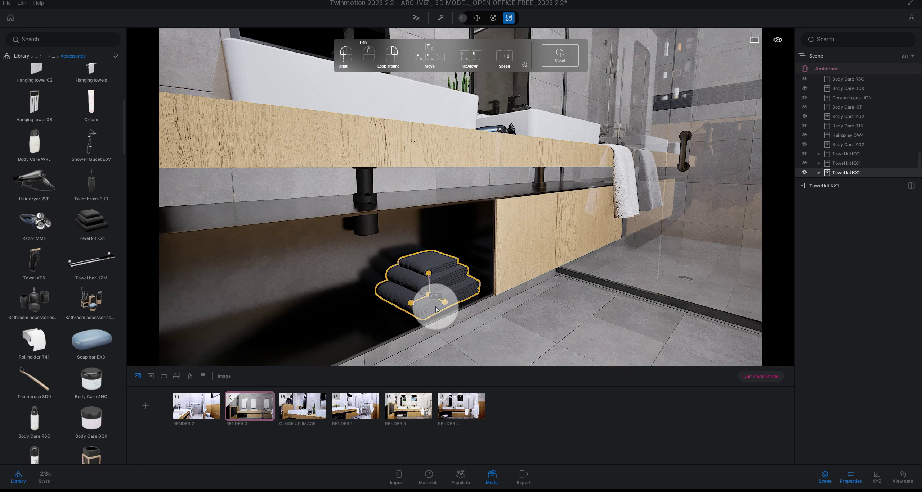
left_click(510, 20)
left_click(494, 22)
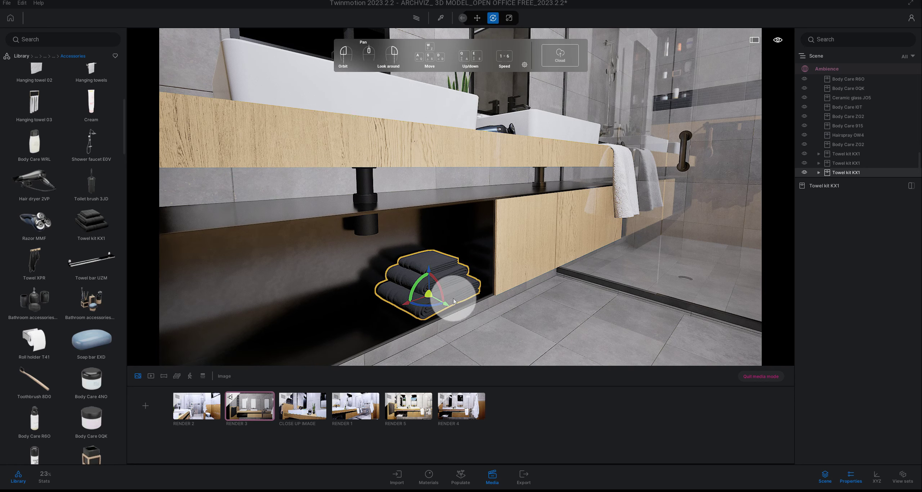
left_click_drag(448, 310, 449, 305)
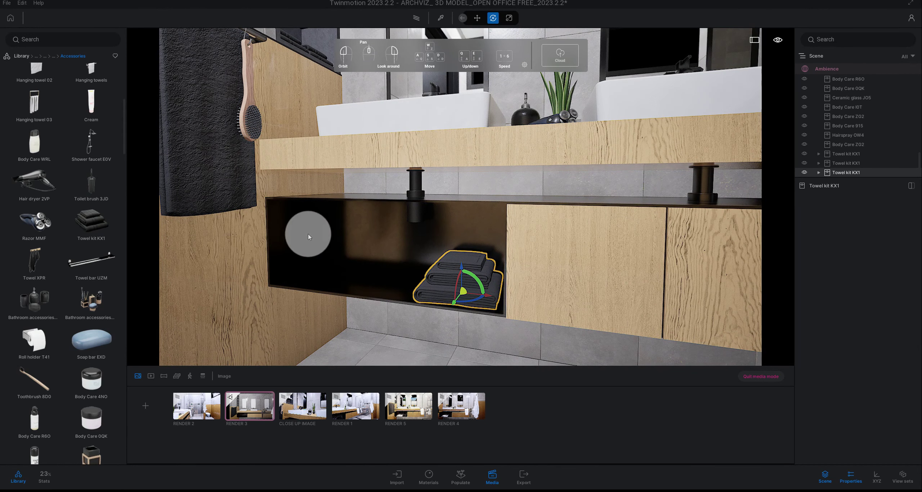
- Find Towels 02 through a library search and drop the rolled towels into the cabinet niche
scroll(72, 335, "down", 2)
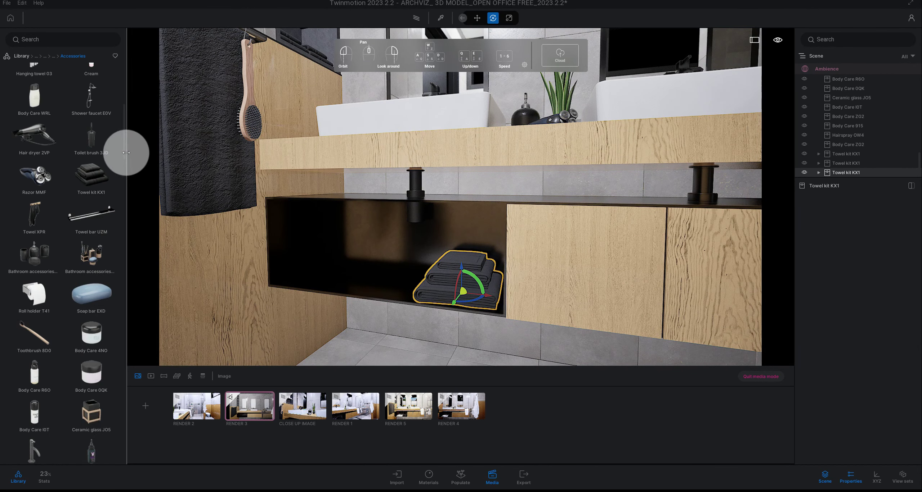
mouse_move(124, 153)
left_mouse_down()
mouse_move(113, 231)
mouse_move(116, 206)
left_mouse_up()
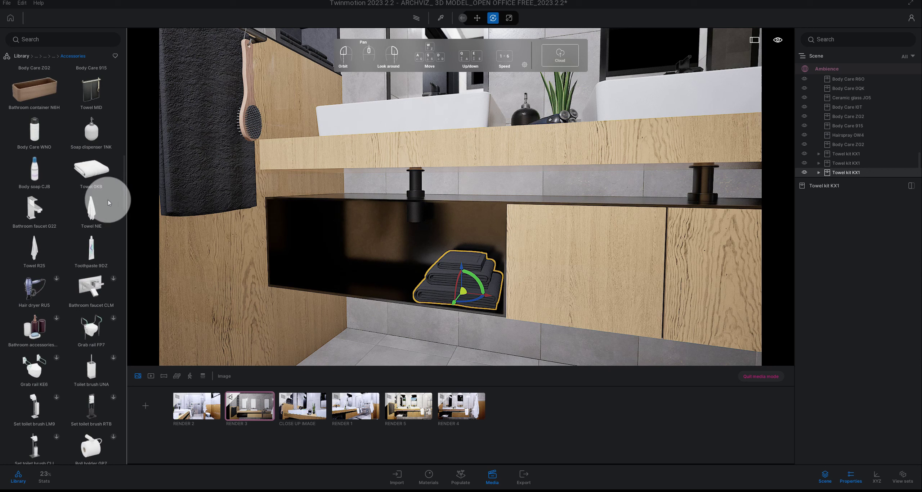
mouse_move(123, 200)
left_mouse_down()
mouse_move(116, 365)
mouse_move(130, 447)
left_mouse_up()
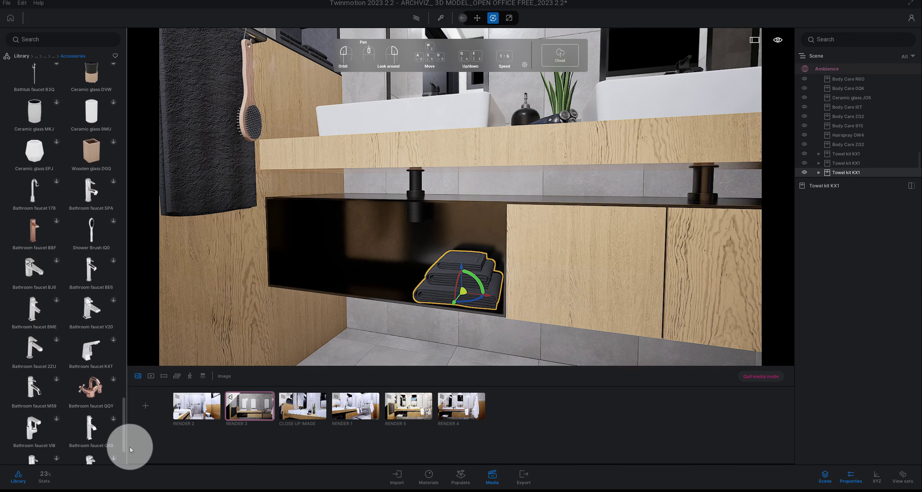
left_click(67, 44)
type("towel")
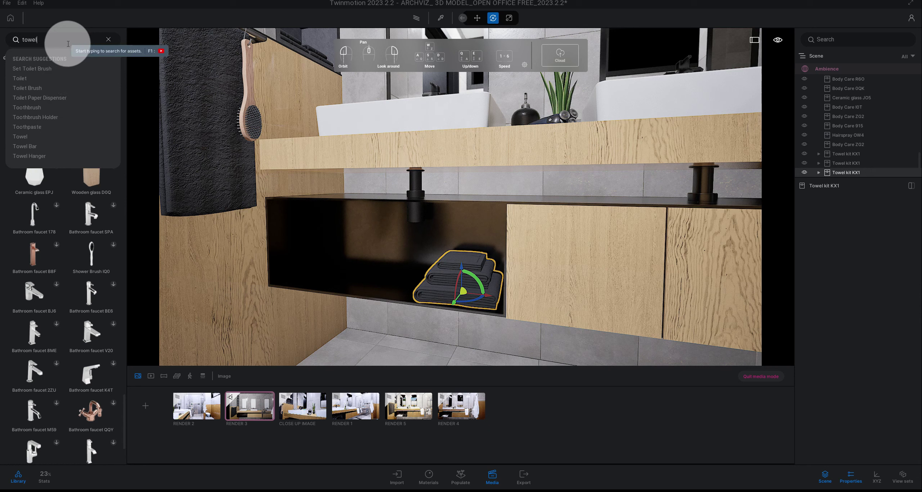
key("Return")
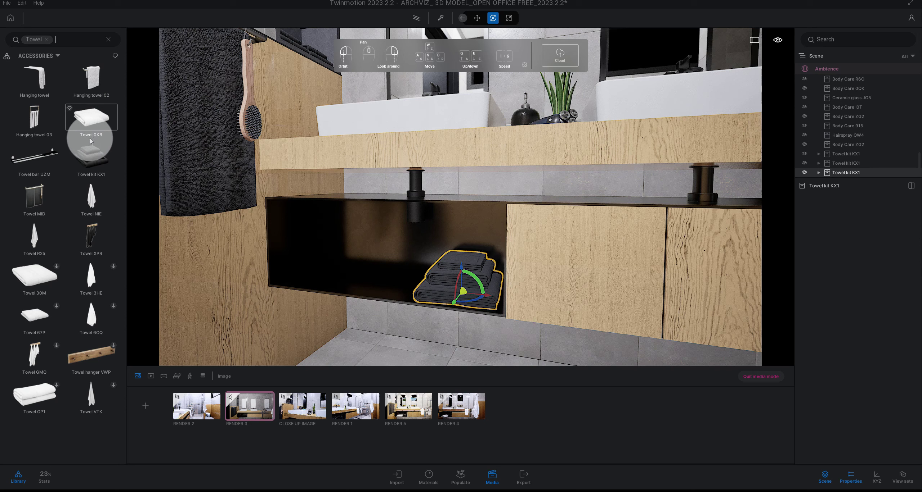
left_click(46, 39)
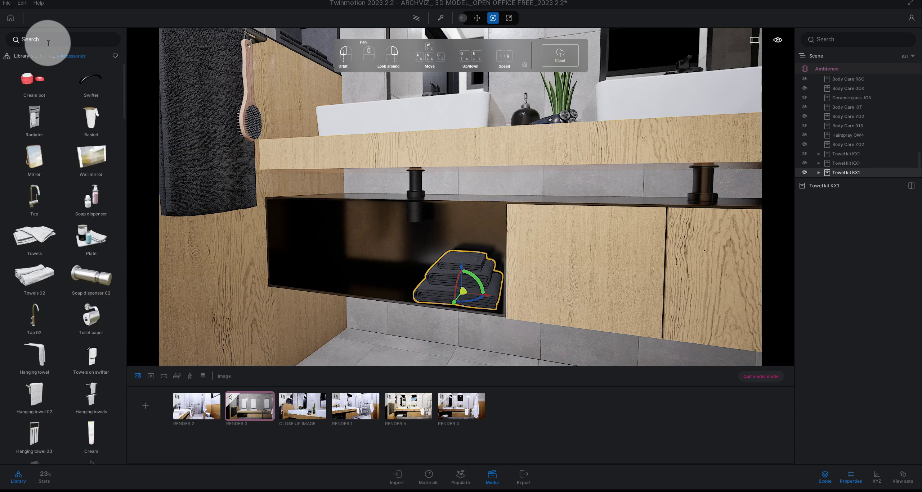
scroll(124, 91, "down", 2)
scroll(125, 99, "down", 2)
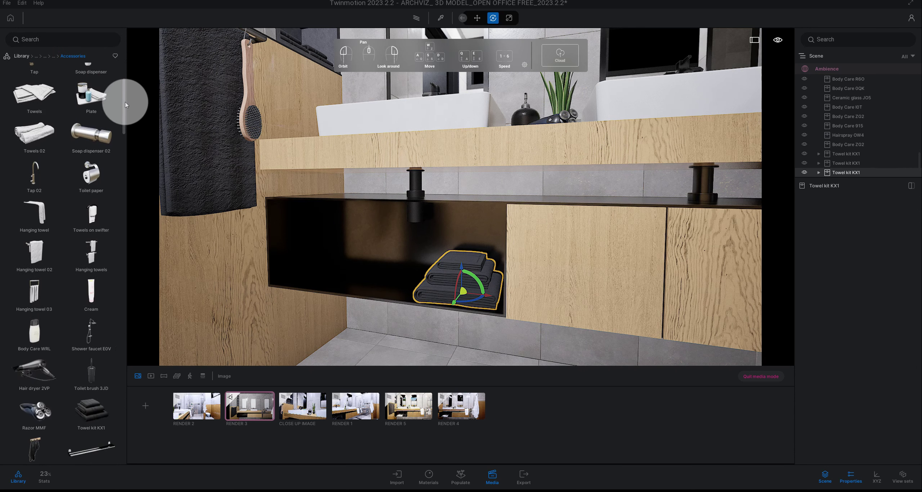
mouse_move(44, 152)
left_mouse_down()
mouse_move(365, 284)
mouse_move(418, 330)
mouse_move(463, 343)
left_mouse_up()
- Stand Towels 02 upright, slide it against the dark stack and scale it to 0.85
left_click(509, 18)
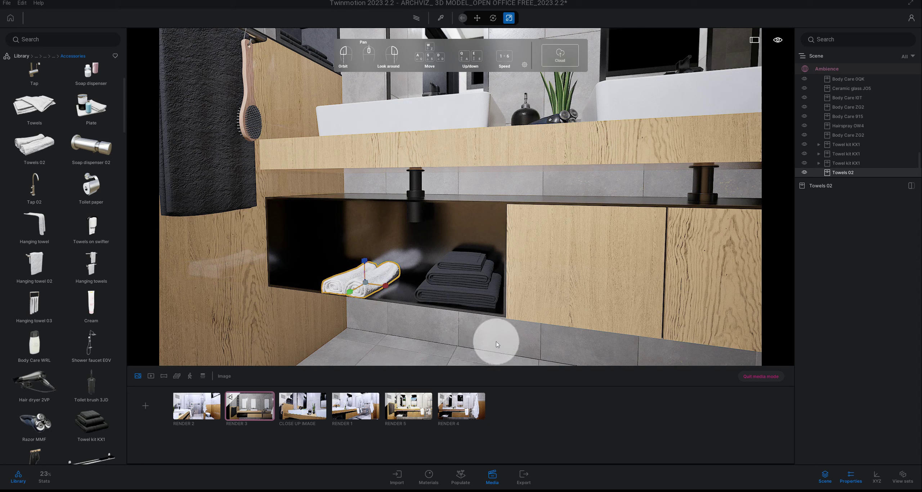
left_click(493, 18)
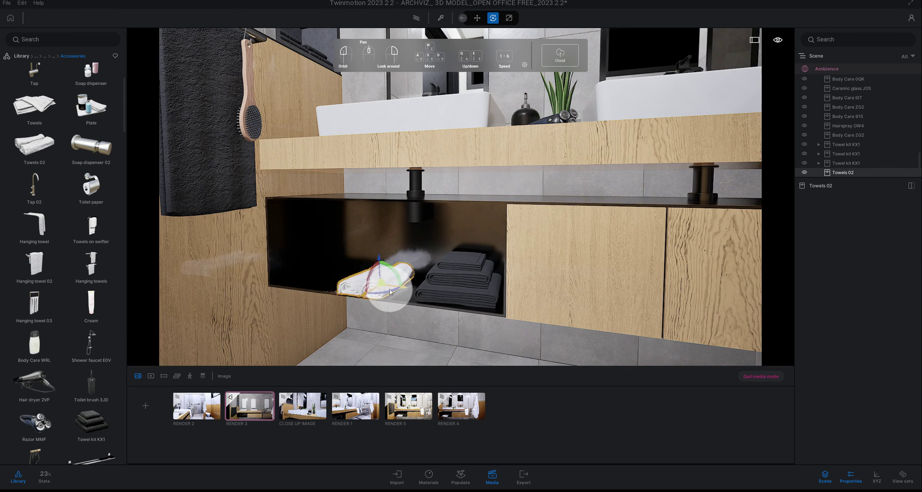
left_click_drag(375, 291, 349, 300)
left_click(355, 302)
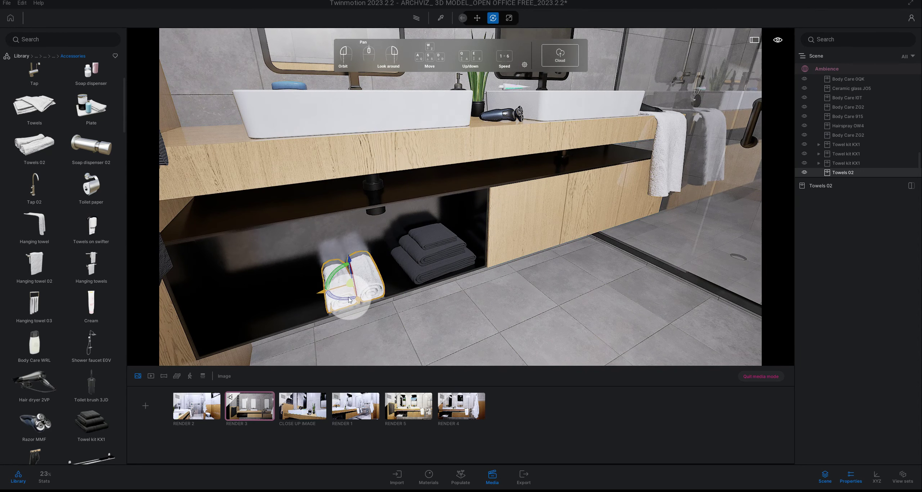
key("w")
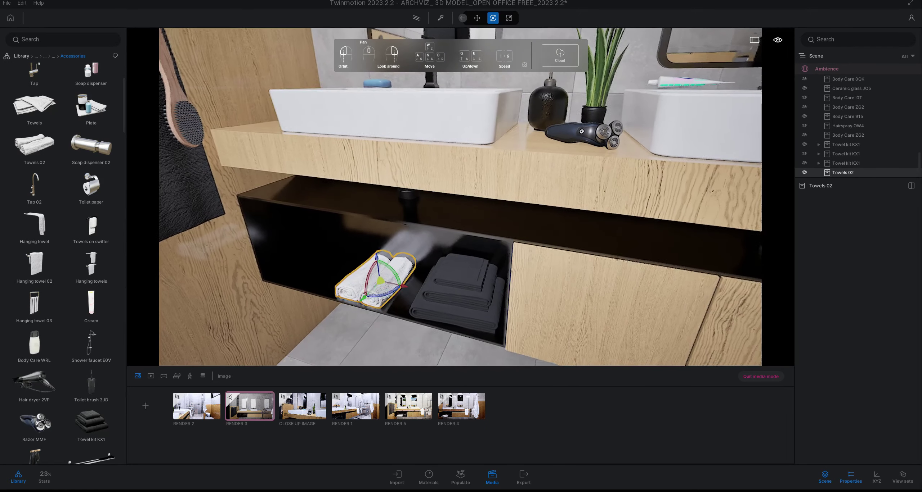
left_click_drag(382, 296, 391, 300)
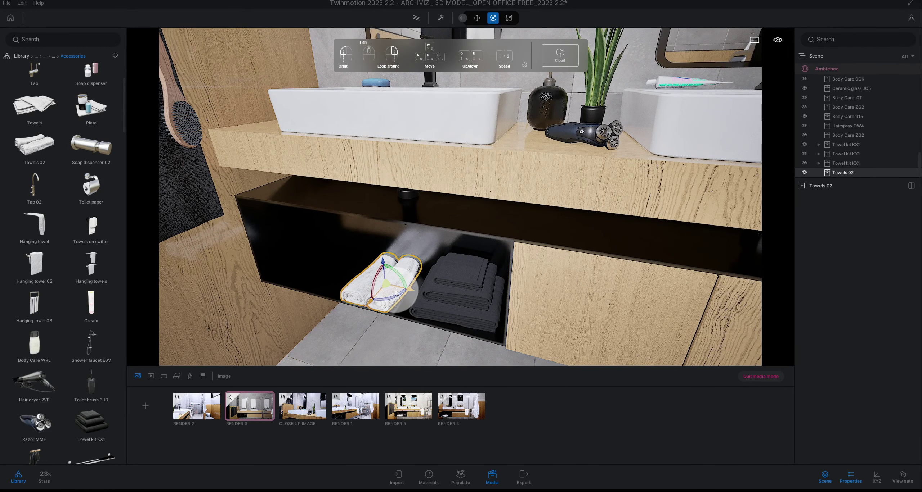
left_click(508, 18)
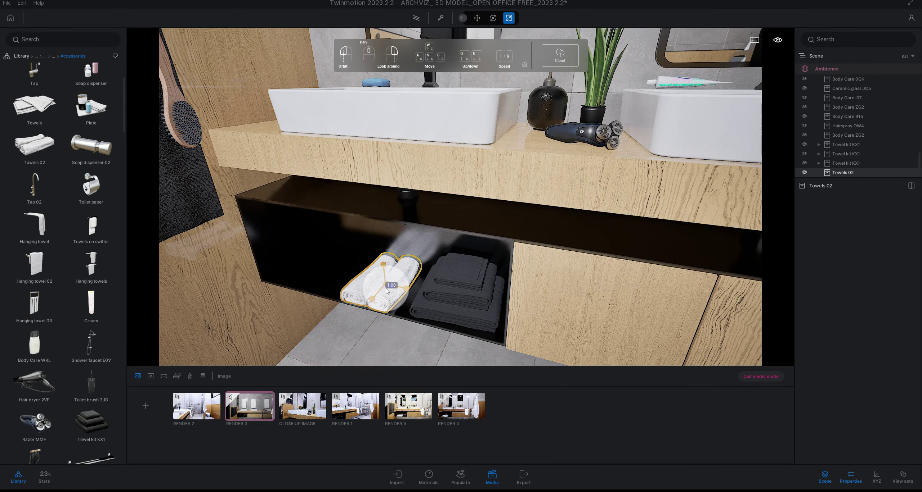
left_click_drag(387, 292, 393, 302)
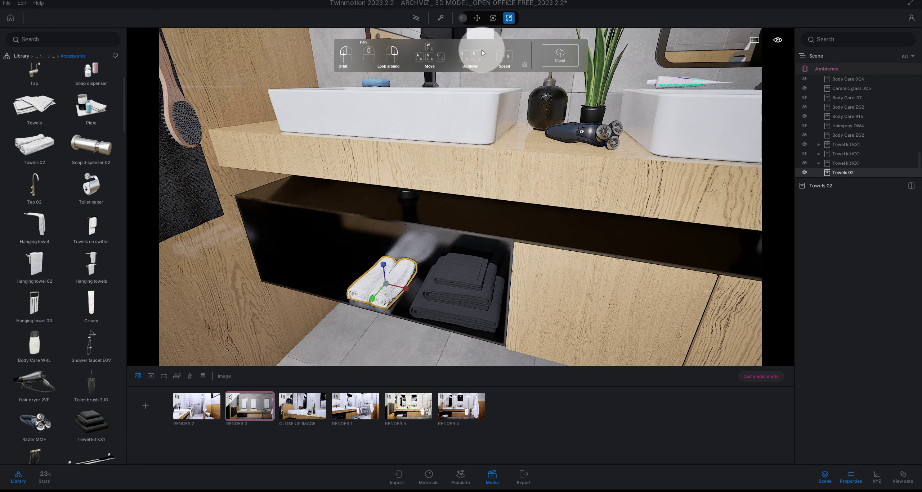
left_click(493, 18)
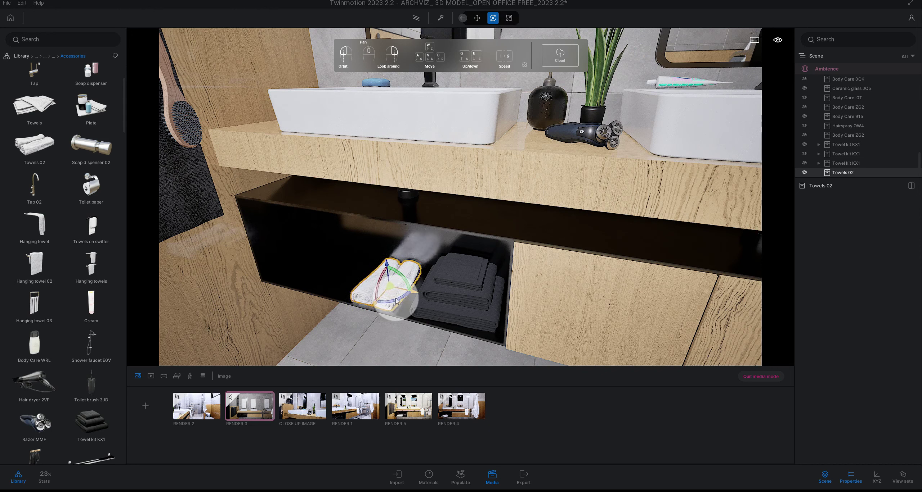
left_click(477, 18)
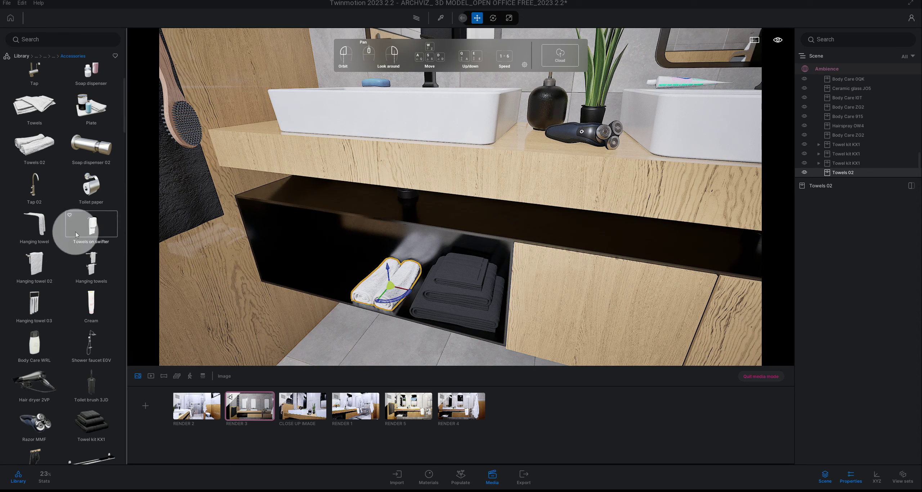
scroll(75, 232, "down", 3)
scroll(80, 249, "down", 2)
scroll(80, 251, "down", 2)
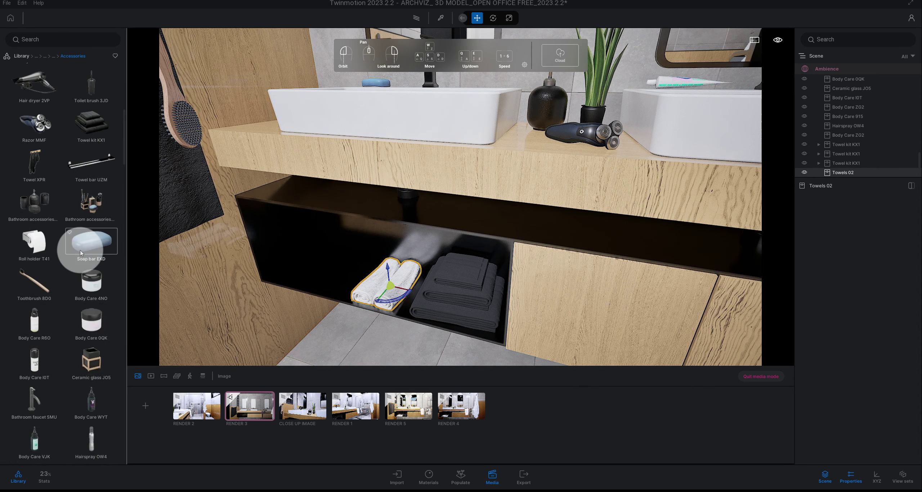
scroll(79, 251, "down", 2)
scroll(80, 251, "down", 2)
scroll(123, 195, "down", 2)
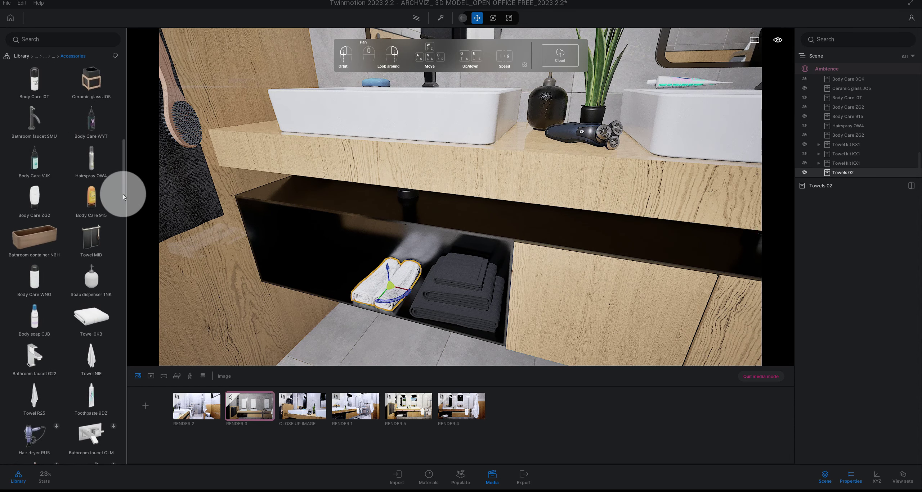
scroll(124, 203, "down", 2)
mouse_move(91, 239)
left_mouse_down()
mouse_move(332, 278)
mouse_move(292, 292)
mouse_move(326, 288)
mouse_move(325, 252)
left_mouse_up()
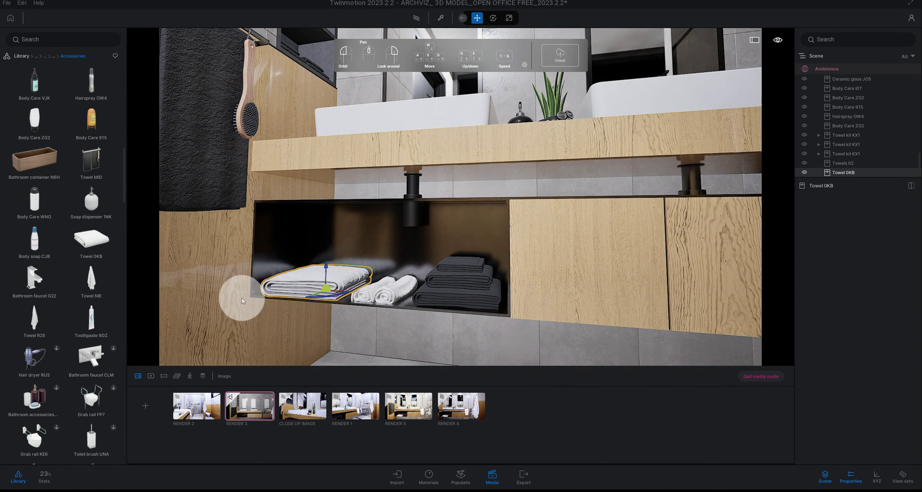
scroll(91, 293, "down", 2)
scroll(91, 293, "down", 2)
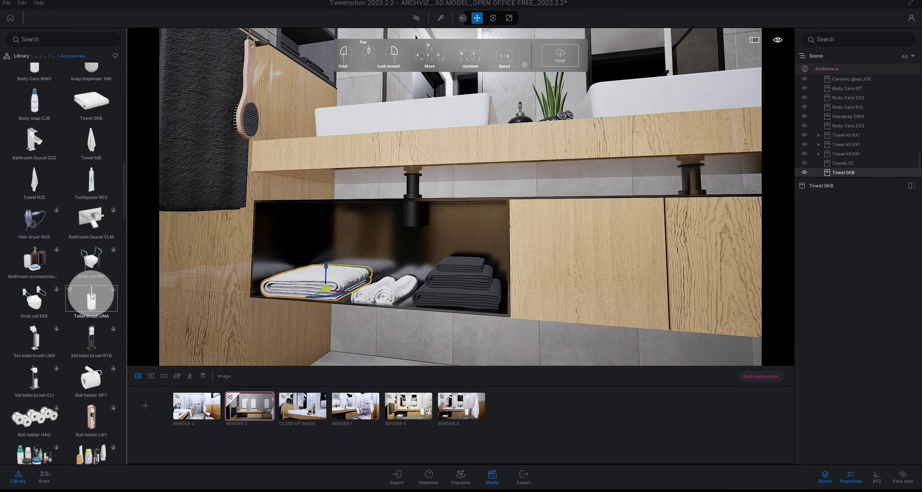
left_click(71, 39)
type("Towels")
key("Return")
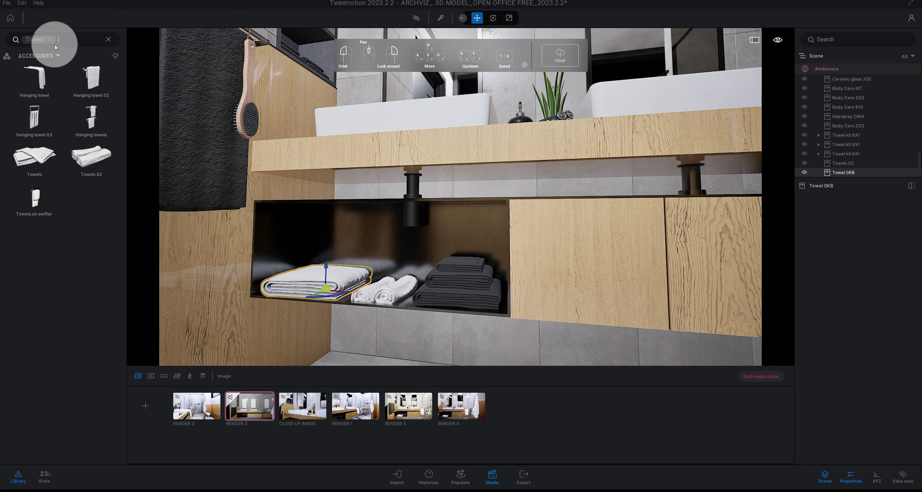
left_click(50, 42)
left_click_drag(126, 81, 123, 310)
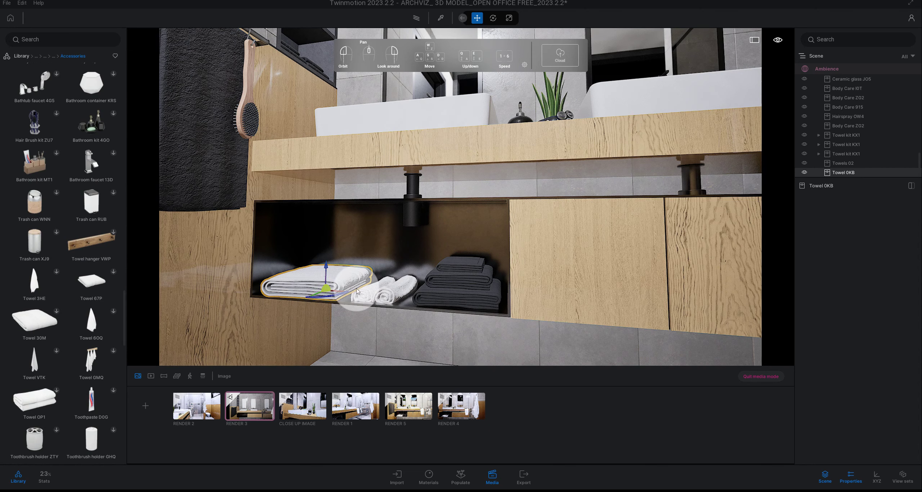
scroll(348, 283, "up", 3)
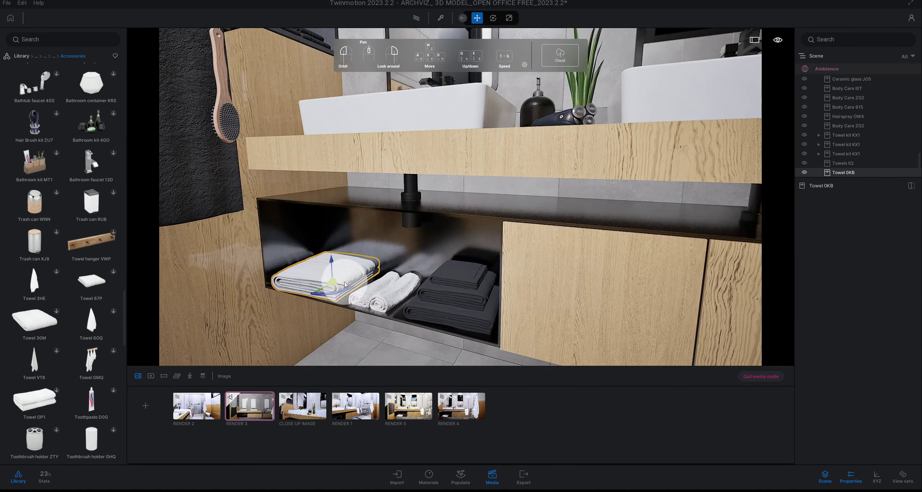
key("Delete")
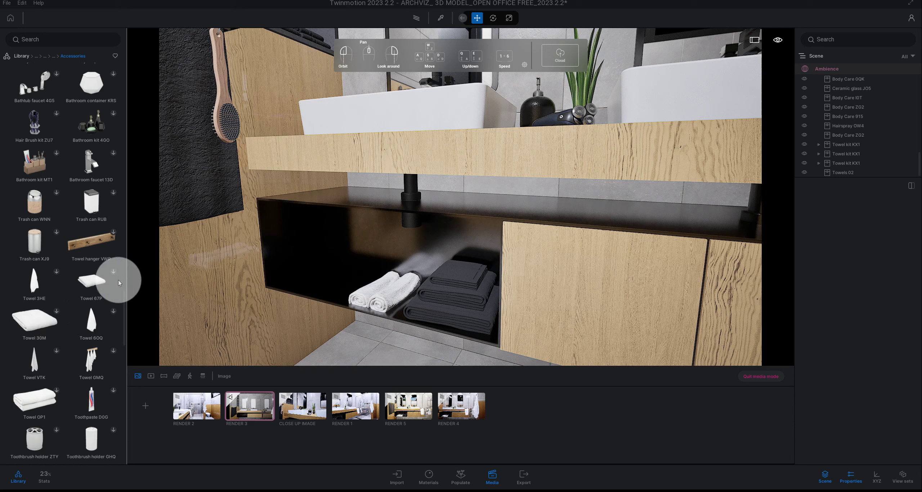
scroll(118, 280, "down", 2)
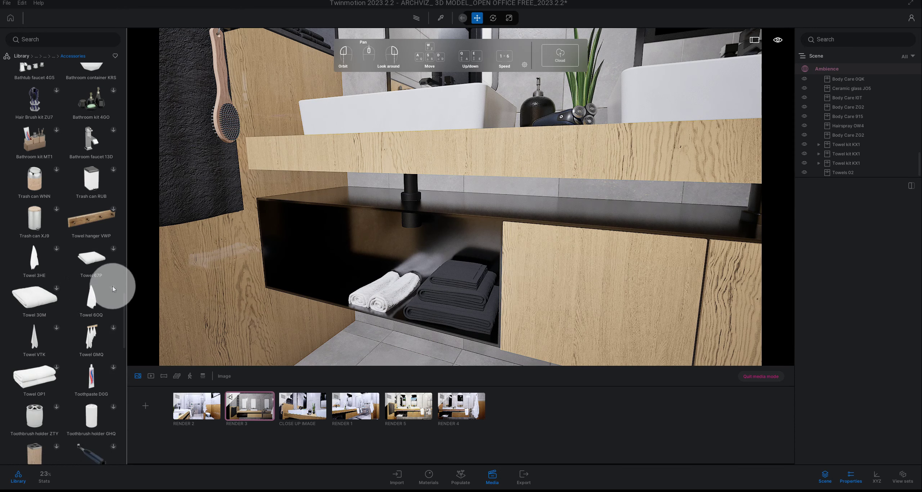
scroll(110, 292, "down", 1)
- Place Towel 67P at the shelf's left end and stack a pasted copy on top
scroll(105, 299, "down", 1)
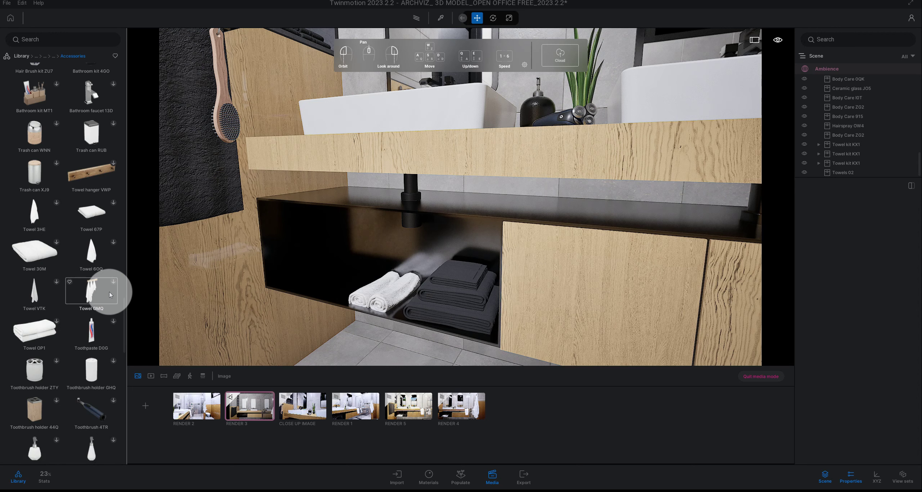
scroll(97, 306, "down", 1)
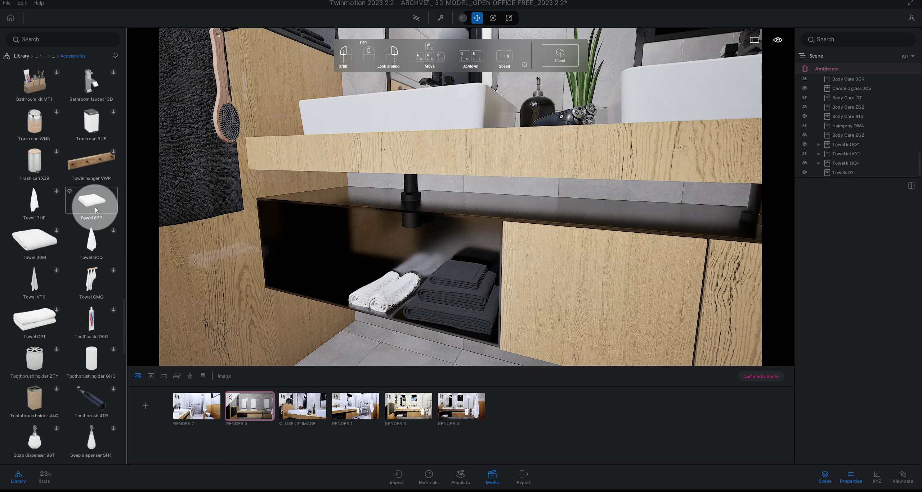
mouse_move(88, 206)
left_mouse_down()
mouse_move(350, 294)
mouse_move(303, 294)
left_mouse_up()
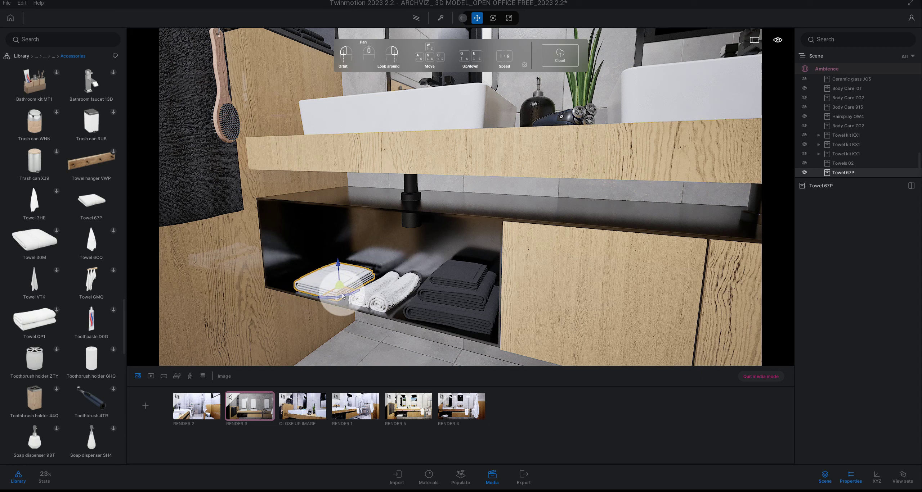
key("ctrl+c")
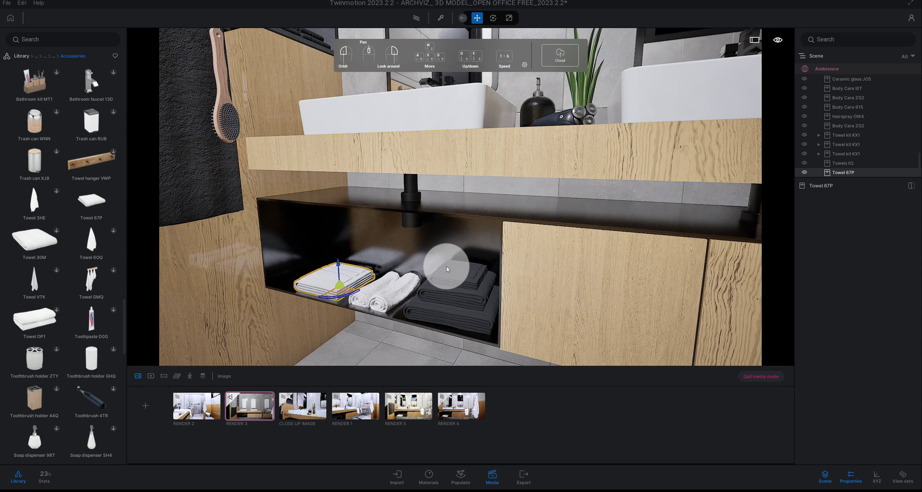
key("ctrl+v")
left_click_drag(338, 273, 341, 259)
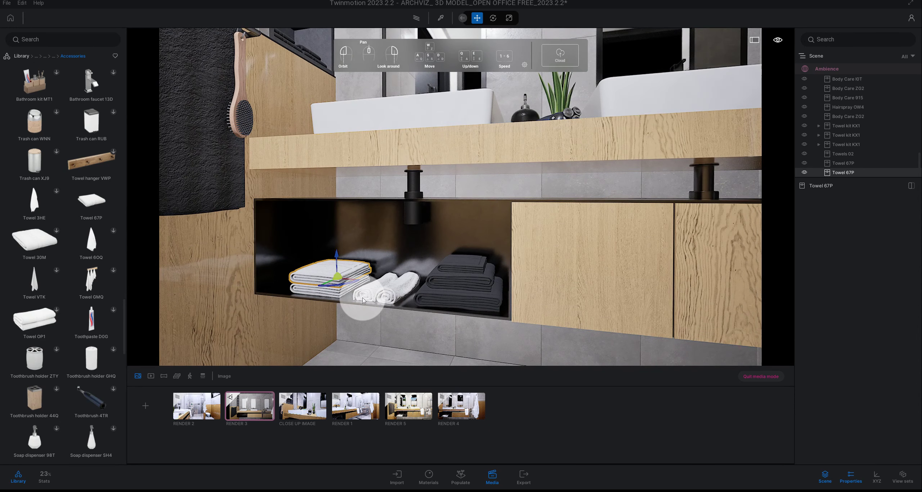
left_click(370, 288)
scroll(315, 300, "down", 5)
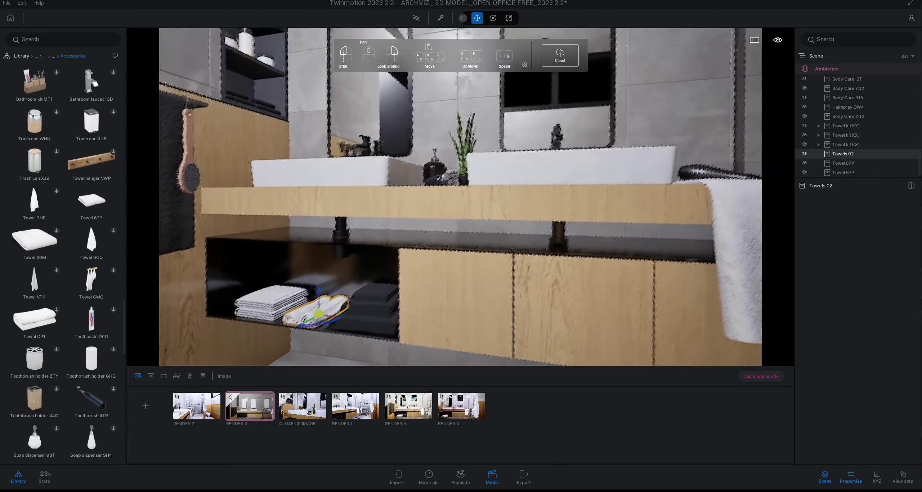
- Navigate to the shower and pick its MI_GlassClear01 glass material for editing
mouse_move(335, 293)
left_mouse_down()
mouse_move(355, 219)
mouse_move(468, 242)
left_mouse_up()
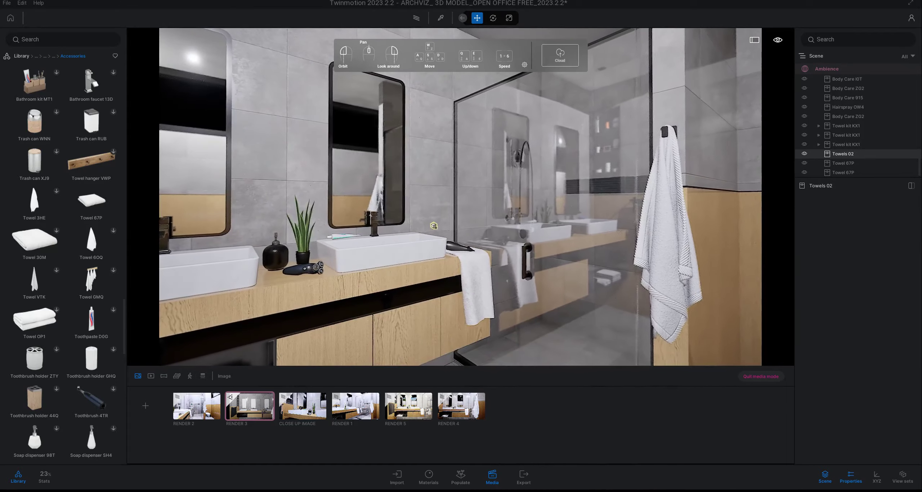
left_click(353, 279)
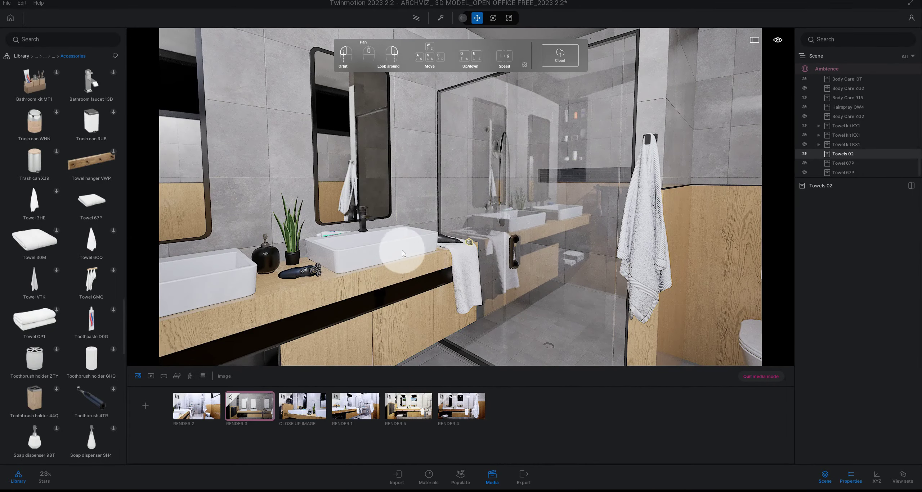
left_click_drag(403, 253, 429, 254)
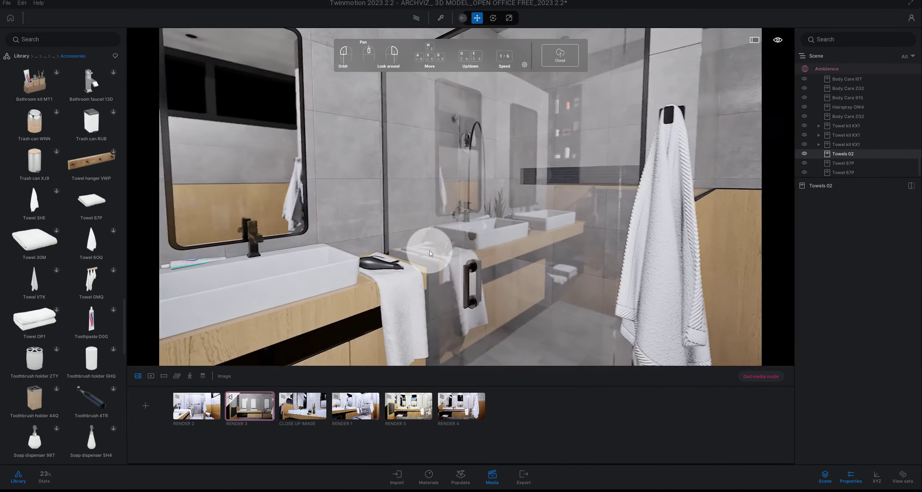
left_click(441, 20)
left_click(524, 133)
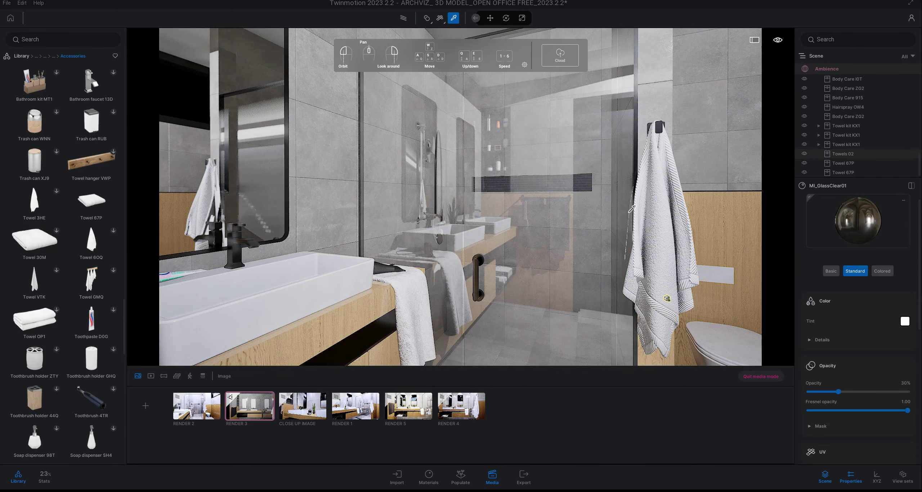
left_click_drag(666, 298, 352, 312)
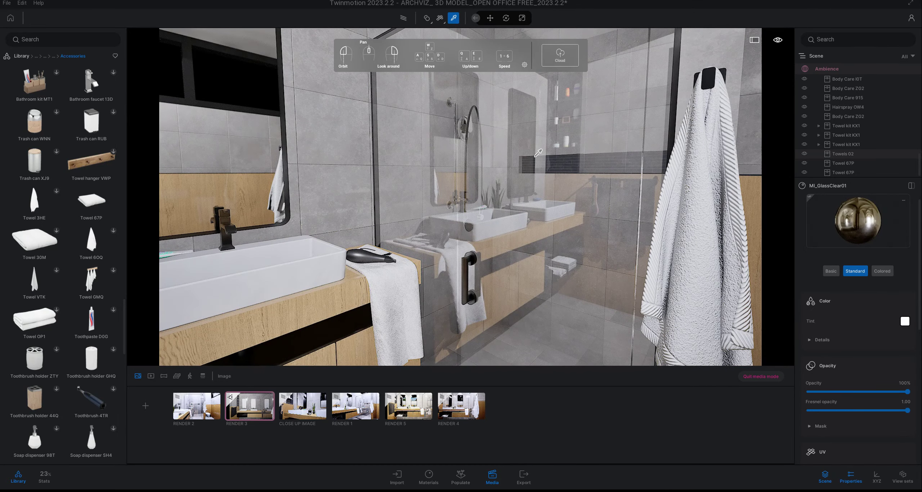
- Set the MI_GlassClear01 opacity to 30% and move in toward the shower niche
key("ctrl+z")
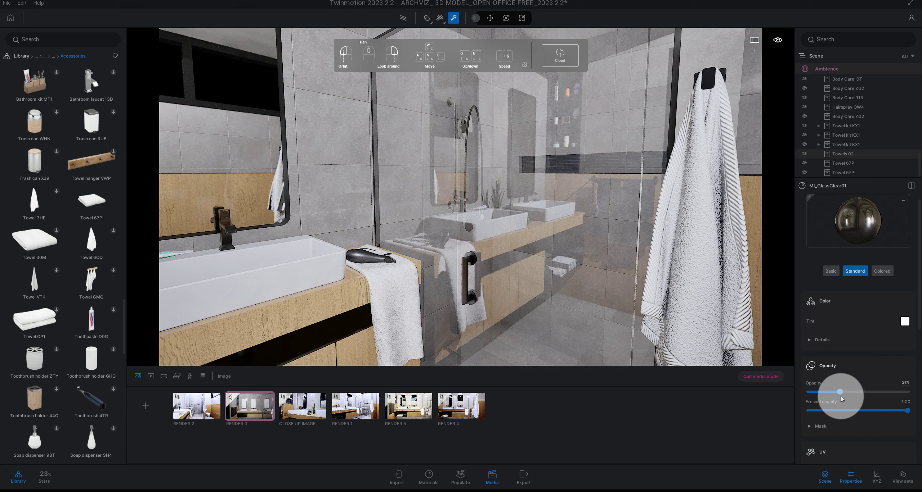
left_click_drag(840, 399, 850, 393)
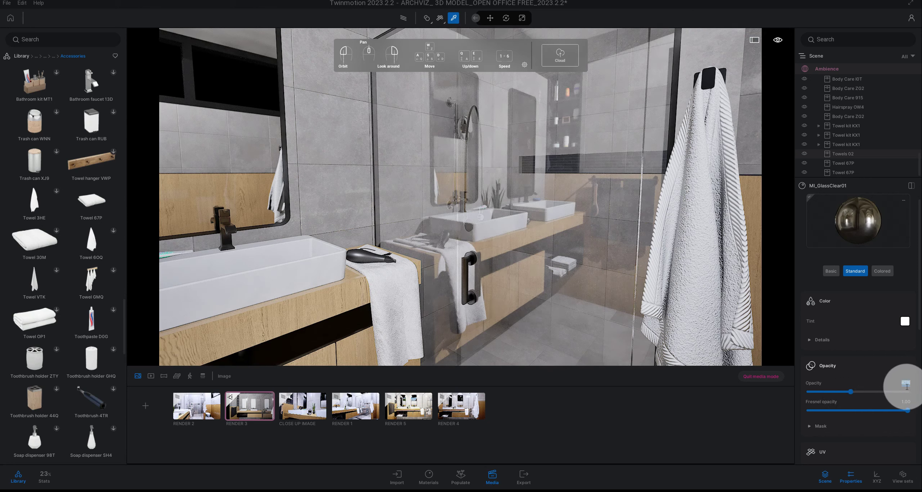
type("30")
key("Return")
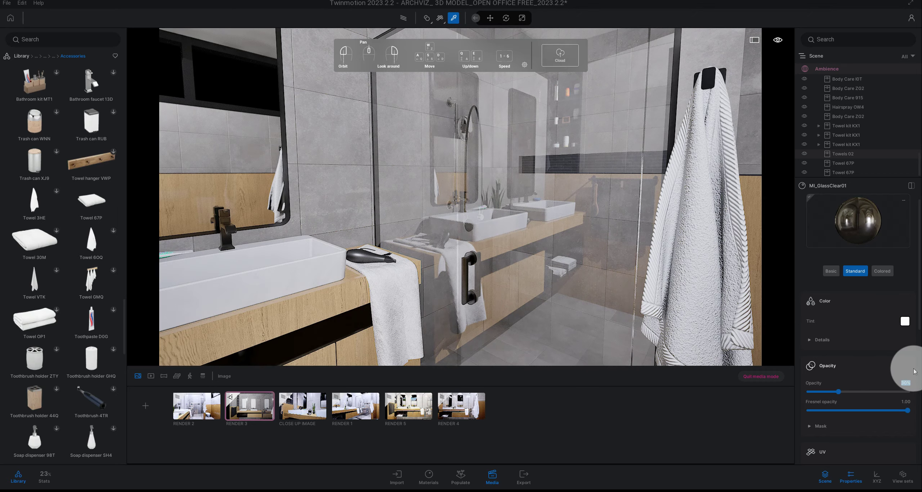
scroll(548, 266, "up", 3)
scroll(548, 266, "up", 5)
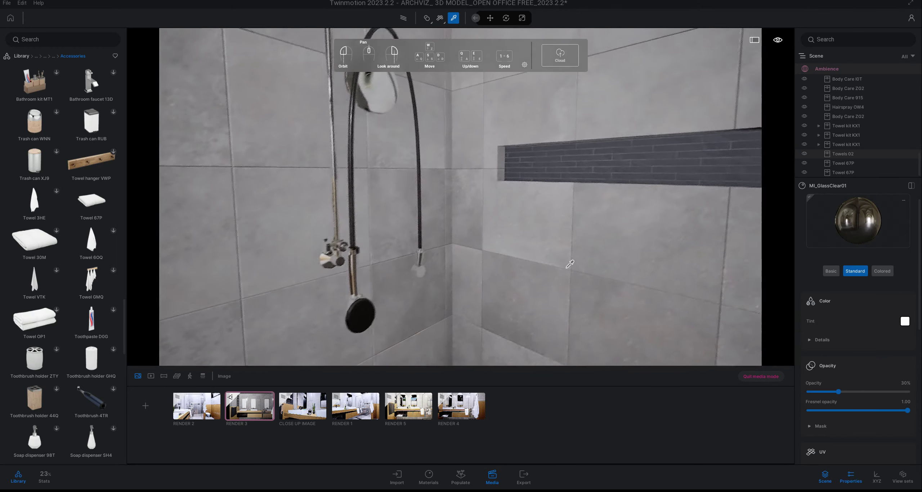
- Drag Soap bar EXD from Objects > Home > Bathroom > Accessories onto the niche ledge
scroll(576, 265, "up", 3)
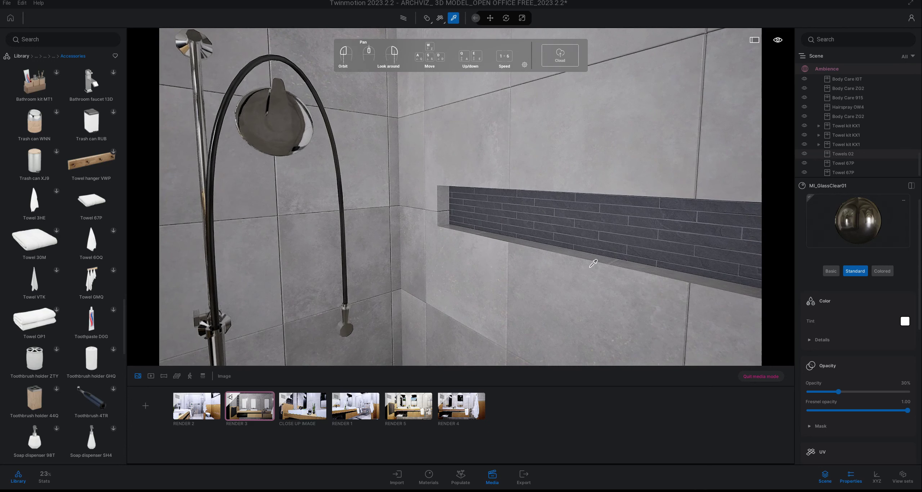
left_click(592, 264)
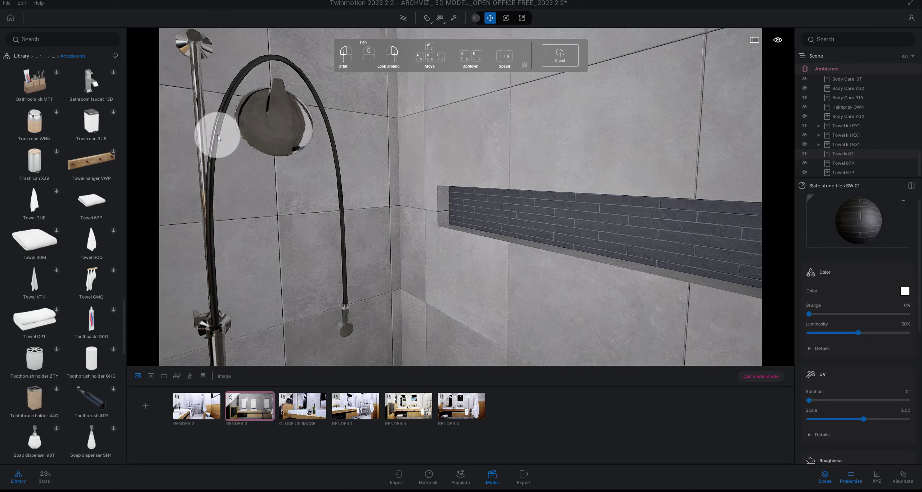
left_click(21, 56)
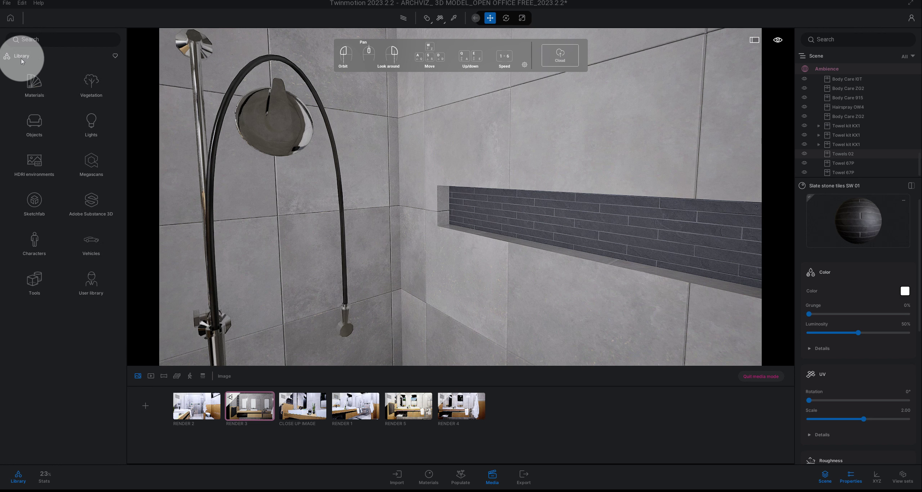
left_click(43, 118)
left_click(39, 94)
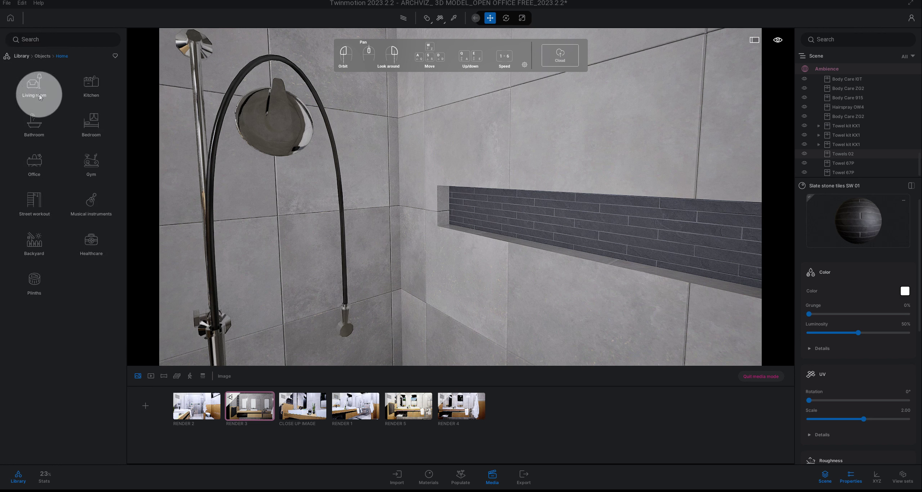
left_click(34, 123)
left_click(90, 94)
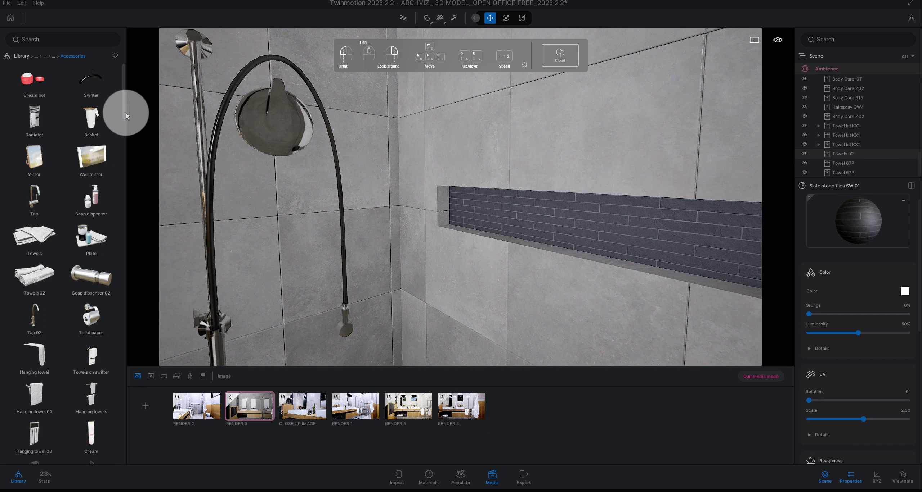
mouse_move(124, 113)
left_mouse_down()
mouse_move(122, 168)
mouse_move(477, 243)
mouse_move(438, 247)
left_mouse_up()
scroll(476, 243, "up", 2)
scroll(481, 243, "up", 2)
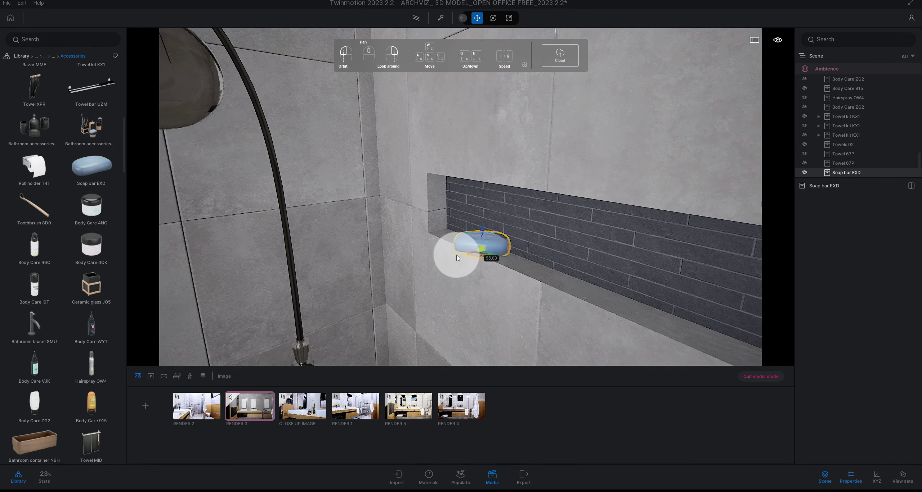
- Place a white Body Care 0QK jar from the accessories library into the shower niche
left_click(488, 252)
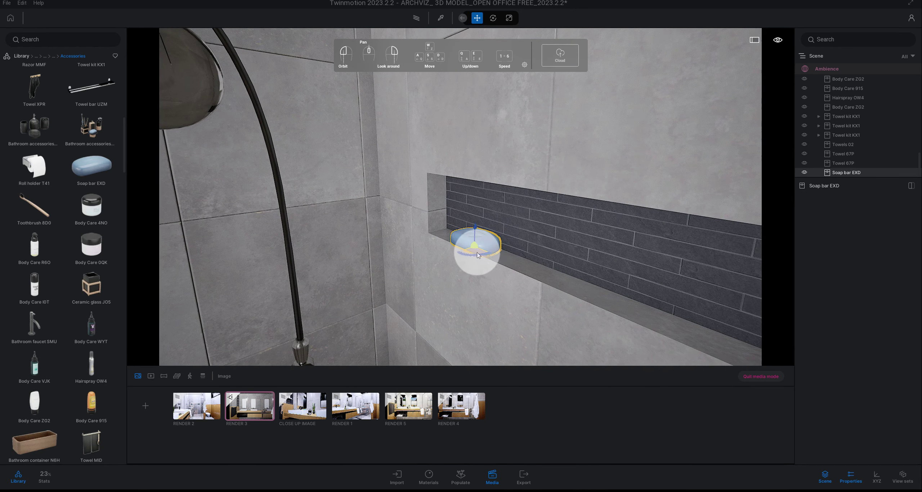
left_click_drag(478, 255, 250, 258)
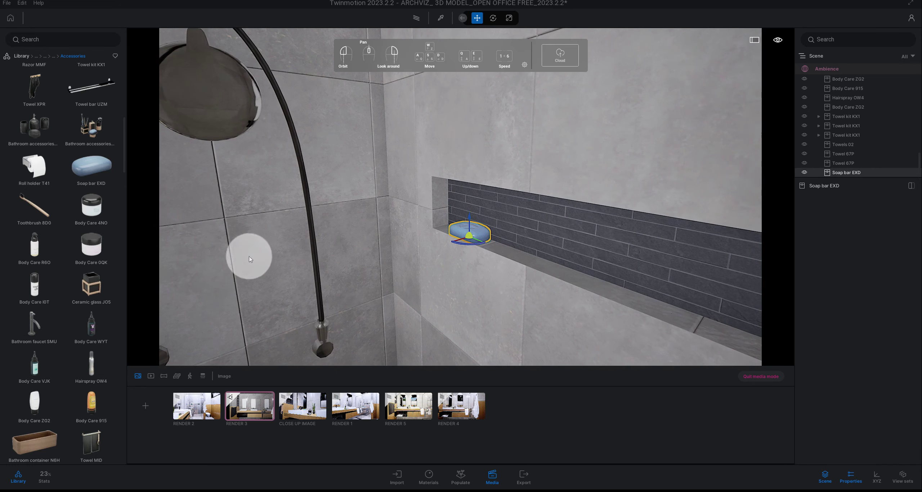
left_click(97, 337)
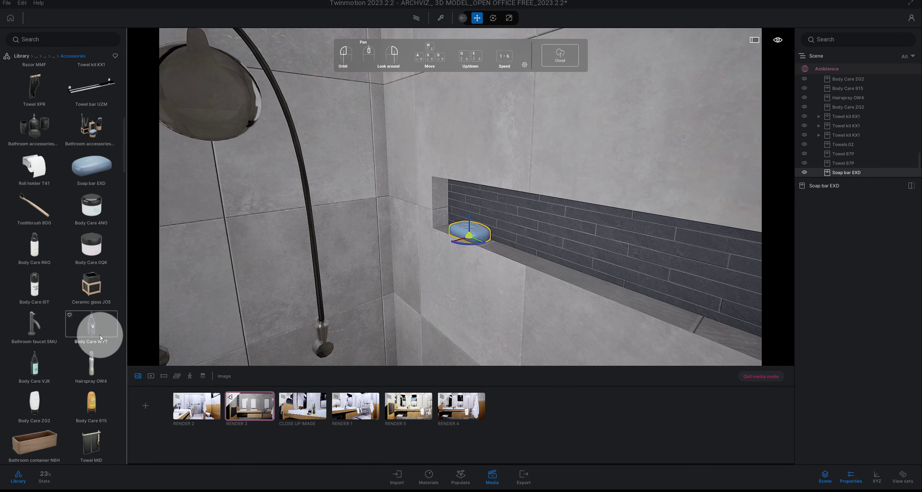
left_click_drag(100, 338, 107, 345)
left_click_drag(86, 252, 526, 264)
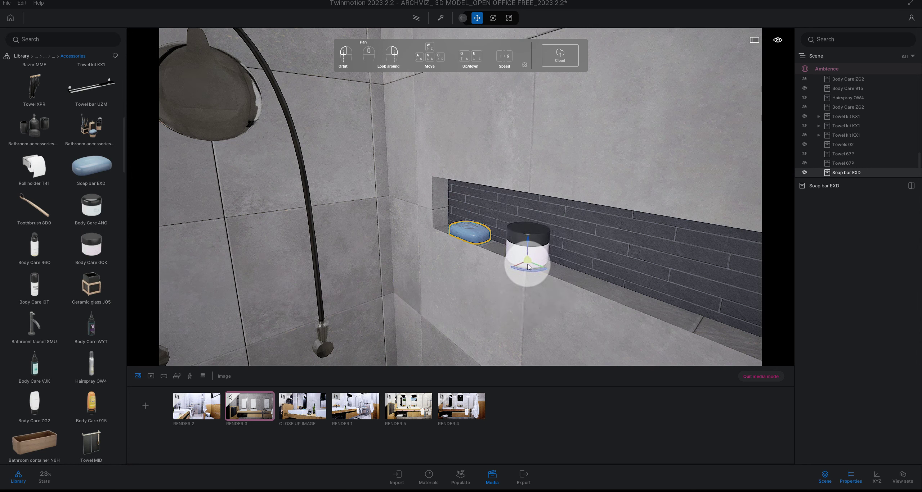
- Rotate and shrink the jar beside the soap bar, then add a Body Care WYT bottle
left_click_drag(532, 273, 549, 274)
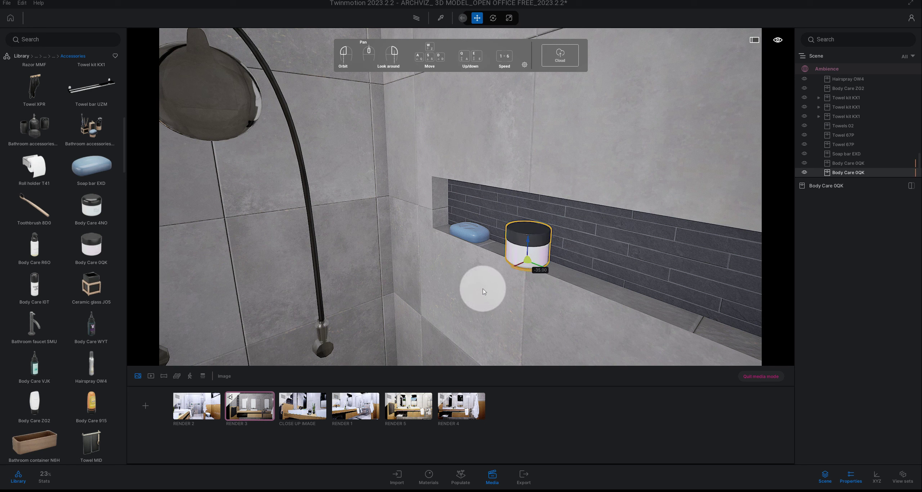
left_click(493, 18)
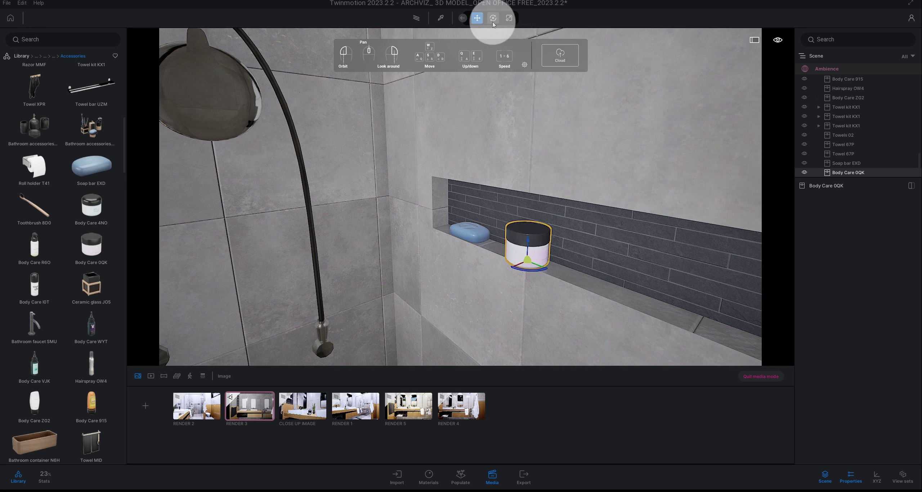
left_click(509, 18)
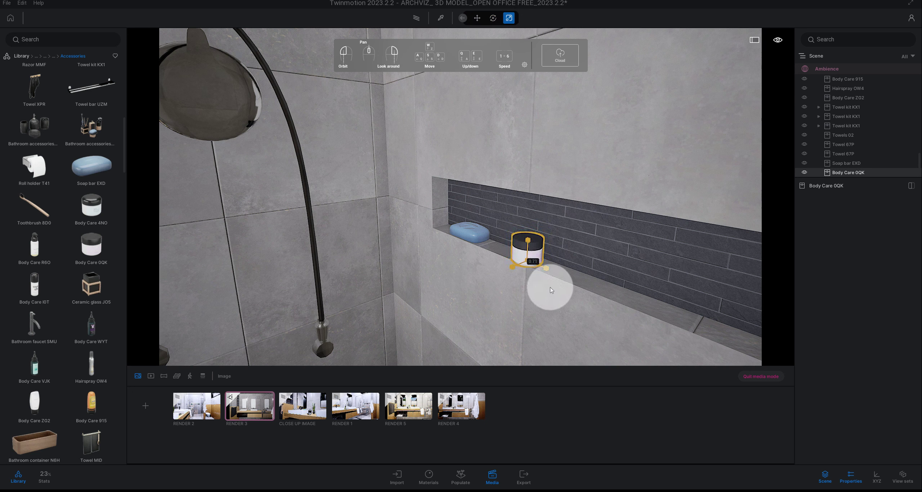
left_click_drag(550, 287, 545, 283)
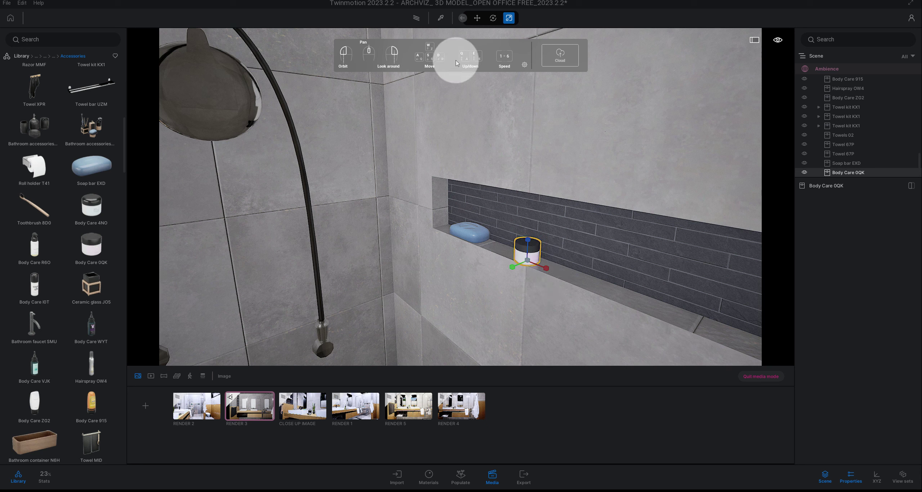
left_click(477, 18)
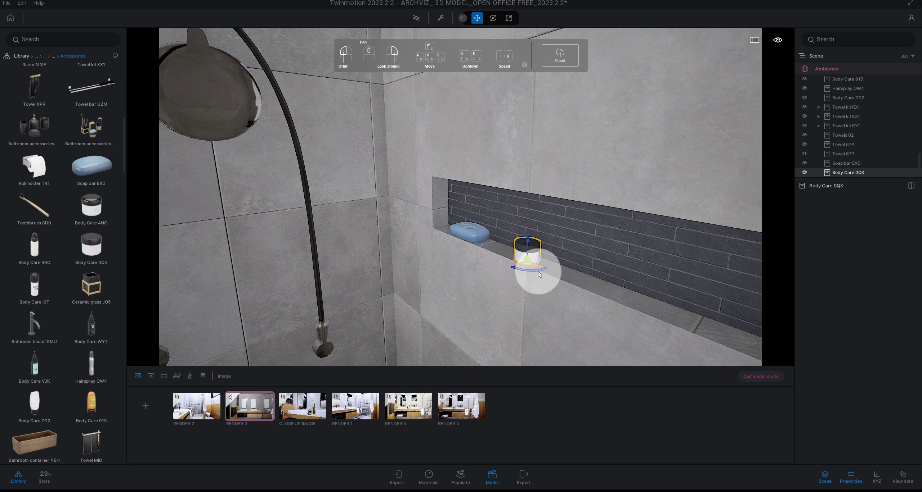
left_click_drag(538, 272, 512, 259)
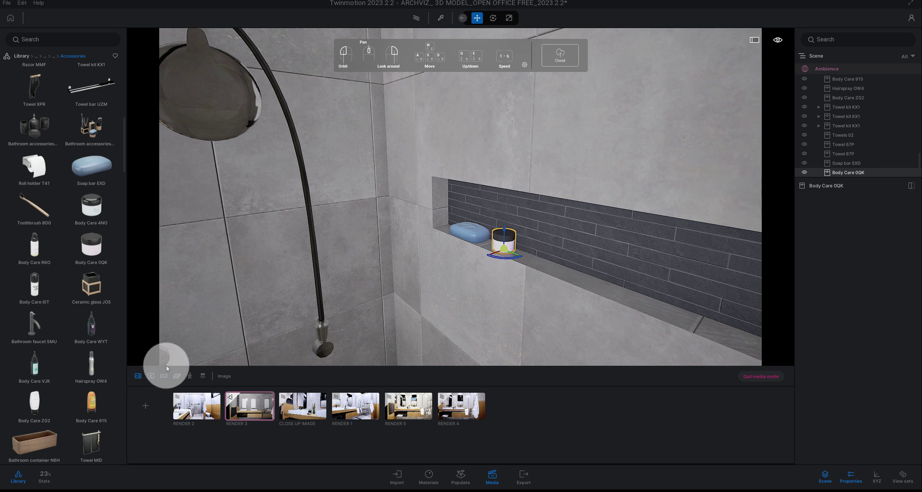
mouse_move(92, 326)
left_mouse_down()
mouse_move(545, 269)
mouse_move(538, 270)
left_mouse_up()
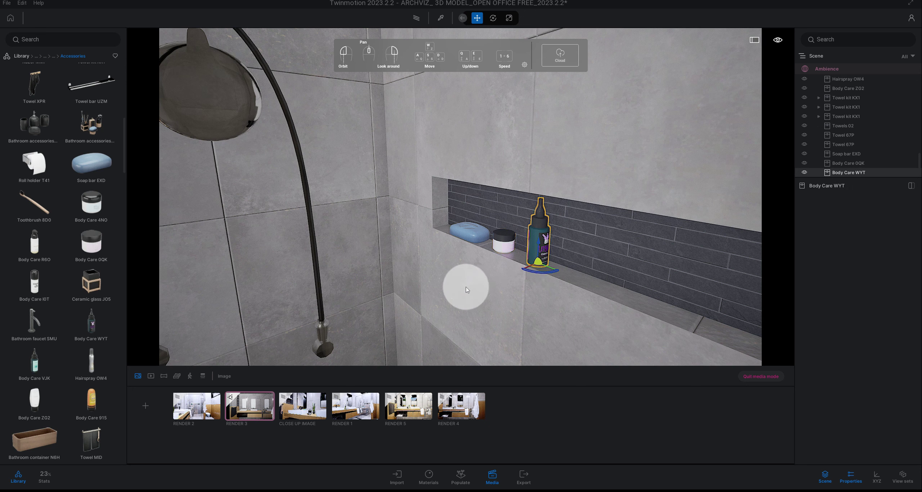
- Place a Body Care I0T spray can on the niche shelf's right end and inspect it
left_click_drag(429, 310, 465, 305)
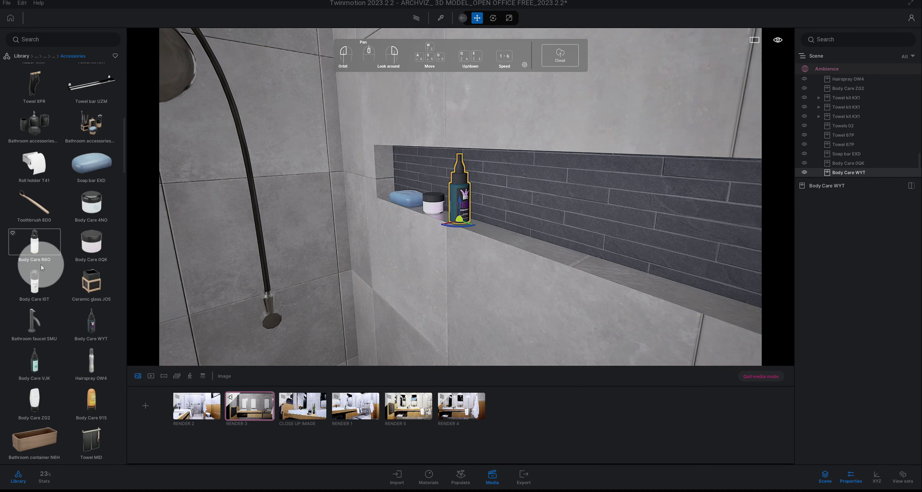
left_click_drag(40, 283, 617, 277)
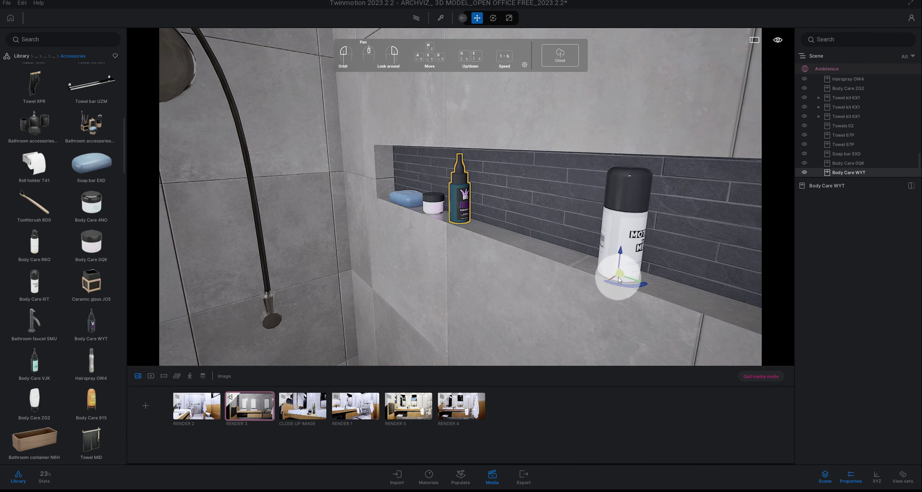
mouse_move(584, 301)
left_mouse_down()
mouse_move(530, 306)
mouse_move(363, 276)
left_mouse_up()
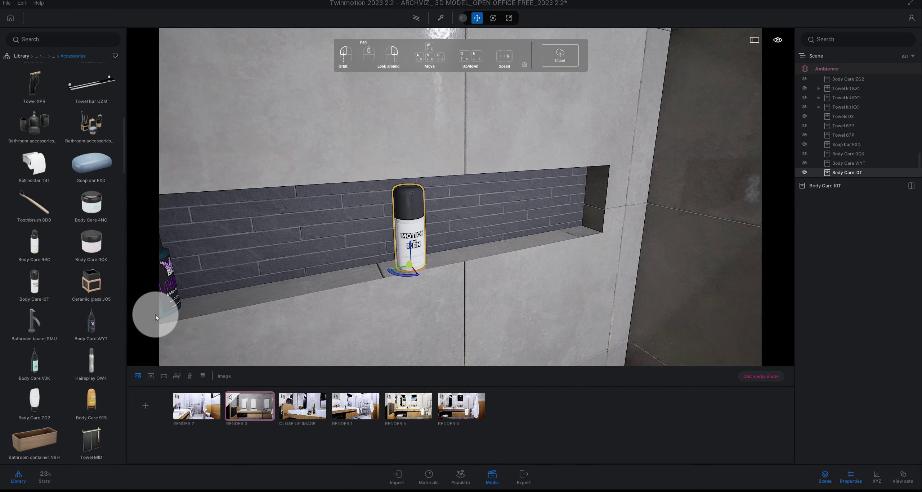
left_click_drag(183, 256, 152, 256)
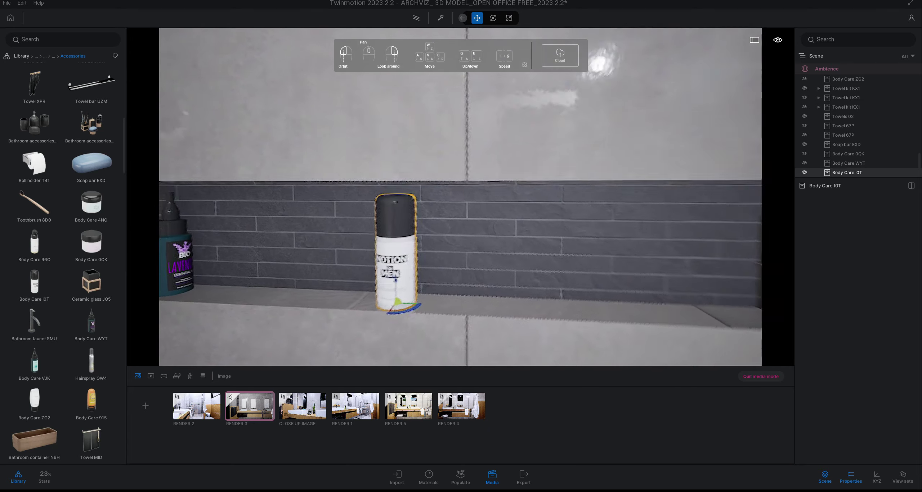
left_click_drag(262, 270, 274, 274)
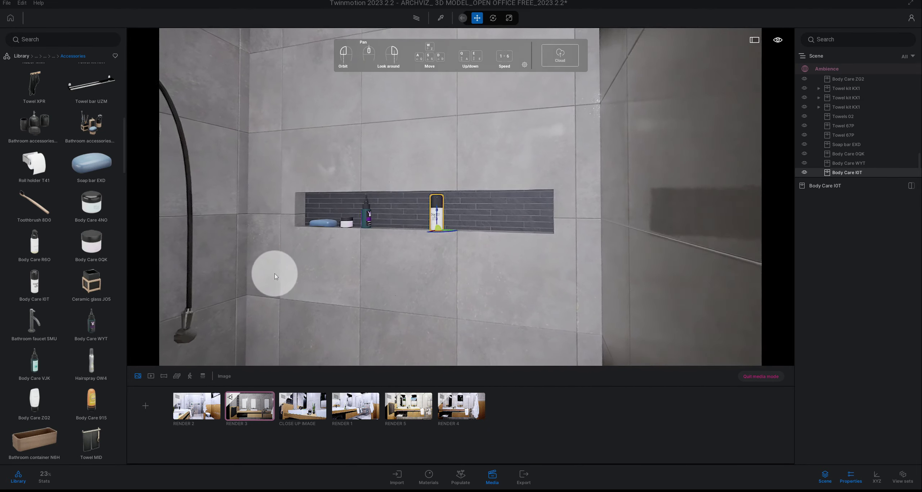
- Dolly out of the shower and fly the camera to the left vanity sink and mirror
scroll(275, 277, "down", 5)
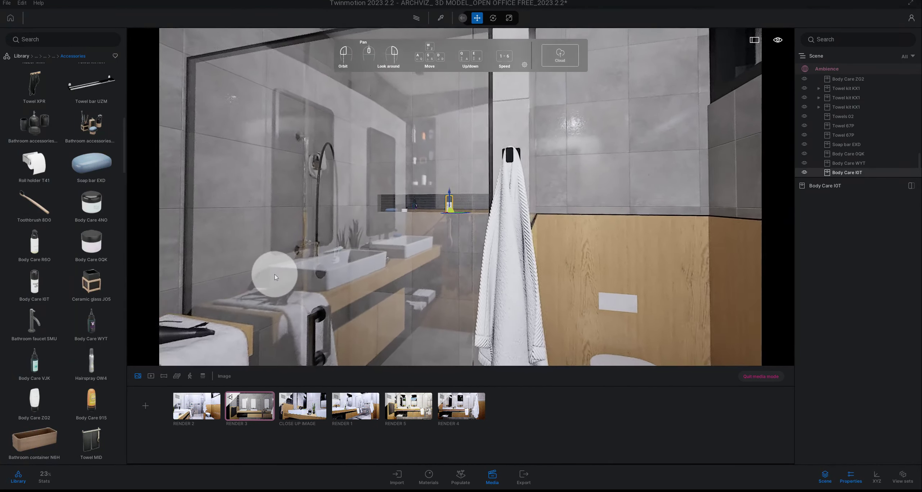
mouse_move(275, 277)
left_mouse_down()
mouse_move(281, 310)
mouse_move(270, 311)
mouse_move(367, 315)
left_mouse_up()
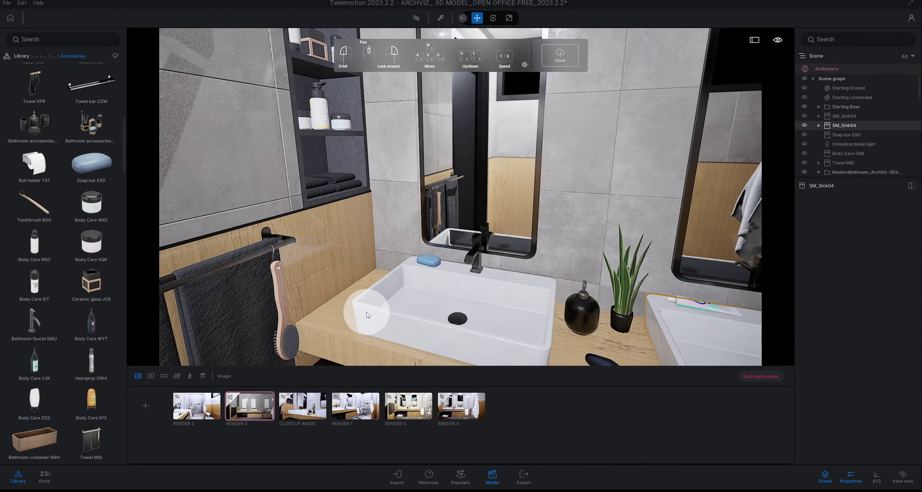
left_click_drag(367, 315, 360, 311)
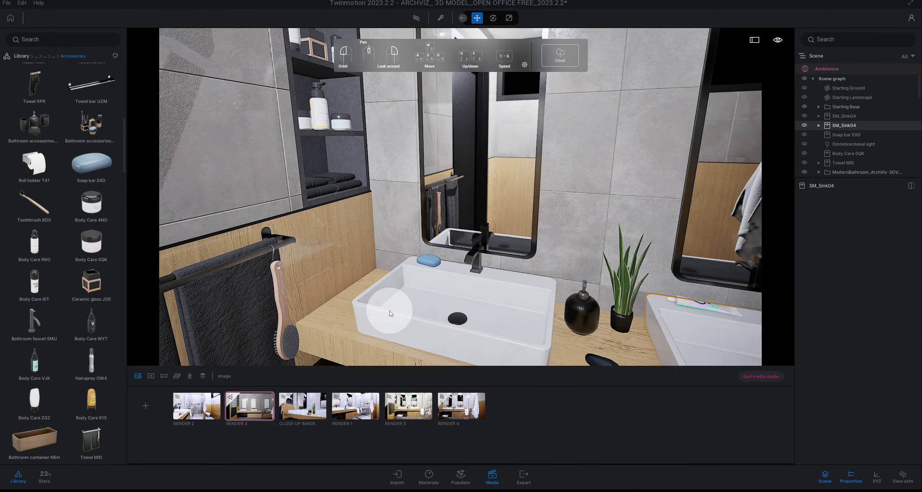
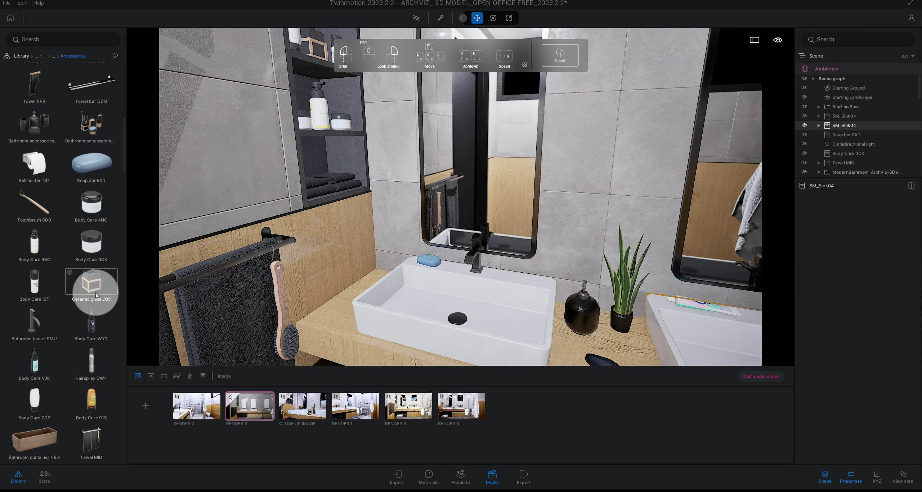
- Place the Bathroom accessories kit on the countertop and slide it toward the sink
scroll(95, 288, "up", 1)
scroll(95, 259, "up", 1)
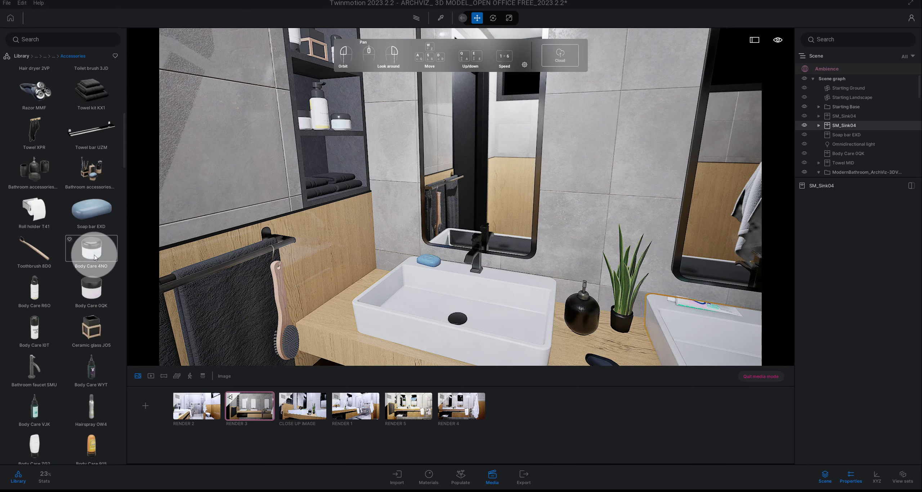
scroll(92, 255, "up", 1)
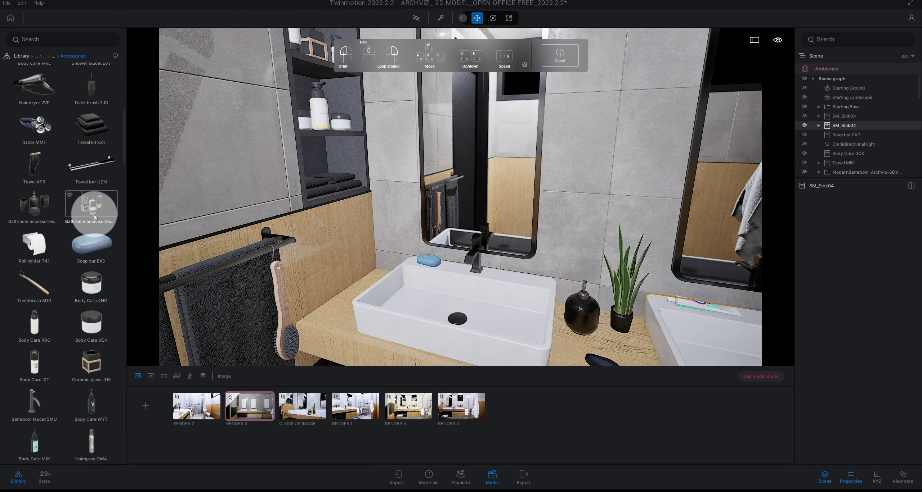
mouse_move(92, 206)
left_mouse_down()
mouse_move(341, 286)
mouse_move(372, 328)
mouse_move(354, 323)
left_mouse_up()
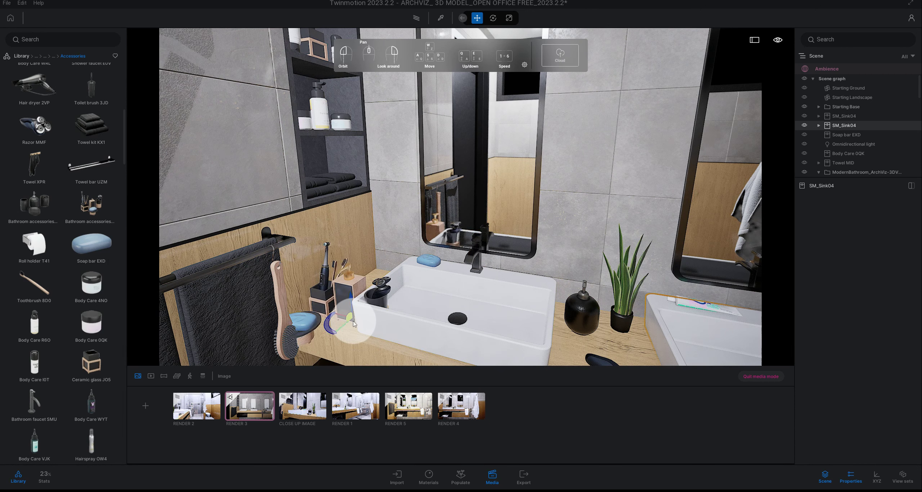
left_click_drag(354, 323, 356, 305)
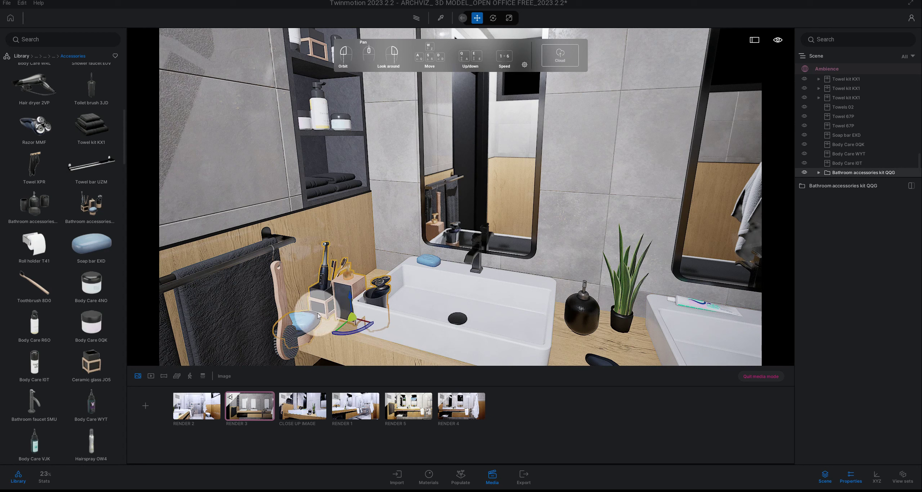
left_click_drag(353, 329, 391, 305)
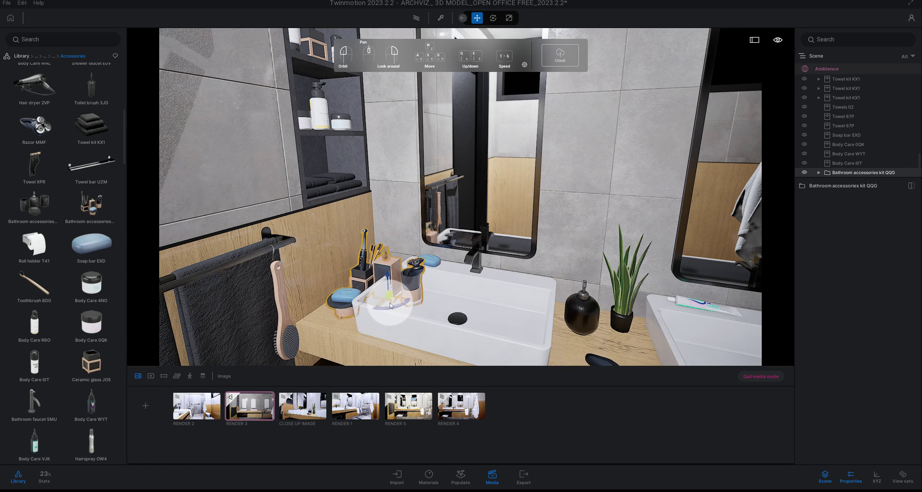
- Delete the soap dispenser and the grey razor glass from the kit
double_click(391, 271)
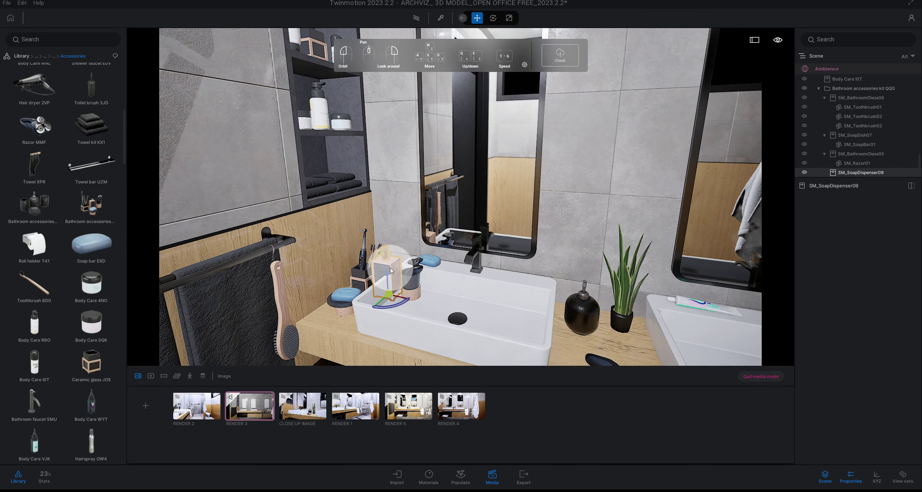
key("Delete")
left_click(409, 287)
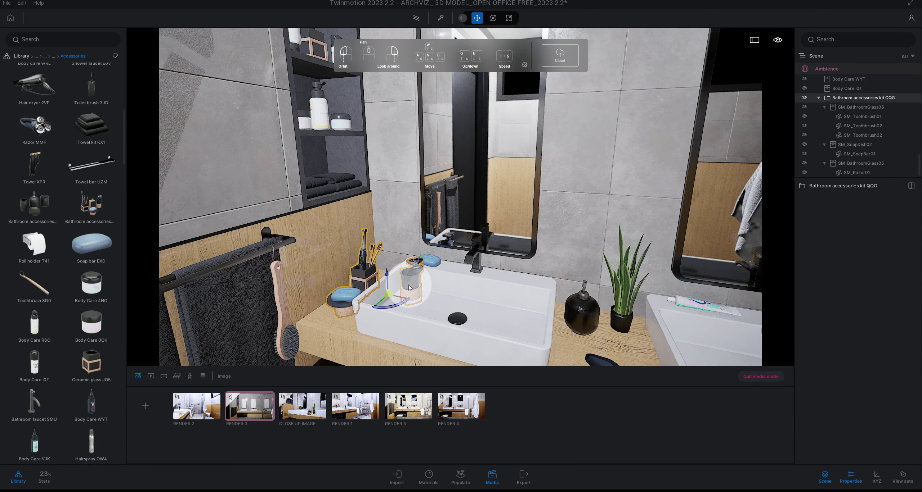
double_click(410, 287)
key("Delete")
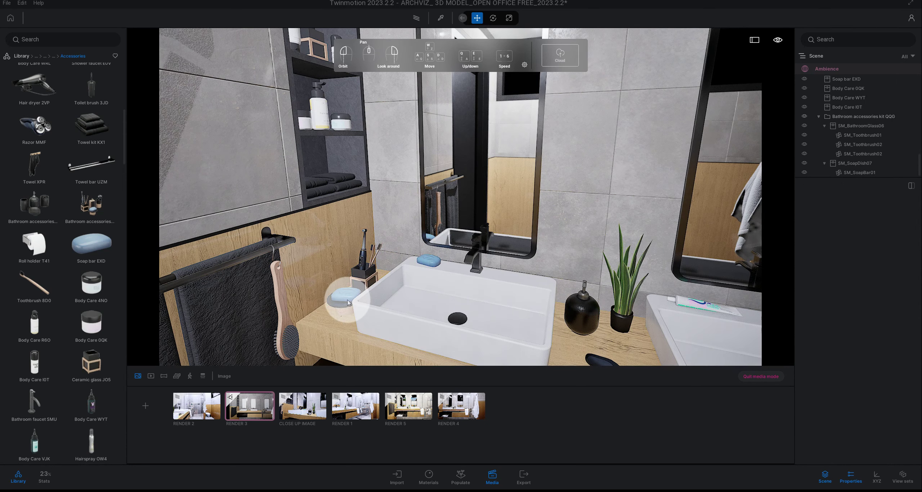
- Delete the soap bar and soap dish, leaving only the toothbrush holder
left_click(347, 303)
double_click(348, 302)
key("Delete")
left_click(346, 306)
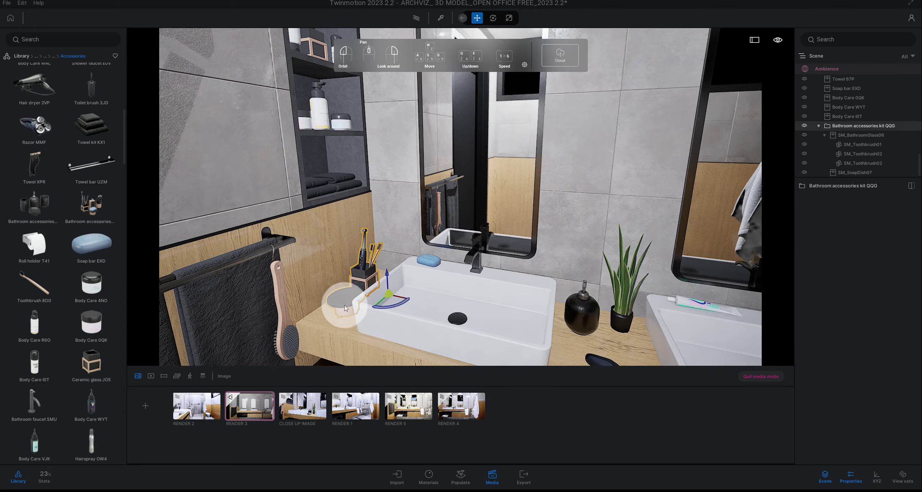
double_click(345, 308)
key("Delete")
left_click(351, 301)
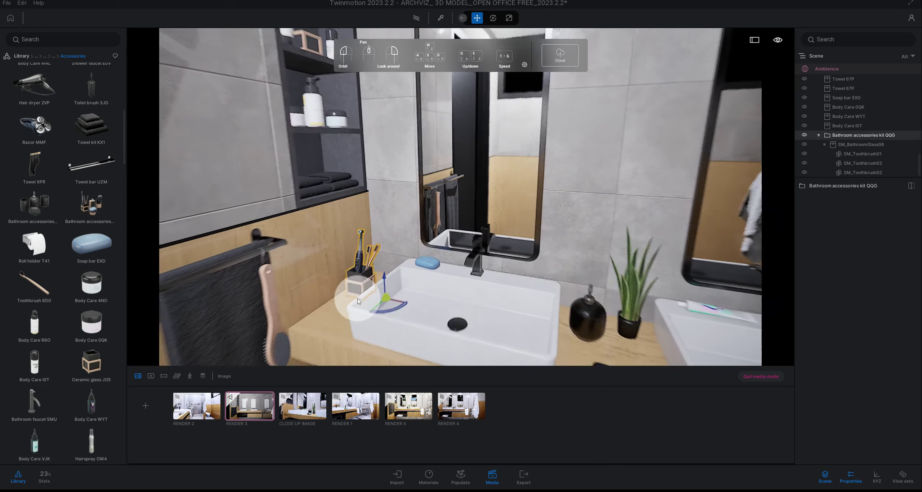
scroll(360, 300, "up", 3)
- Nudge the toothbrush holder slightly toward the sink
scroll(360, 304, "up", 3)
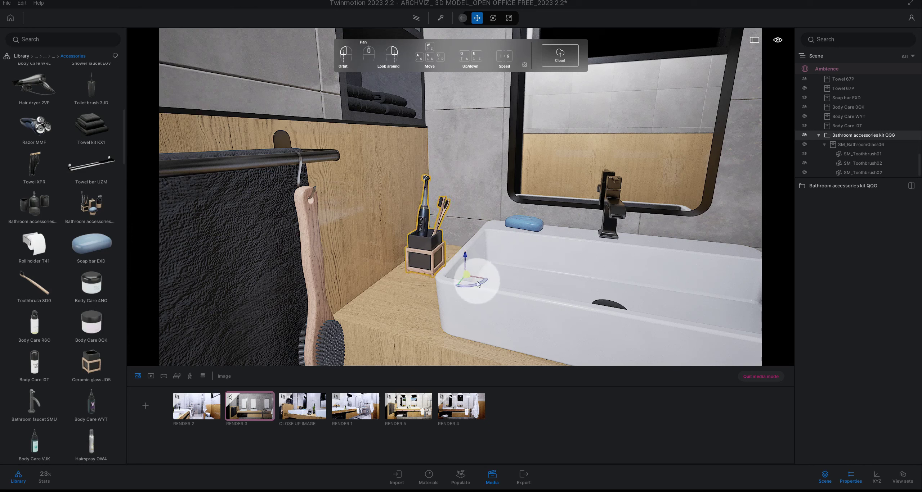
mouse_move(468, 262)
left_mouse_down()
mouse_move(484, 284)
mouse_move(487, 275)
mouse_move(469, 290)
left_mouse_up()
scroll(479, 302, "down", 3)
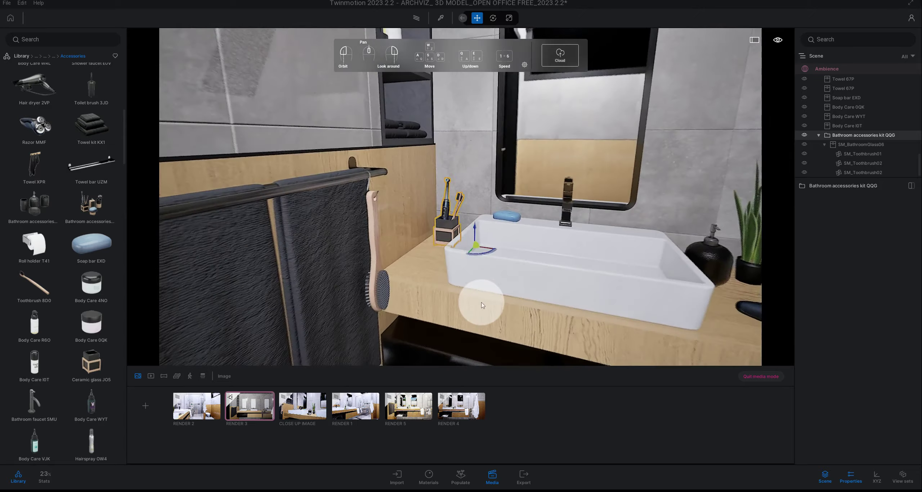
scroll(463, 299, "down", 3)
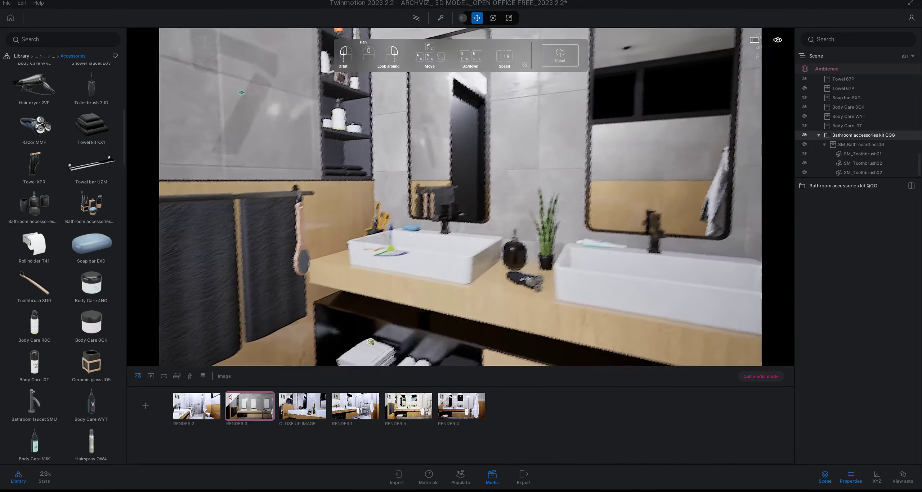
- Orbit the view past the vanity to face the toilet, and scroll the Library list
left_click_drag(456, 300, 520, 332)
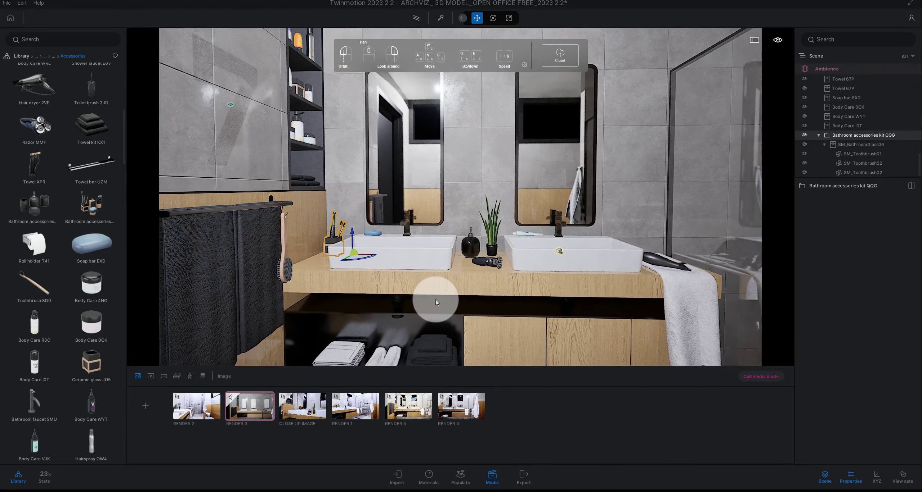
left_click_drag(435, 299, 539, 295)
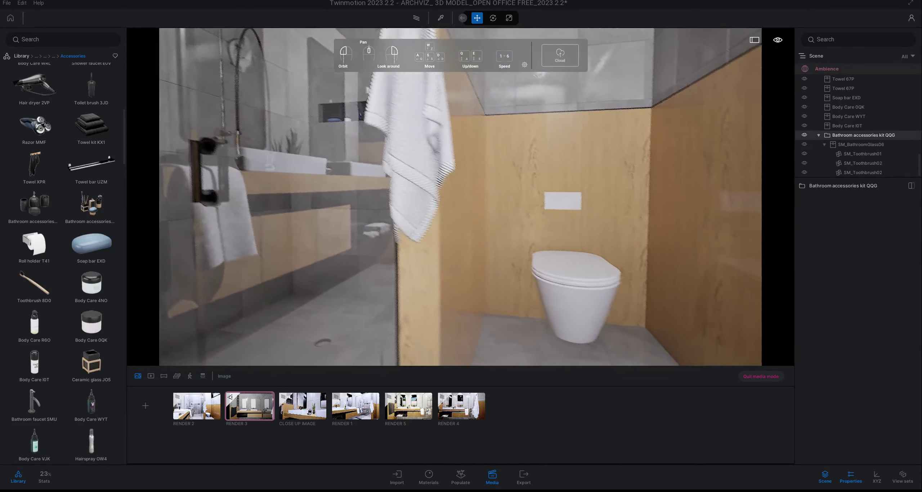
left_click_drag(539, 294, 547, 308)
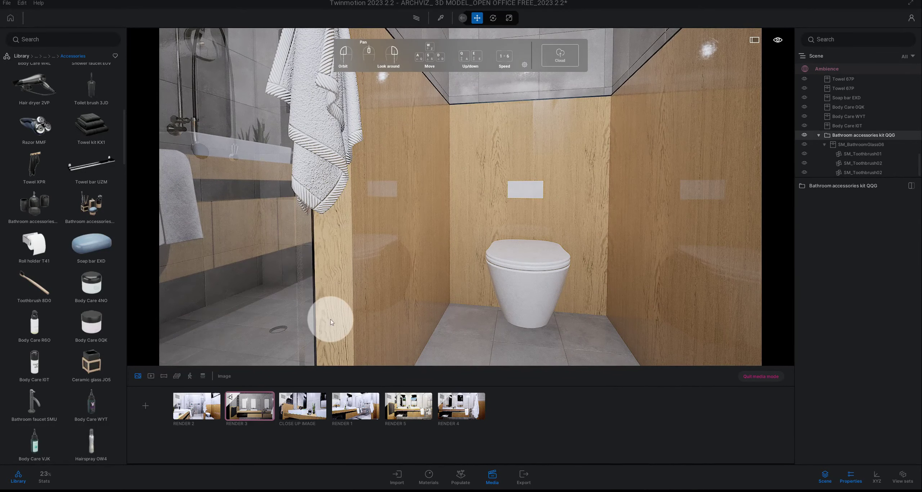
scroll(79, 291, "down", 2)
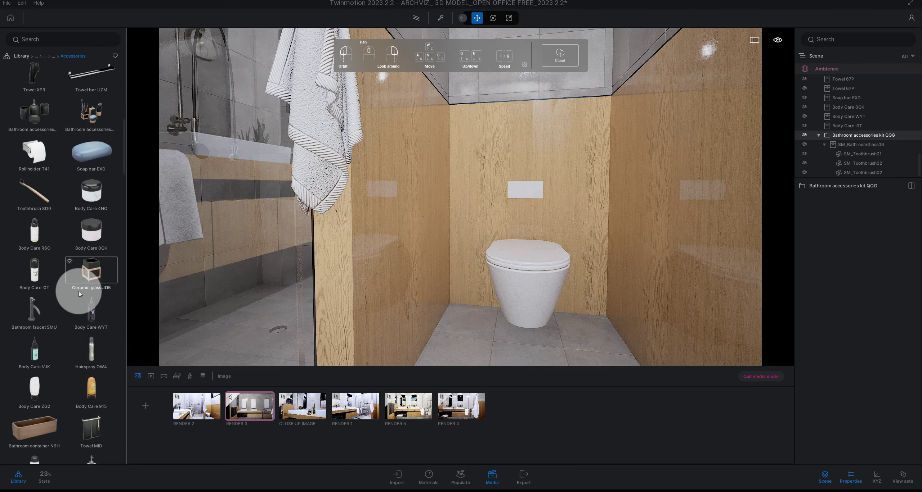
scroll(78, 291, "down", 2)
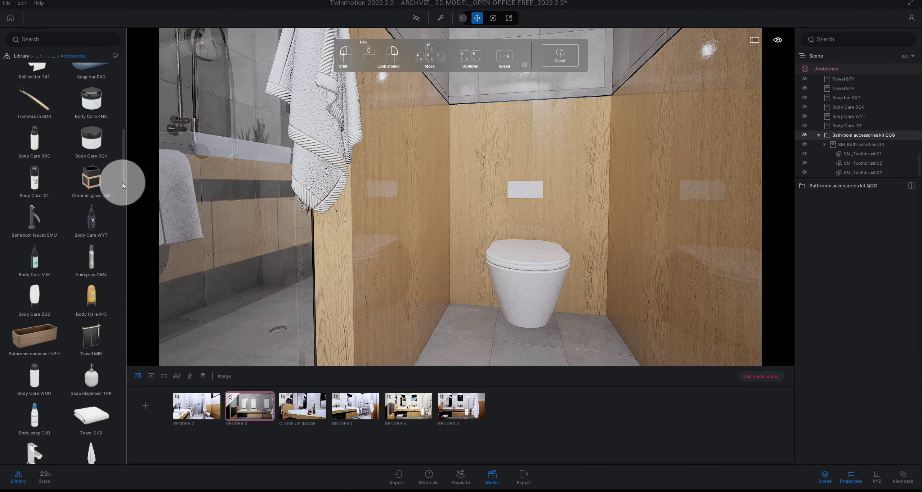
mouse_move(122, 185)
left_mouse_down()
mouse_move(120, 216)
mouse_move(118, 207)
left_mouse_up()
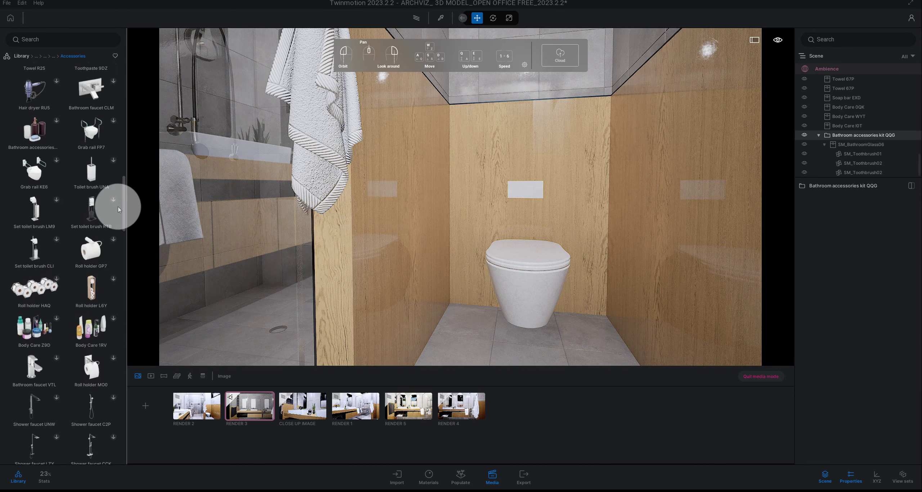
left_click_drag(118, 206, 117, 184)
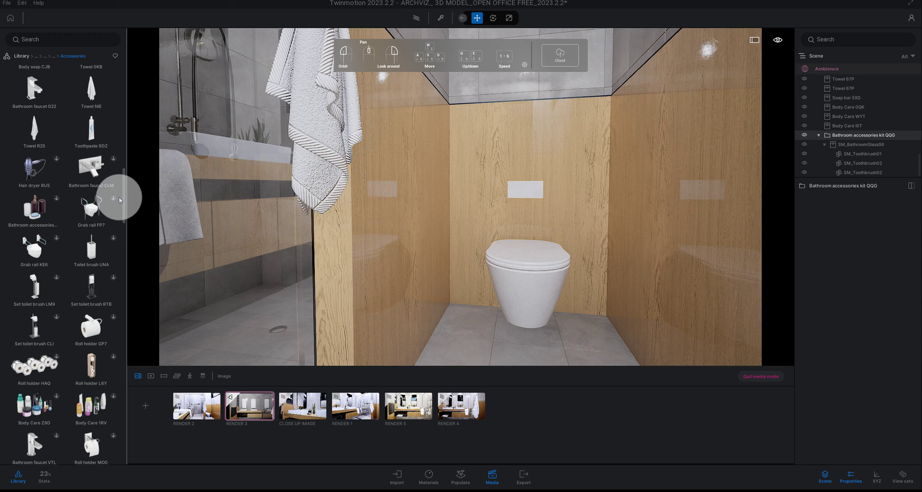
- Search the Library for 'Toilet' and place a toilet brush beside the toilet
left_click(66, 45)
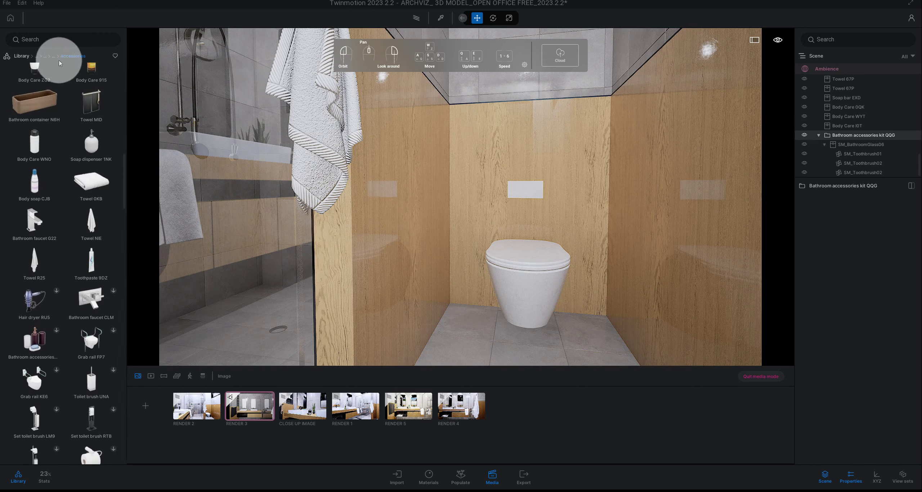
type("Toilet")
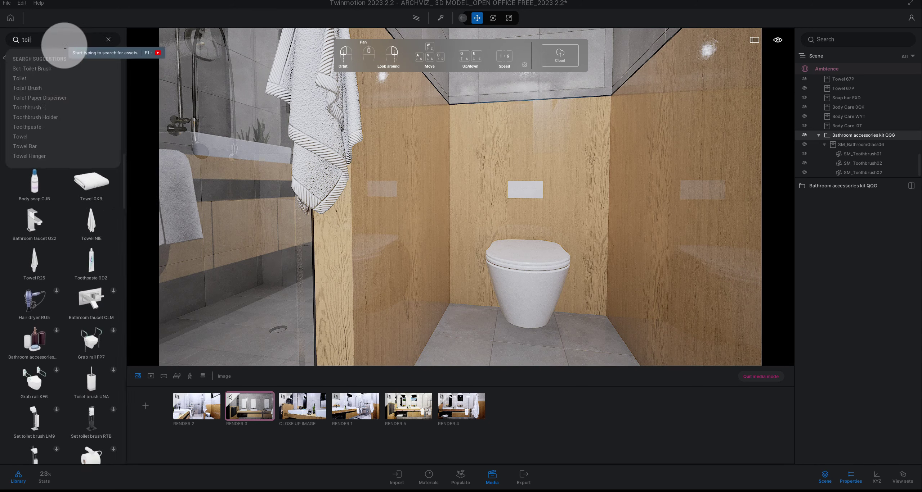
key("Return")
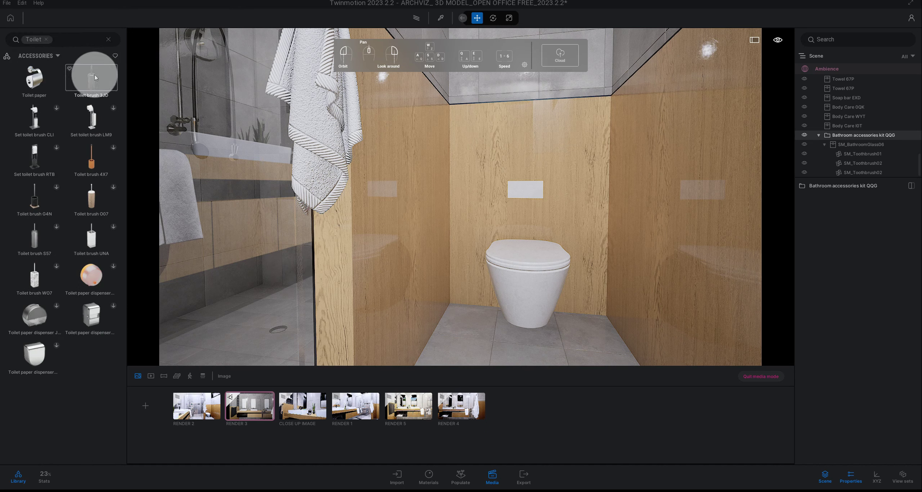
left_click_drag(91, 77, 587, 321)
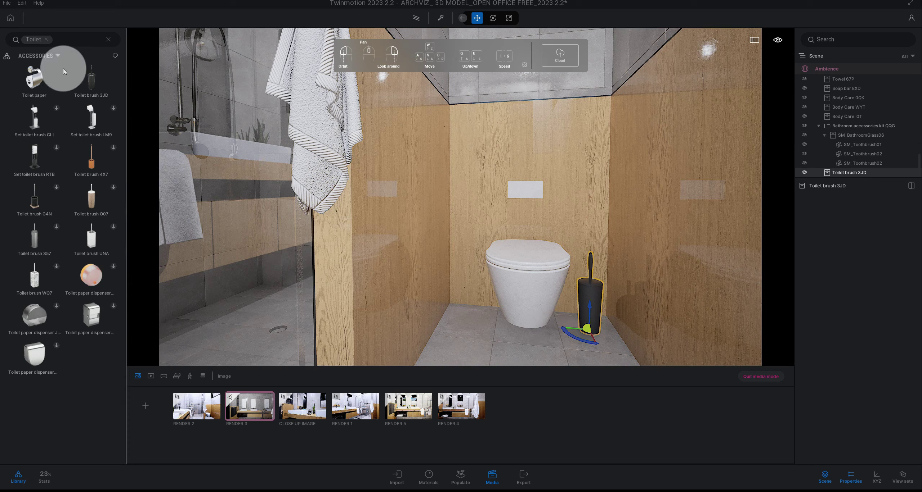
- Mount the Roll holder T41 on the wall beside the toilet, then zoom out to check it
mouse_move(34, 77)
left_click(46, 43)
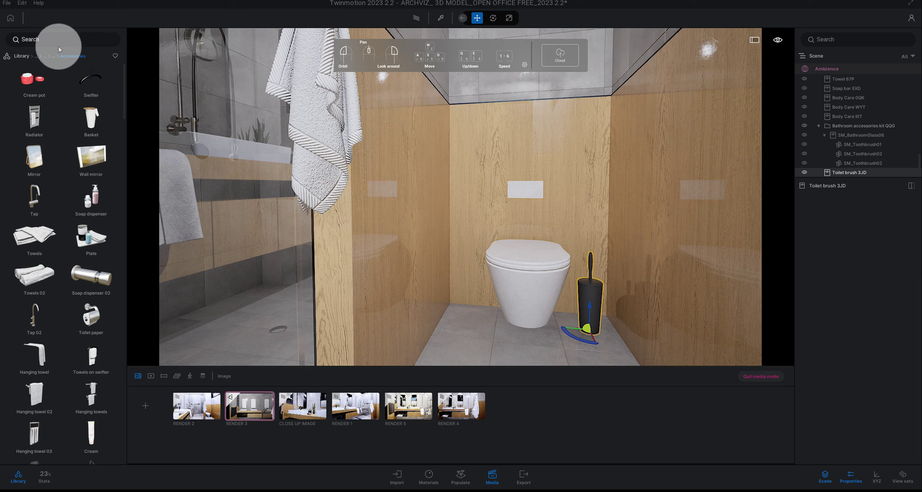
type("Tissue")
key("Return")
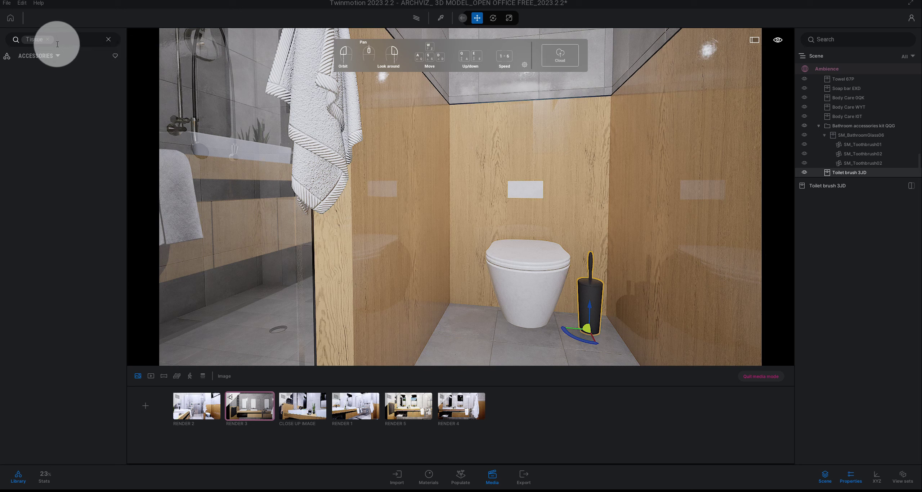
left_click(48, 39)
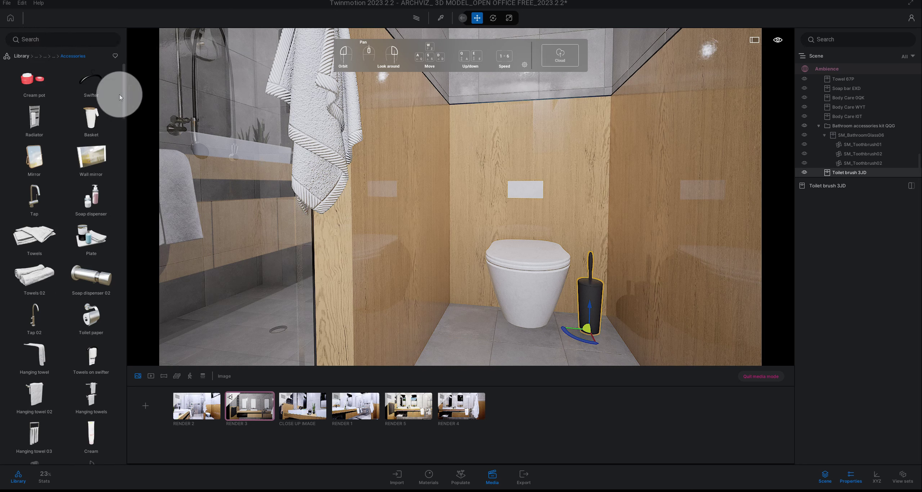
scroll(121, 103, "down", 3)
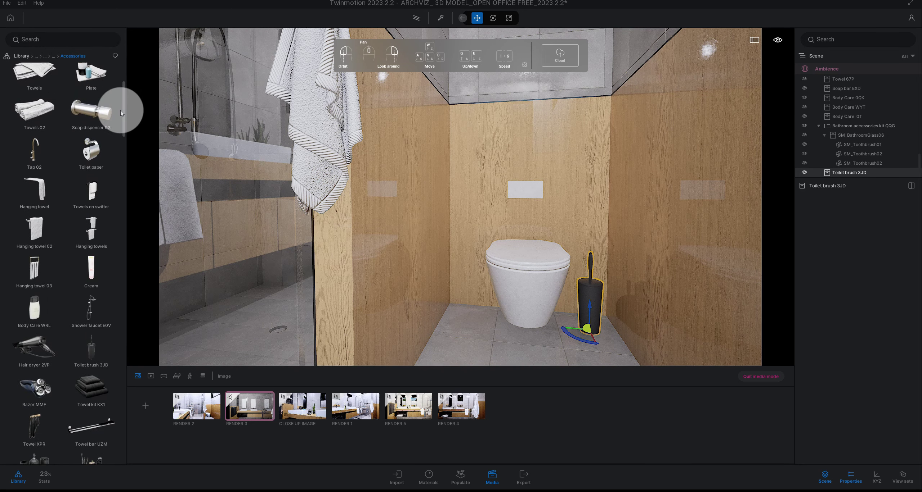
left_click_drag(120, 110, 115, 147)
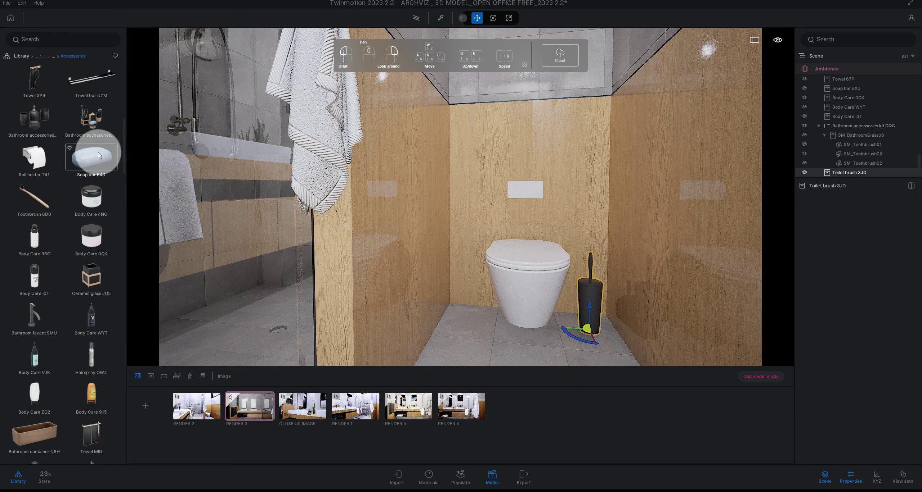
mouse_move(35, 166)
left_mouse_down()
mouse_move(420, 266)
mouse_move(409, 257)
left_mouse_up()
scroll(408, 257, "up", 5)
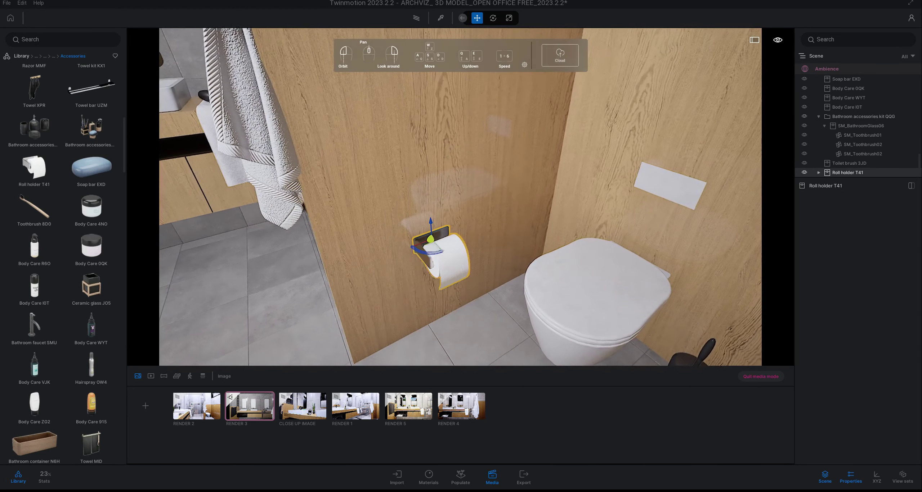
scroll(433, 230, "down", 5)
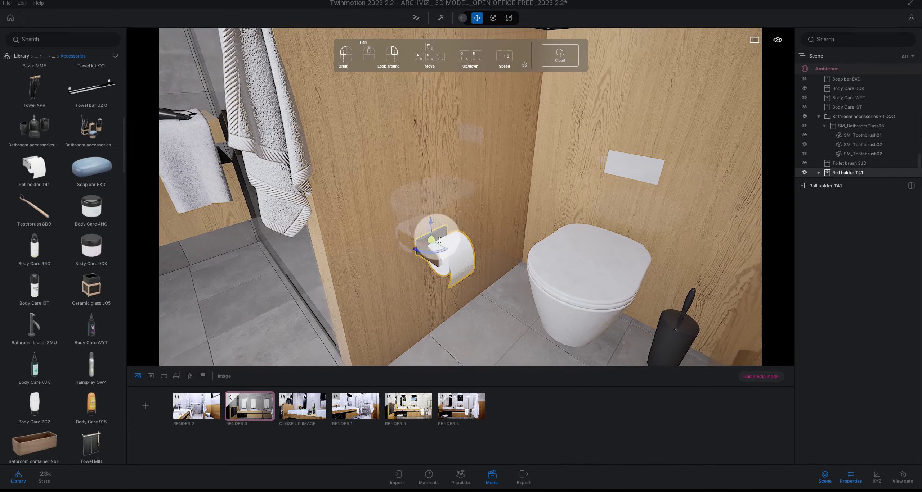
scroll(463, 248, "down", 5)
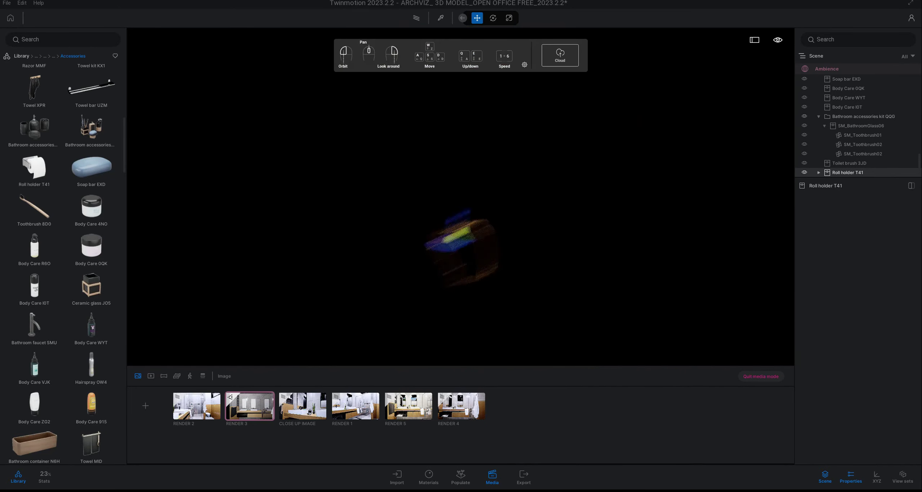
scroll(435, 247, "down", 5)
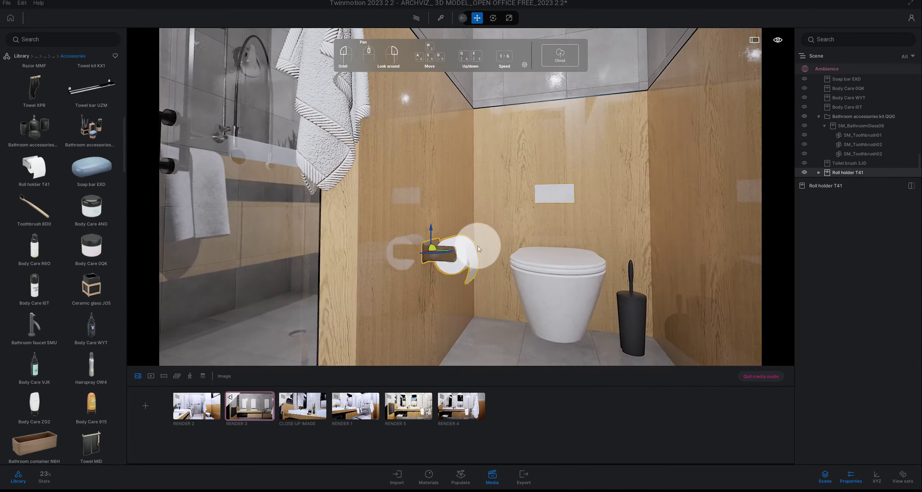
scroll(435, 248, "down", 5)
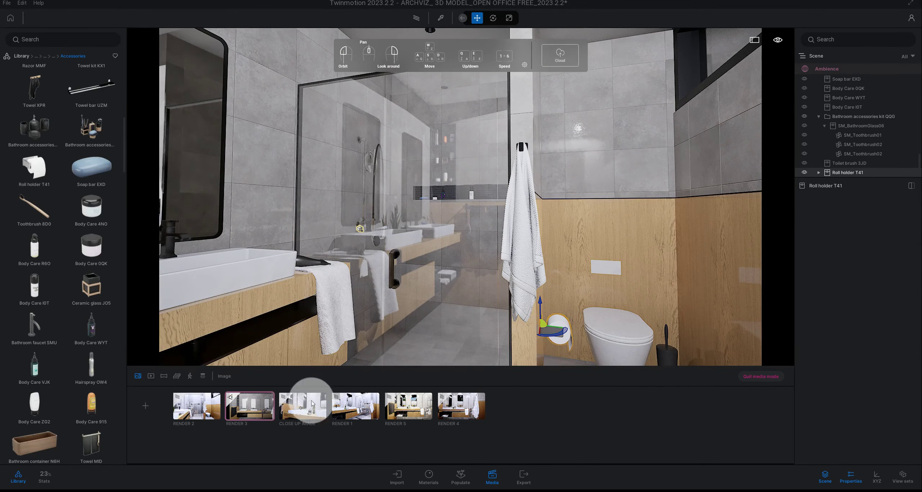
- Switch to the RENDER 3 vanity view, tilt up to the ceiling, and reset the Library to top-level categories
left_click(261, 409)
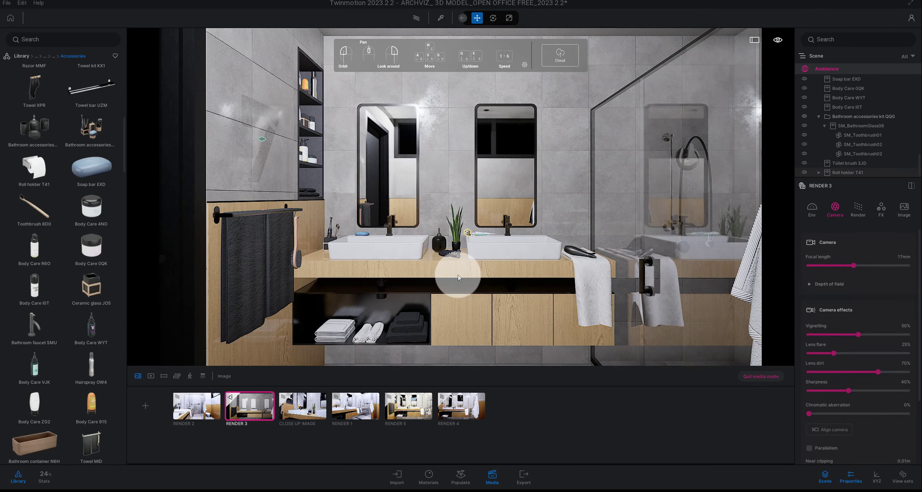
left_click_drag(463, 266, 440, 161)
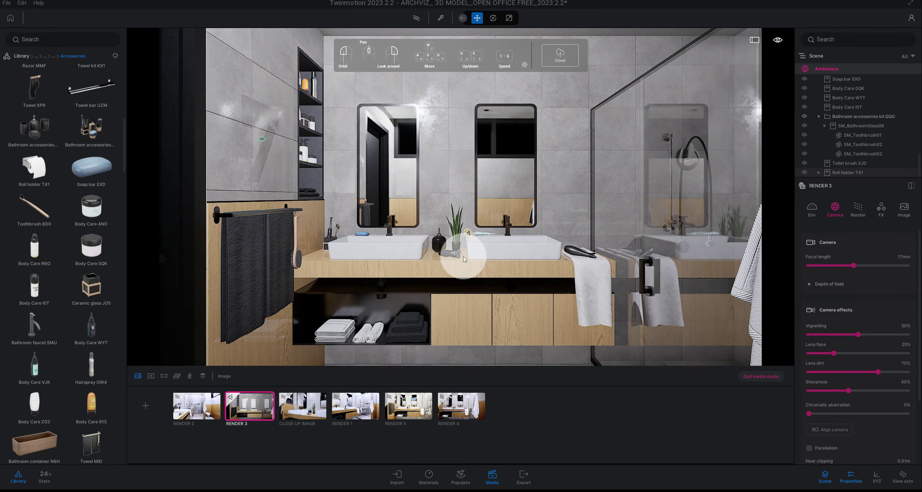
scroll(441, 161, "up", 5)
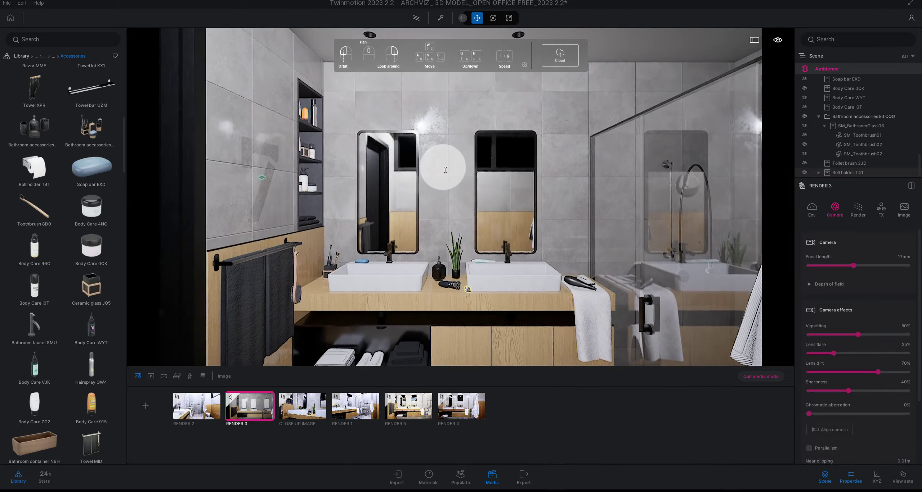
left_click_drag(441, 162, 431, 177)
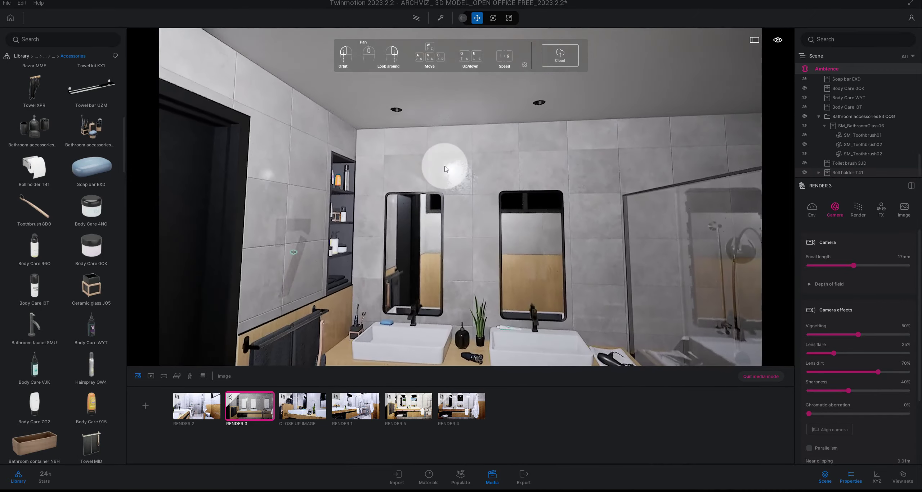
scroll(430, 178, "up", 5)
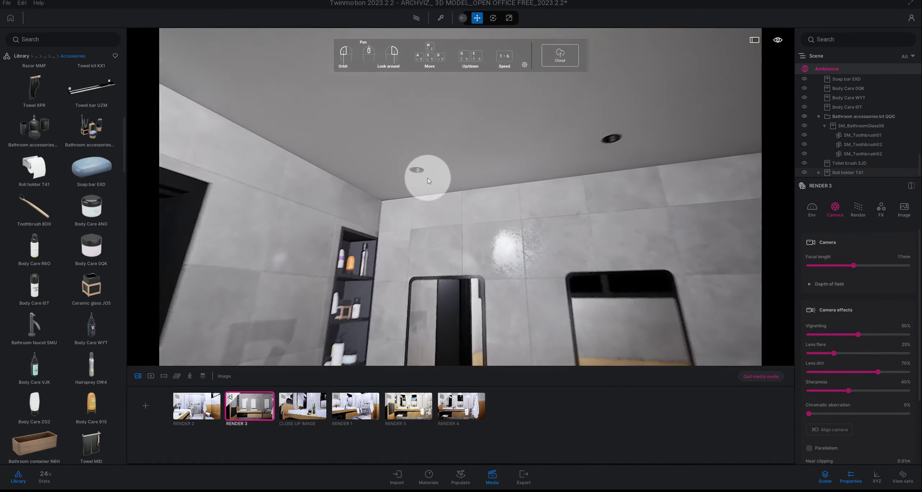
left_click(25, 60)
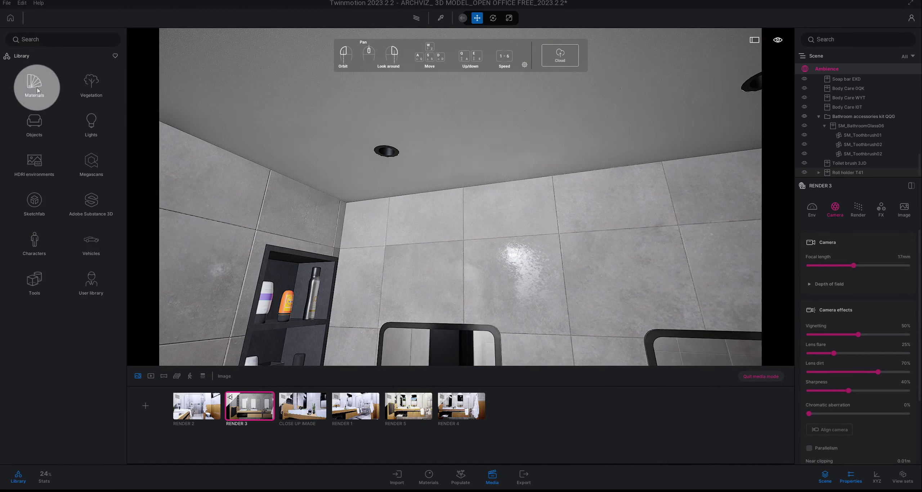
left_click(84, 127)
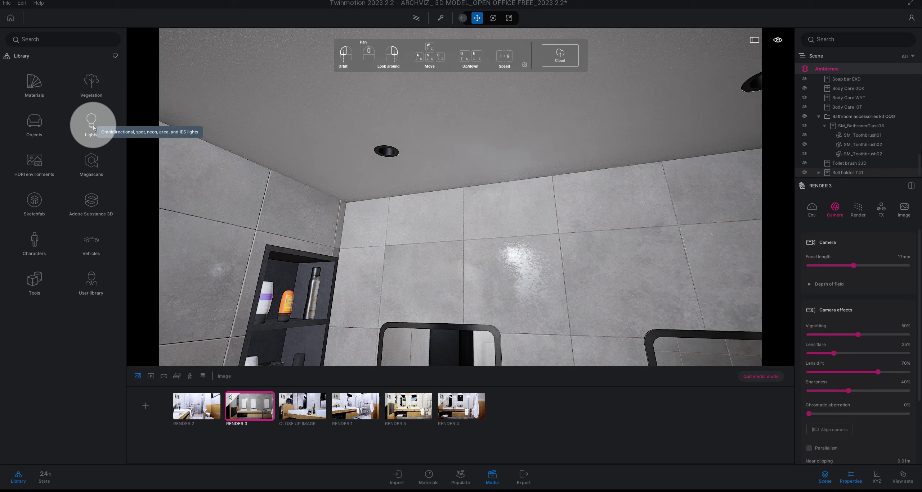
- Add a Spot light from Library > Lights into the ceiling recess above the mirrors, then deselect it
left_click(92, 124)
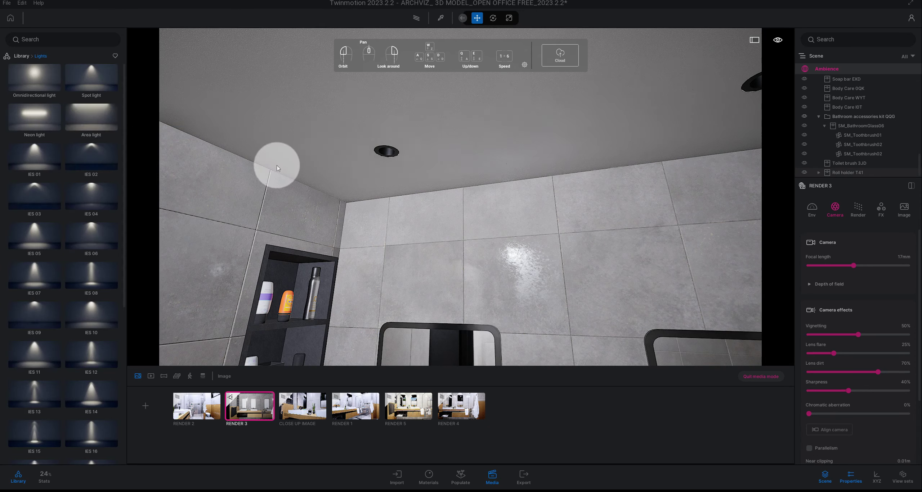
mouse_move(92, 83)
left_mouse_down()
mouse_move(389, 159)
mouse_move(373, 203)
left_mouse_up()
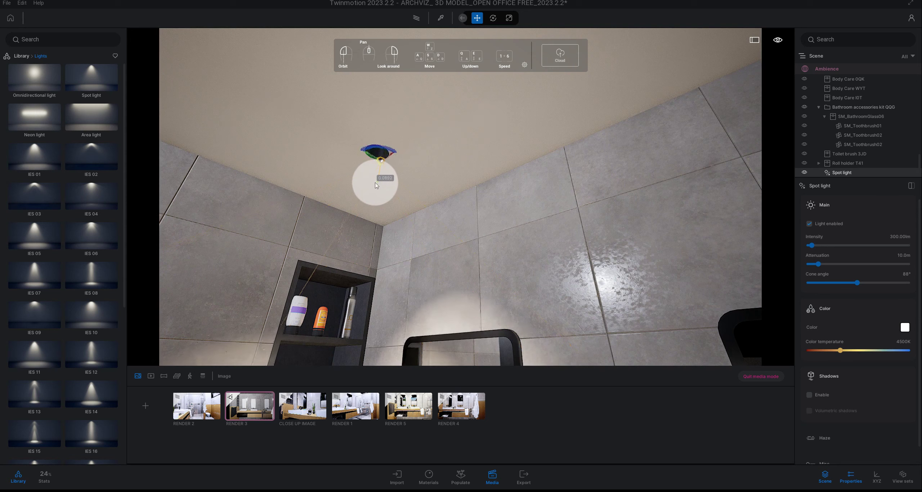
mouse_move(373, 203)
left_mouse_down()
mouse_move(396, 168)
mouse_move(397, 134)
left_mouse_up()
scroll(396, 169, "up", 3)
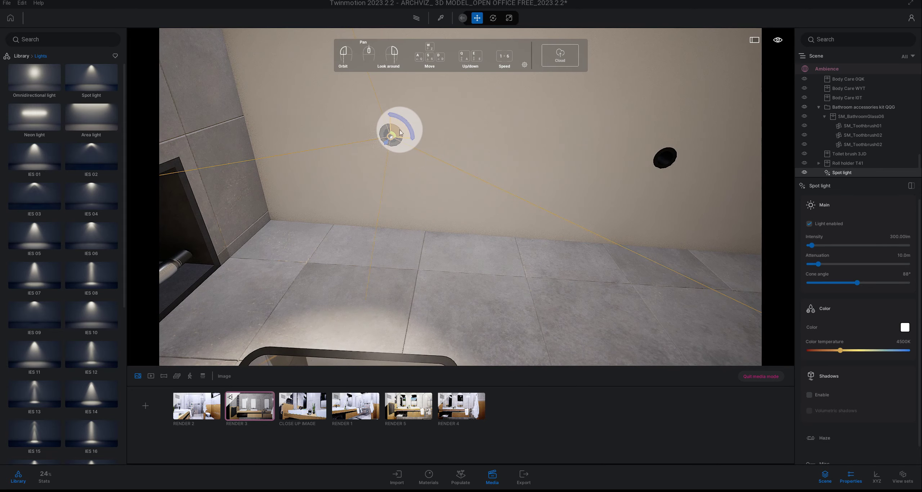
left_click_drag(425, 134, 421, 170)
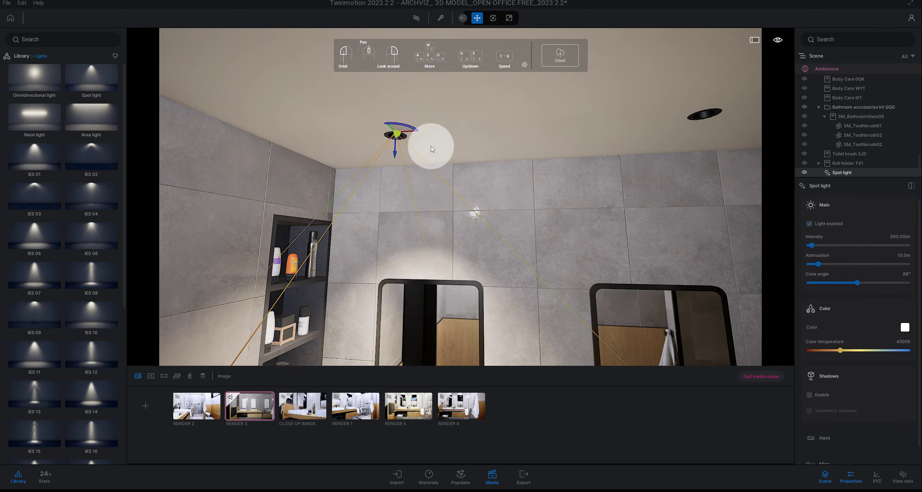
left_click_drag(430, 146, 374, 144)
left_click(234, 44)
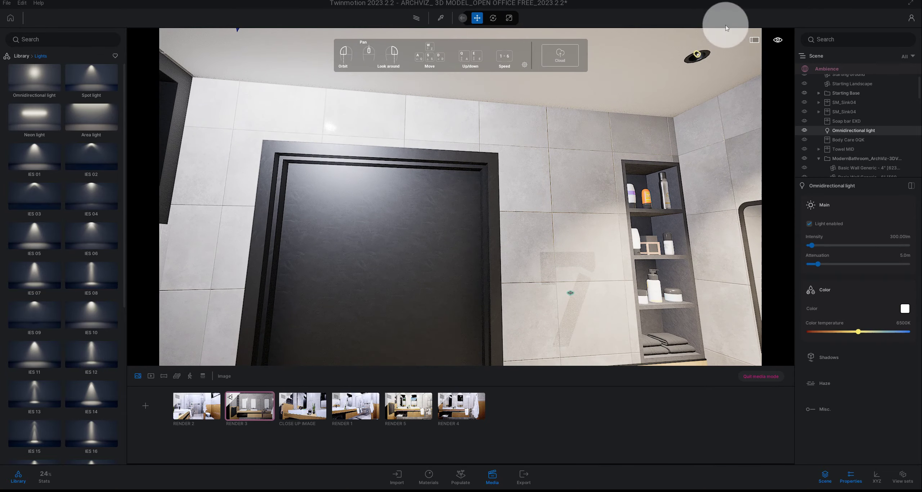
left_click(698, 57)
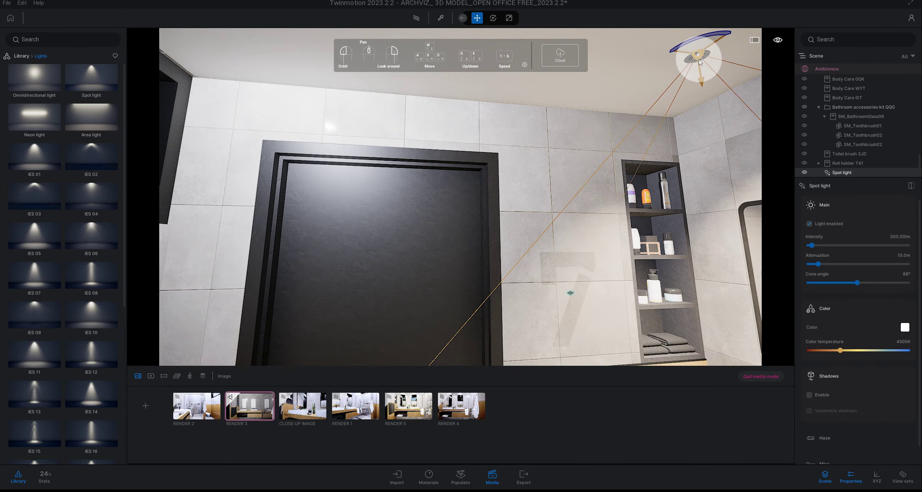
left_click_drag(545, 117, 432, 122)
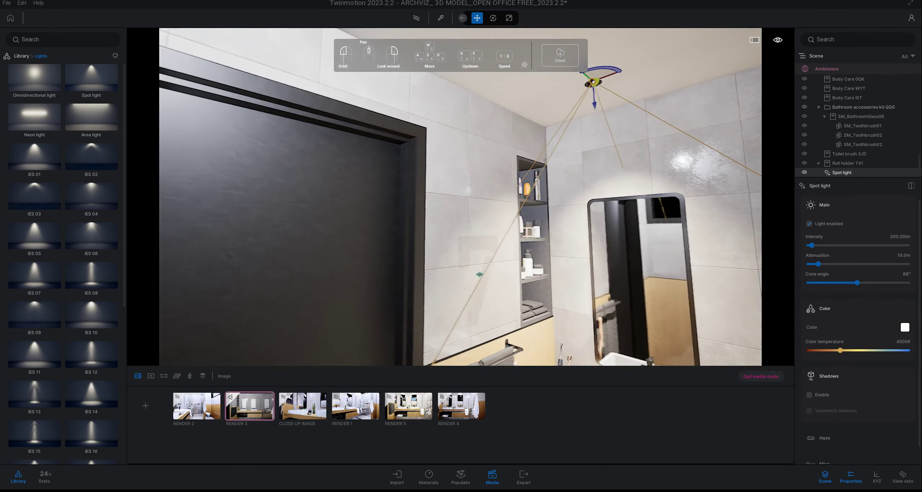
left_click(563, 116)
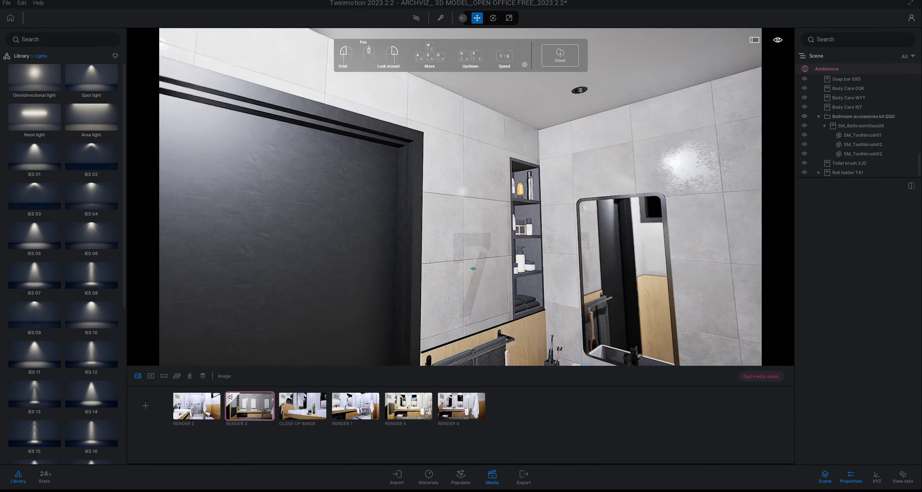
- Add an omnidirectional light near the ceiling and slide it right along the ceiling
left_click_drag(520, 111, 472, 116)
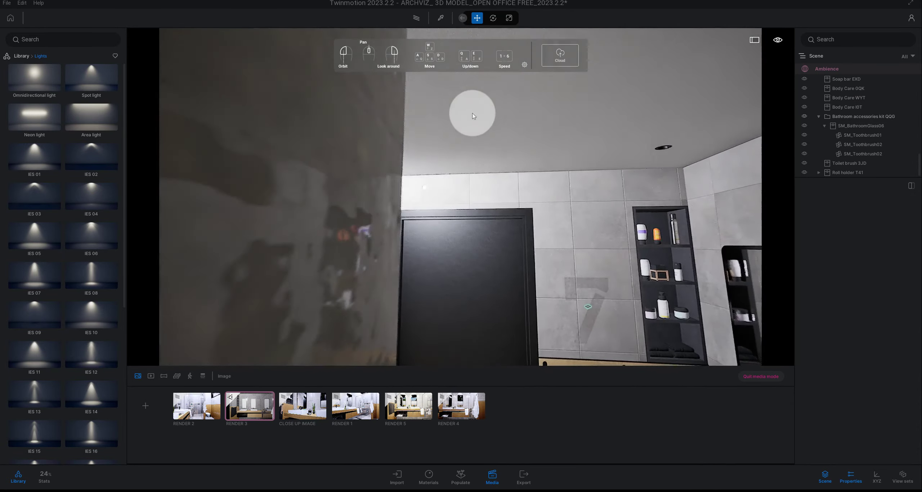
left_click_drag(473, 116, 371, 158)
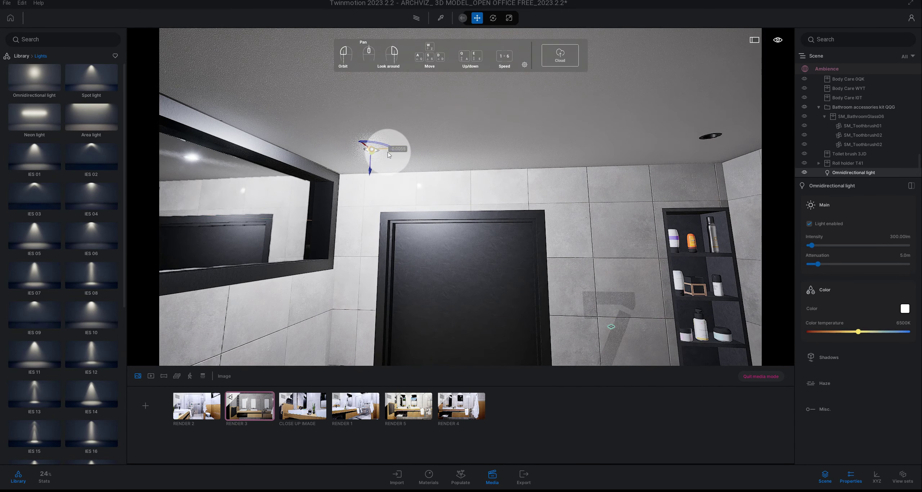
mouse_move(393, 149)
left_mouse_down()
mouse_move(706, 134)
mouse_move(677, 137)
mouse_move(587, 89)
mouse_move(594, 85)
left_mouse_up()
scroll(660, 89, "up", 5)
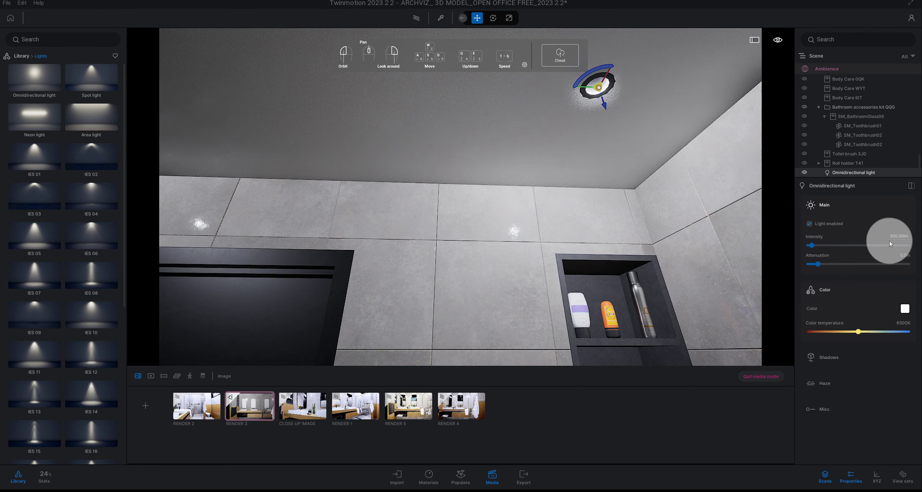
left_click_drag(720, 206, 441, 169)
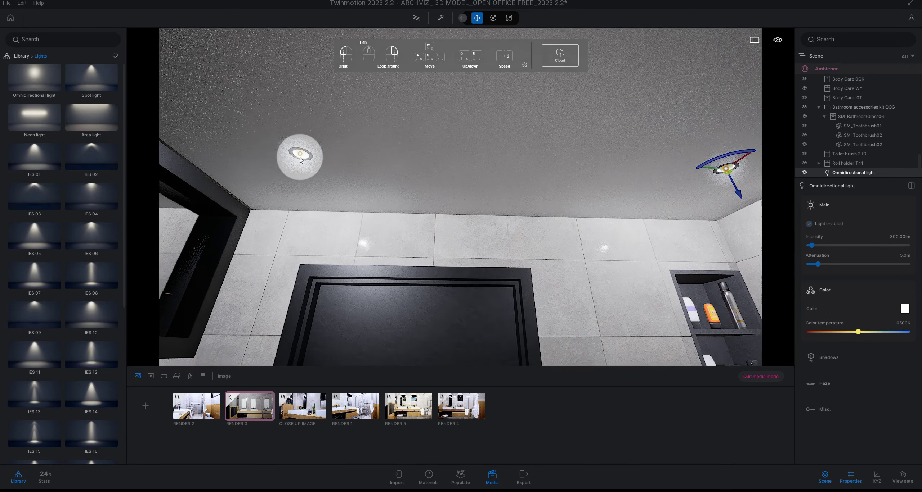
- Select the left ceiling light and orbit up toward the next ceiling light
left_click(299, 153)
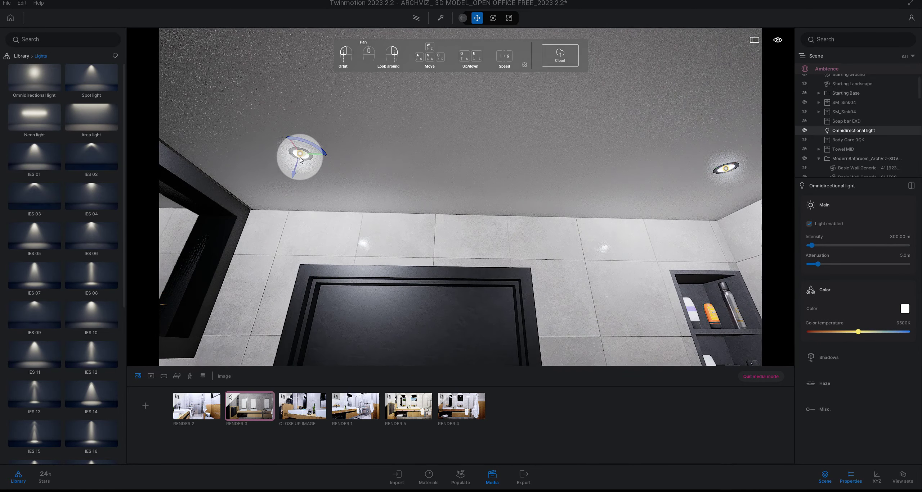
left_click_drag(466, 174, 478, 177)
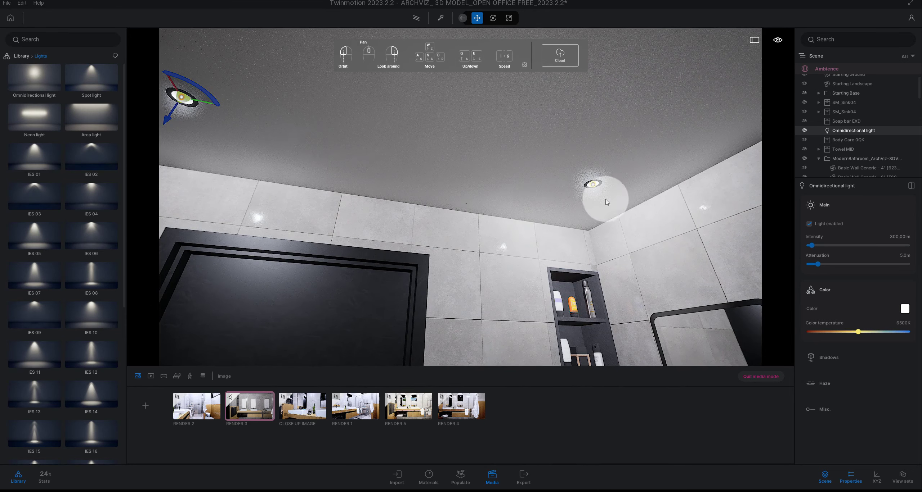
left_click_drag(646, 243, 633, 248)
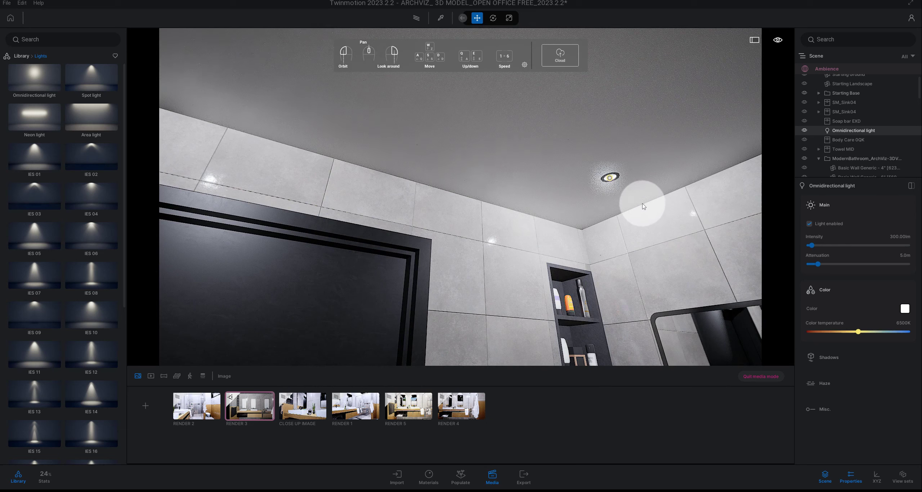
mouse_move(639, 202)
left_mouse_down()
mouse_move(648, 201)
mouse_move(637, 206)
left_mouse_up()
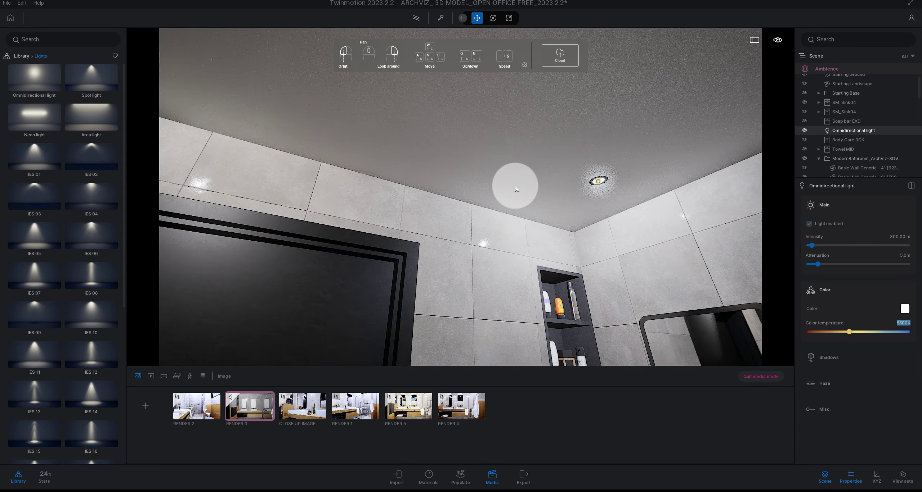
right_click_drag(510, 181, 341, 142)
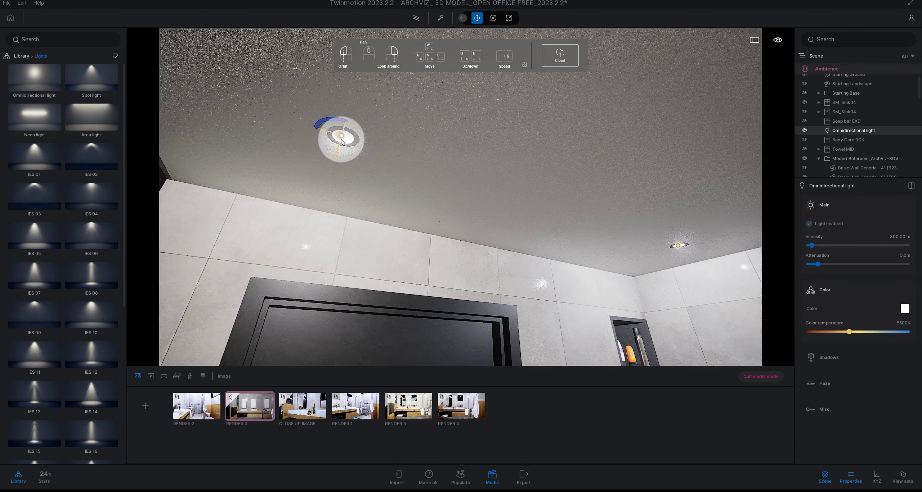
- Set the next ceiling omni light to 5500K and add the left ceiling light to the selection
left_click(680, 251)
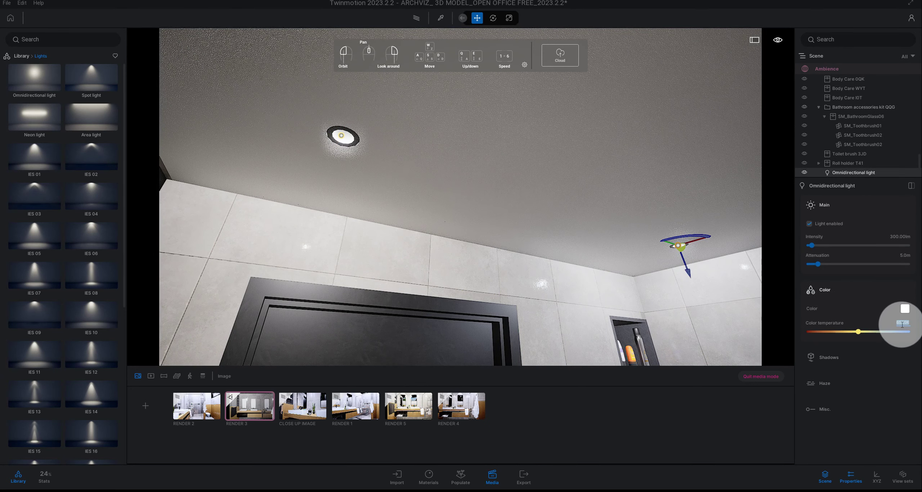
key("Return")
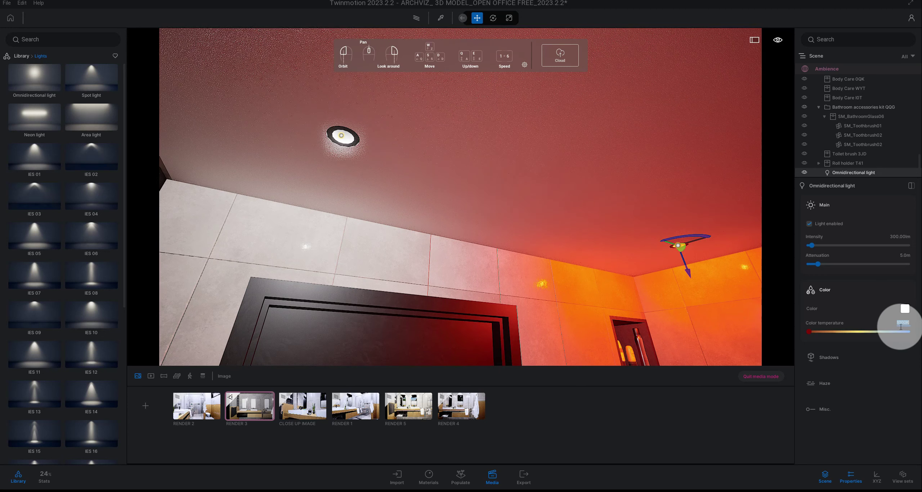
type("0")
key("Return")
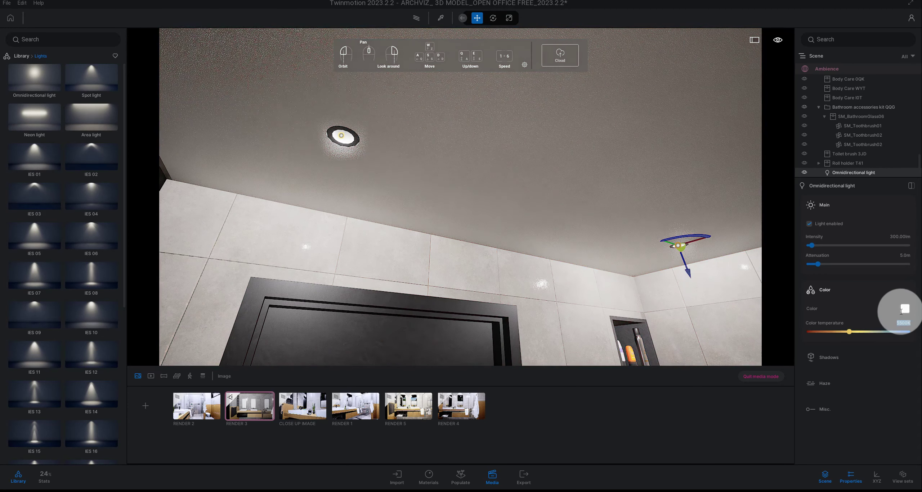
key("d")
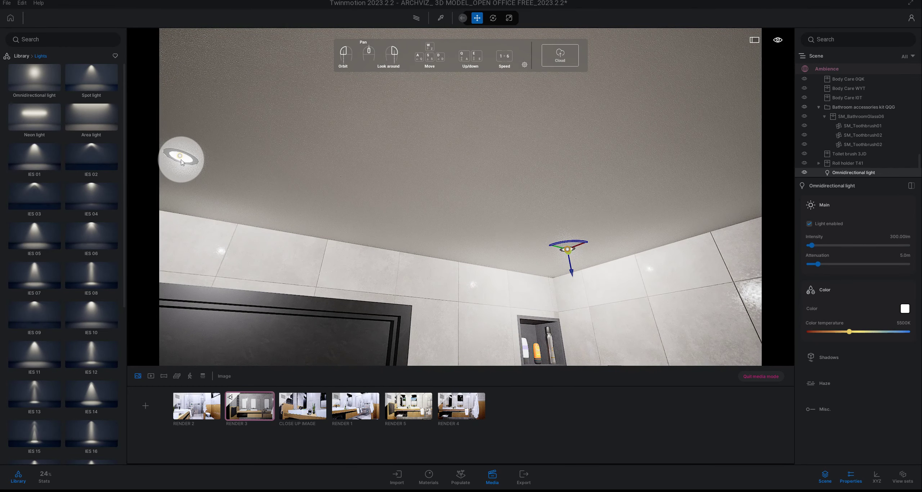
left_click(181, 161, "ctrl")
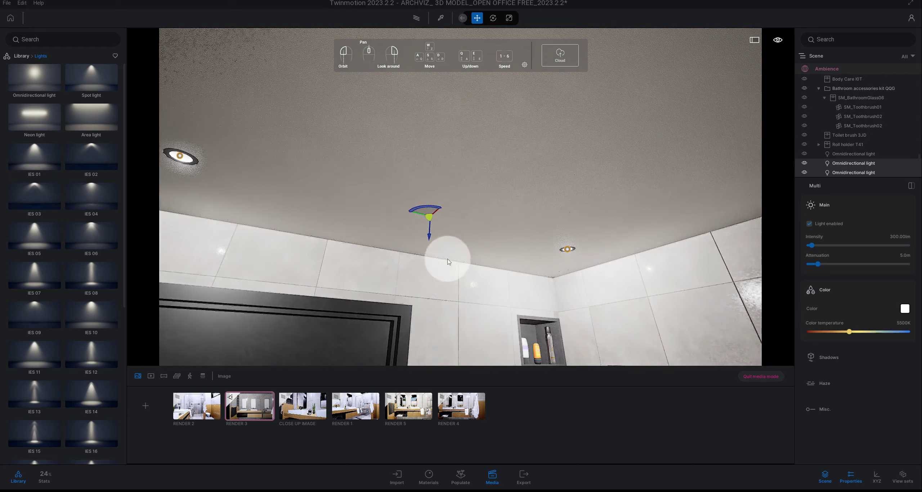
- Move the selected omni lights up and right along the ceiling toward the shower corner
scroll(418, 222, "down", 3)
scroll(418, 222, "down", 2)
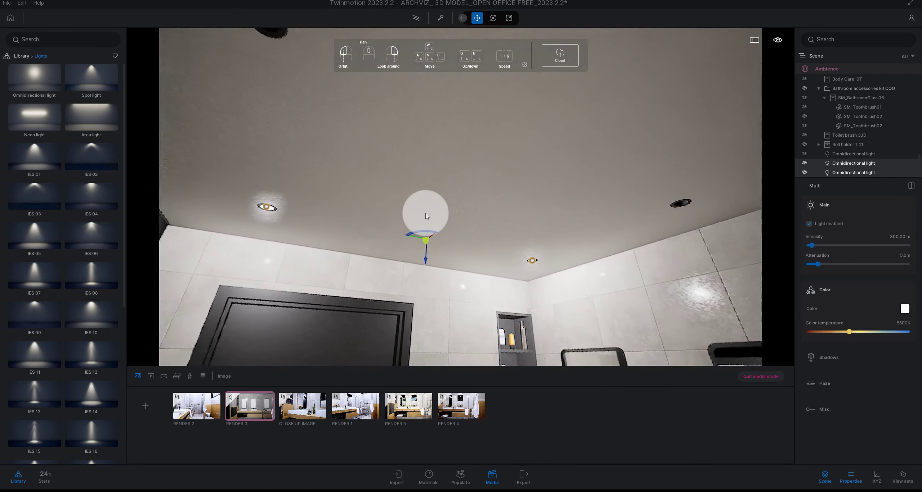
mouse_move(434, 239)
left_mouse_down()
mouse_move(569, 170)
mouse_move(579, 146)
mouse_move(570, 171)
left_mouse_up()
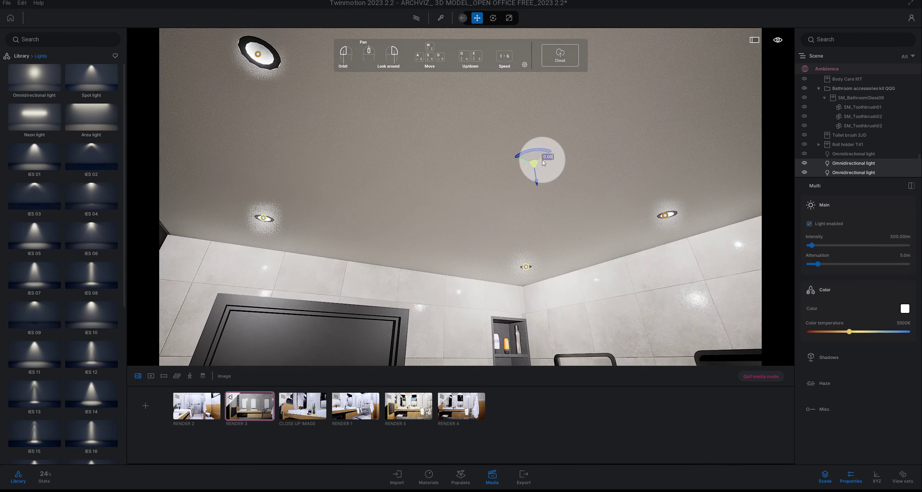
mouse_move(523, 180)
left_mouse_down()
mouse_move(561, 177)
mouse_move(489, 206)
mouse_move(569, 212)
left_mouse_up()
- Move the upper-left ceiling light onto the centre ceiling fixture
left_click(283, 123)
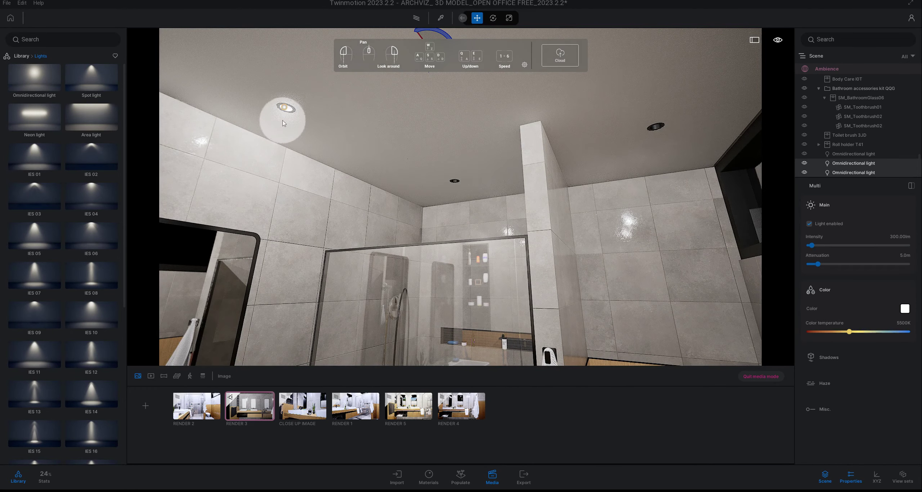
left_click(284, 110)
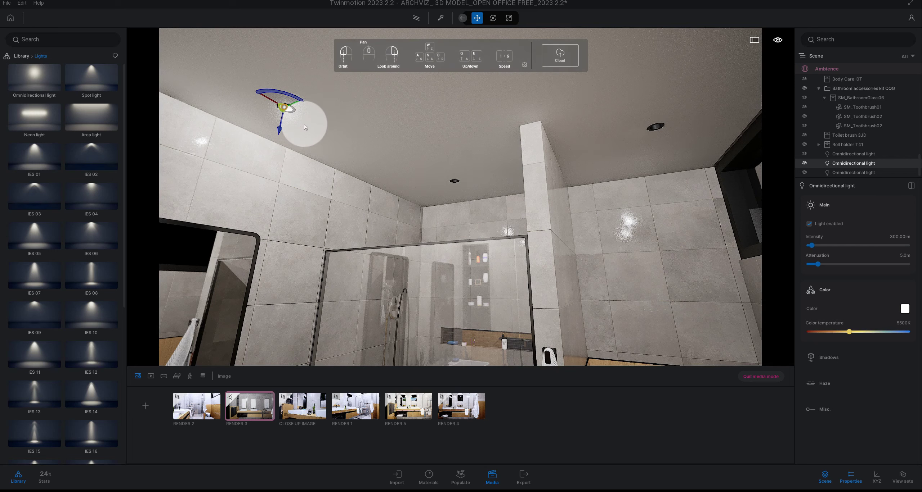
left_click(274, 103)
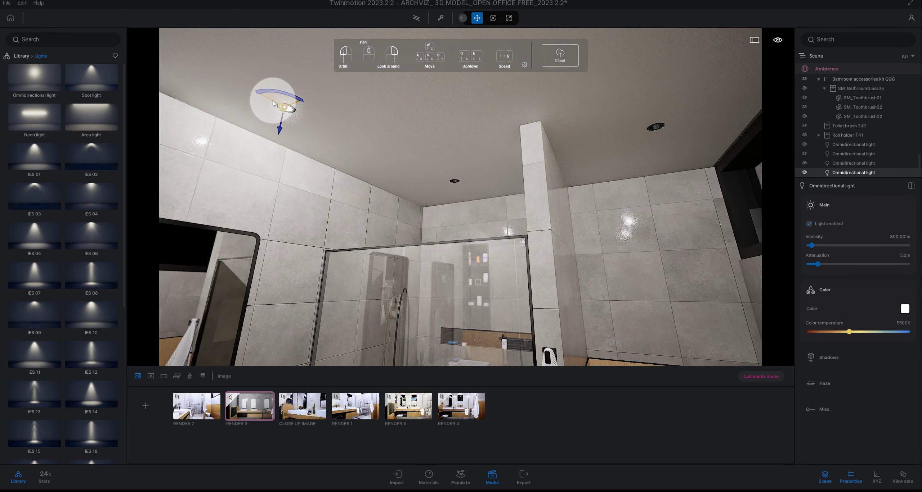
left_click_drag(273, 105, 441, 195)
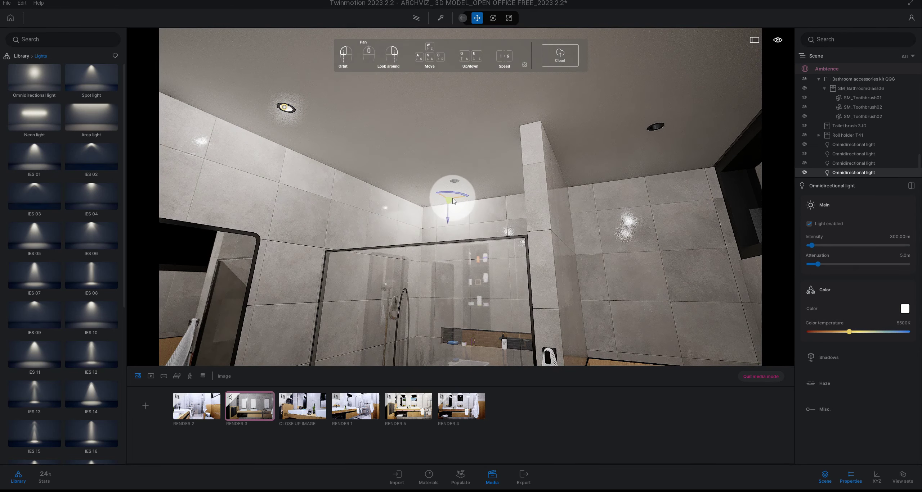
mouse_move(442, 194)
left_mouse_down()
mouse_move(470, 202)
mouse_move(433, 165)
mouse_move(429, 100)
mouse_move(434, 113)
left_mouse_up()
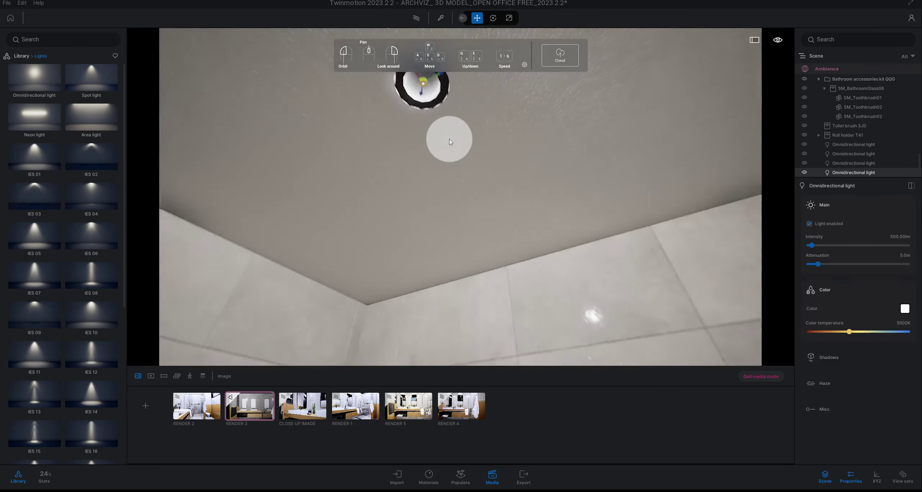
scroll(446, 139, "down", 5)
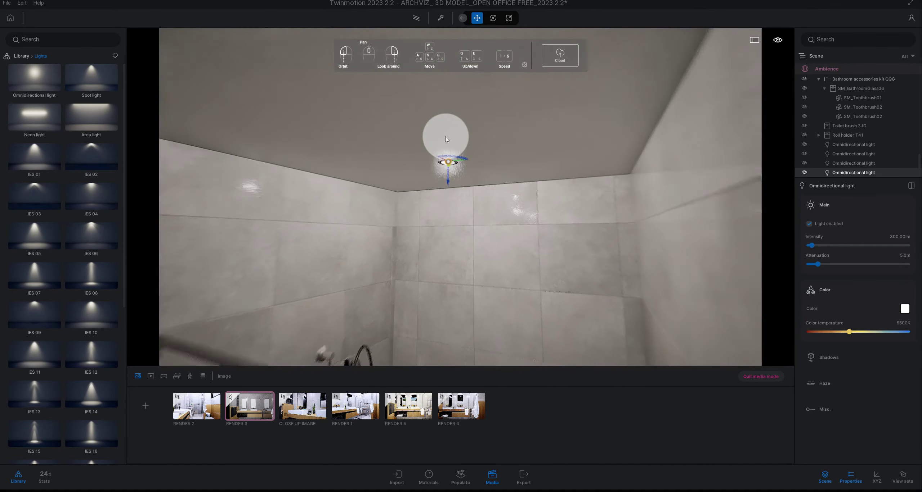
scroll(505, 149, "down", 5)
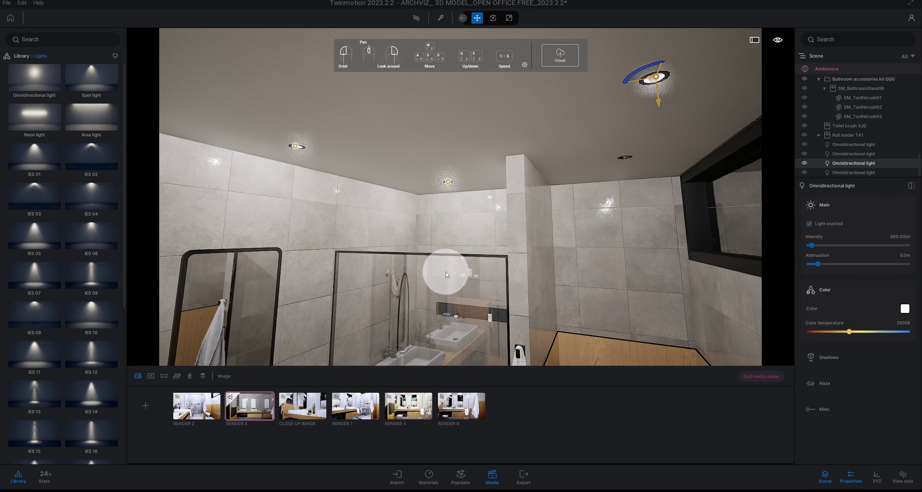
- Place a light on the ceiling fixture by the tiled pillar and centre it there
left_click_drag(660, 74, 630, 185)
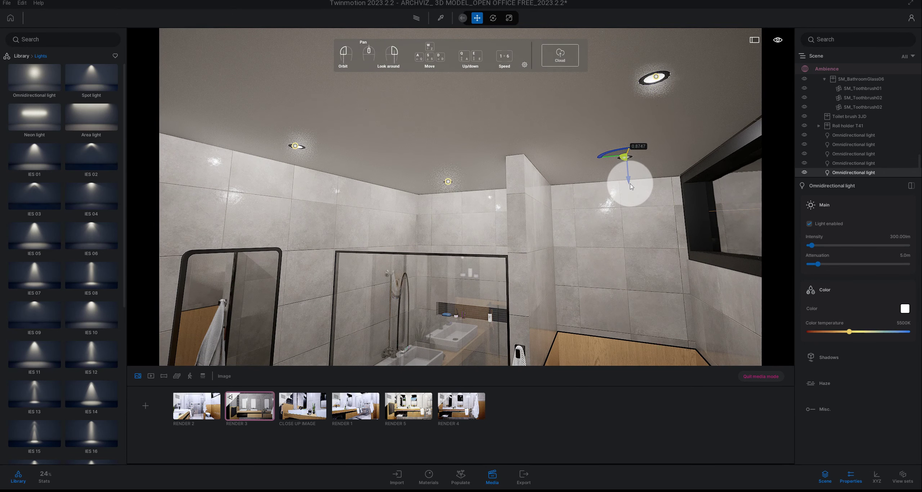
key("w")
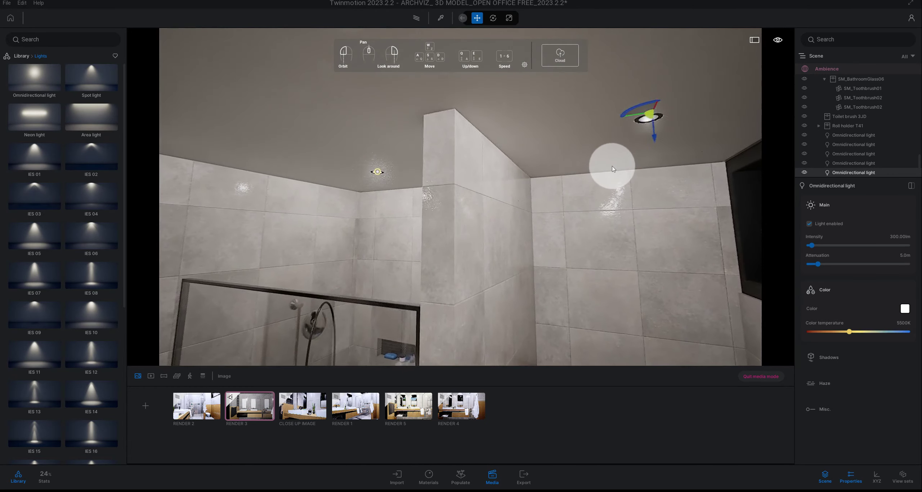
left_click_drag(612, 165, 590, 103)
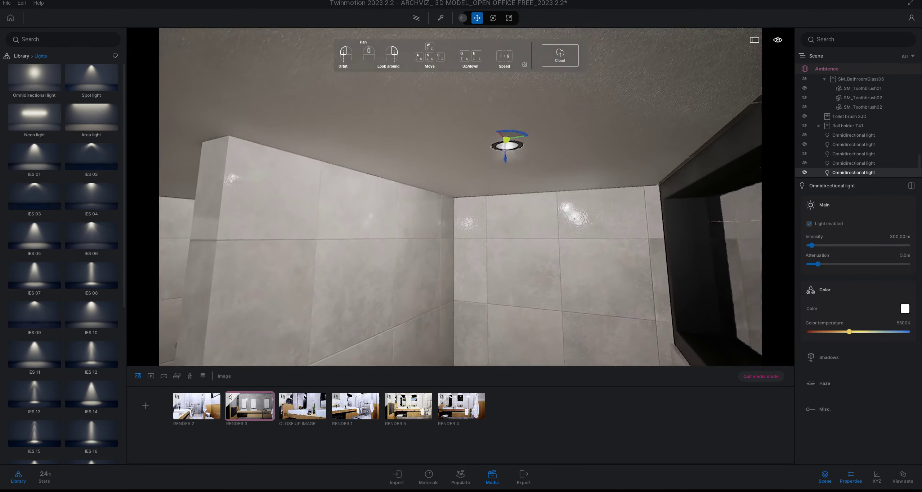
left_click_drag(580, 139, 582, 121)
left_click(504, 98)
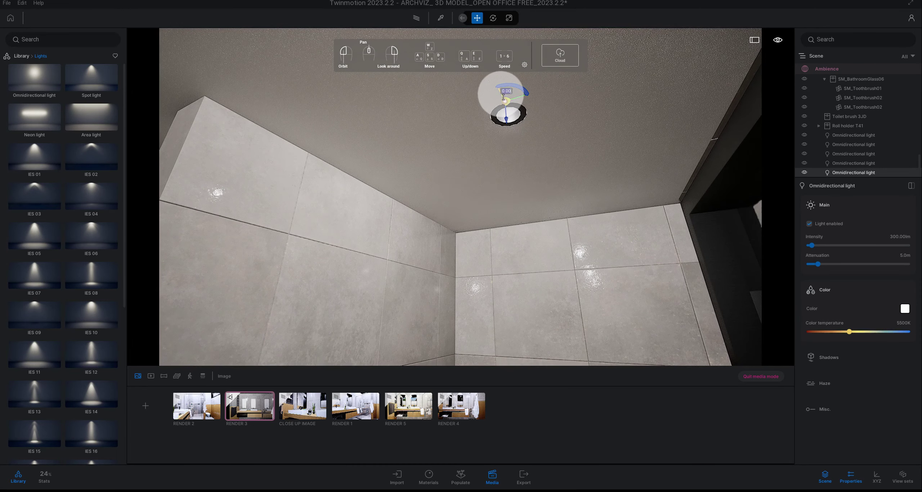
left_click_drag(503, 99, 504, 103)
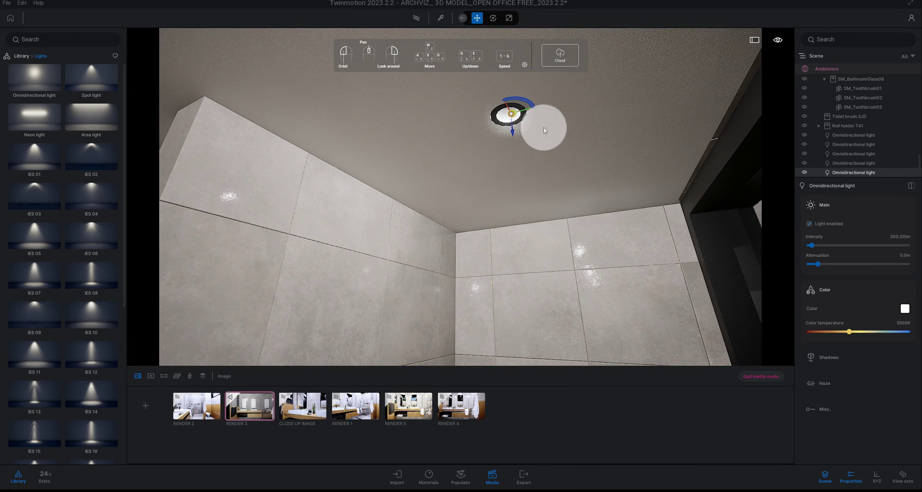
left_click_drag(551, 120, 527, 114)
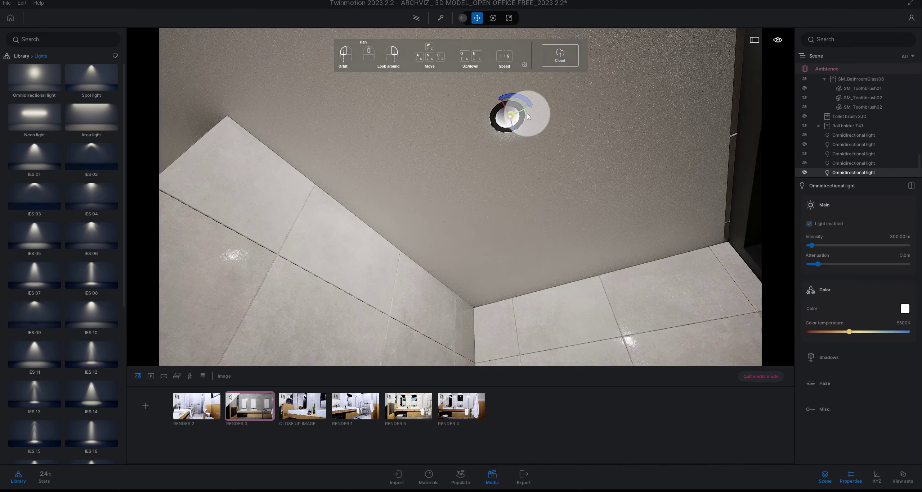
mouse_move(565, 138)
left_mouse_down()
mouse_move(526, 141)
mouse_move(499, 180)
mouse_move(561, 180)
mouse_move(430, 241)
left_mouse_up()
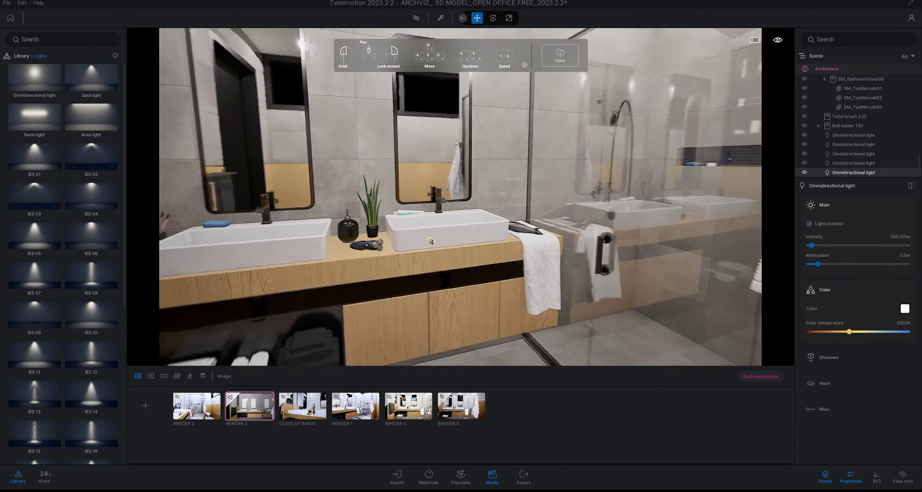
- Return to the RENDER 3 double-vanity shot and show its Env settings
left_click_drag(478, 187, 478, 187)
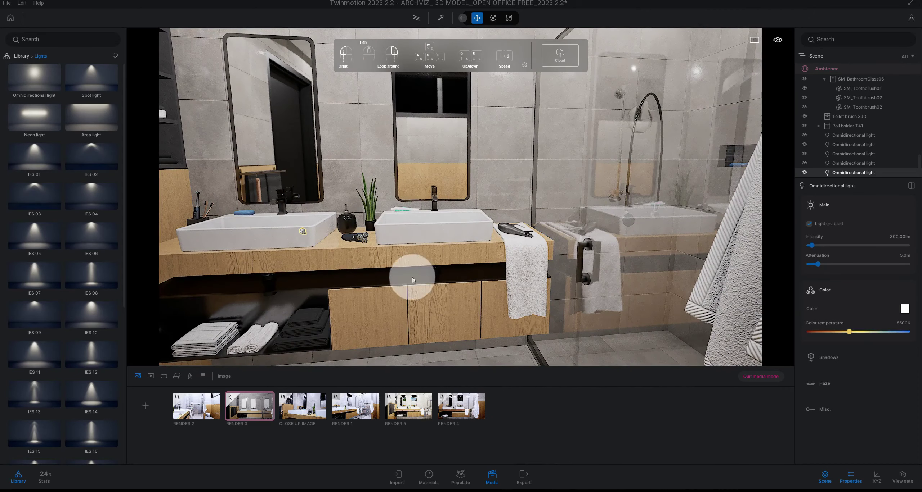
left_click(262, 410)
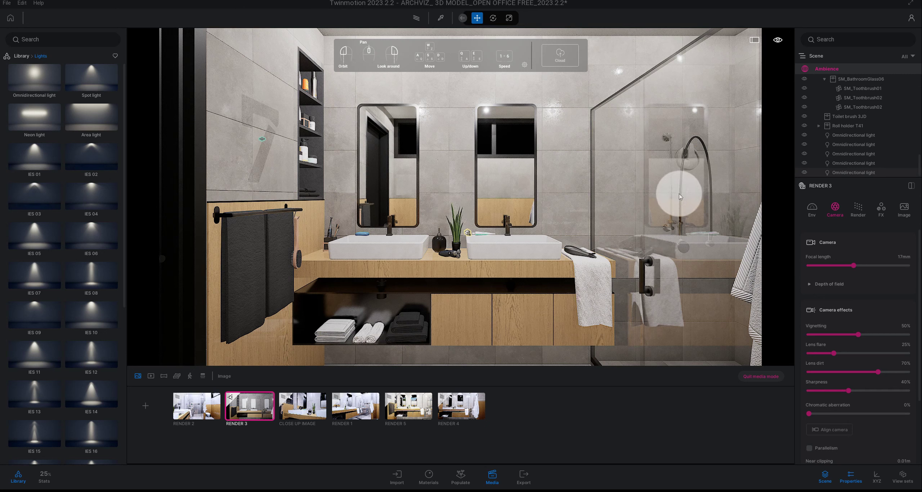
left_click(811, 217)
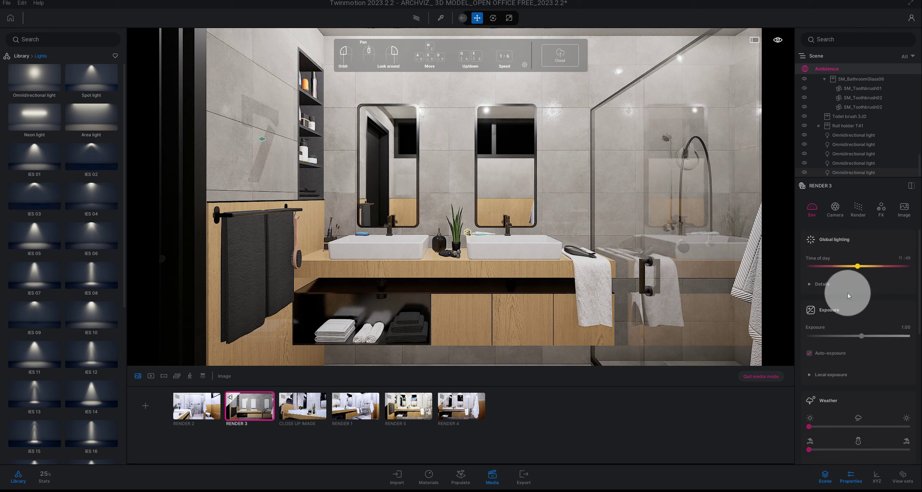
- Expand Local exposure and enable a Backdrop HDRI environment (Neon Grass, 1.00 intensity, 58° rotation)
scroll(837, 332, "down", 2)
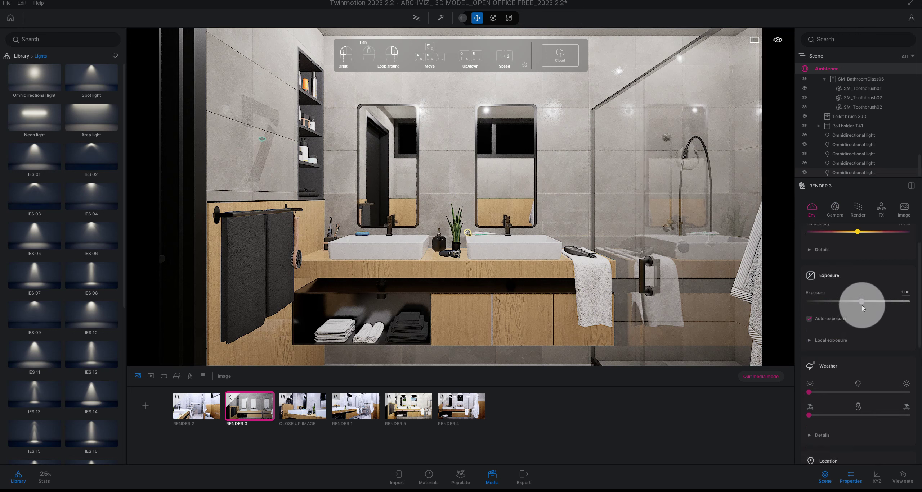
scroll(877, 321, "down", 1)
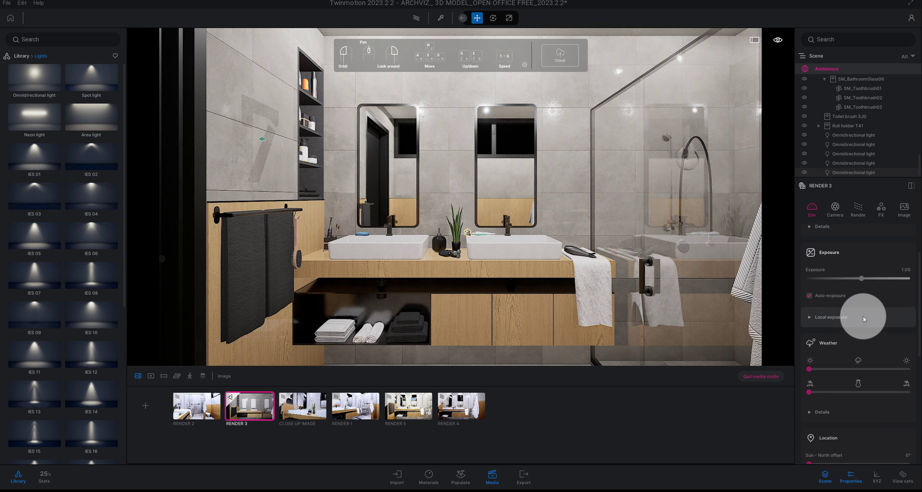
left_click(859, 321)
scroll(859, 321, "down", 2)
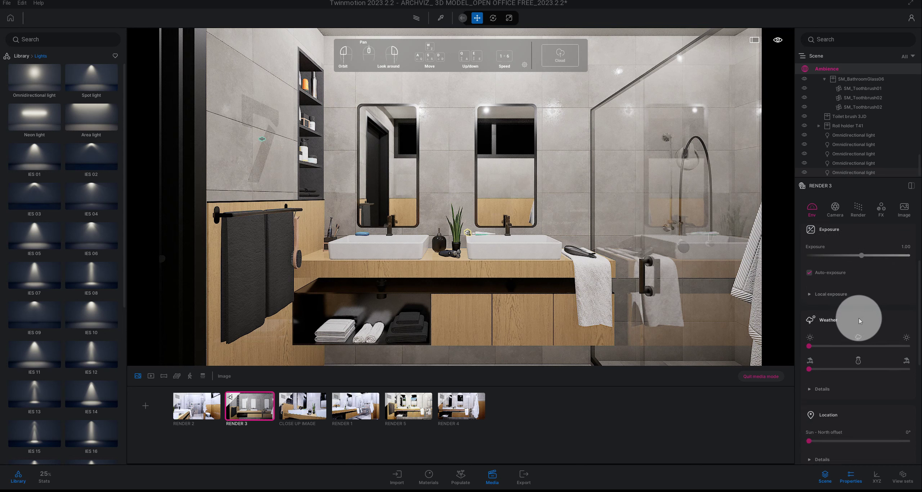
scroll(858, 321, "down", 2)
scroll(859, 321, "down", 2)
scroll(859, 322, "down", 2)
scroll(858, 321, "down", 1)
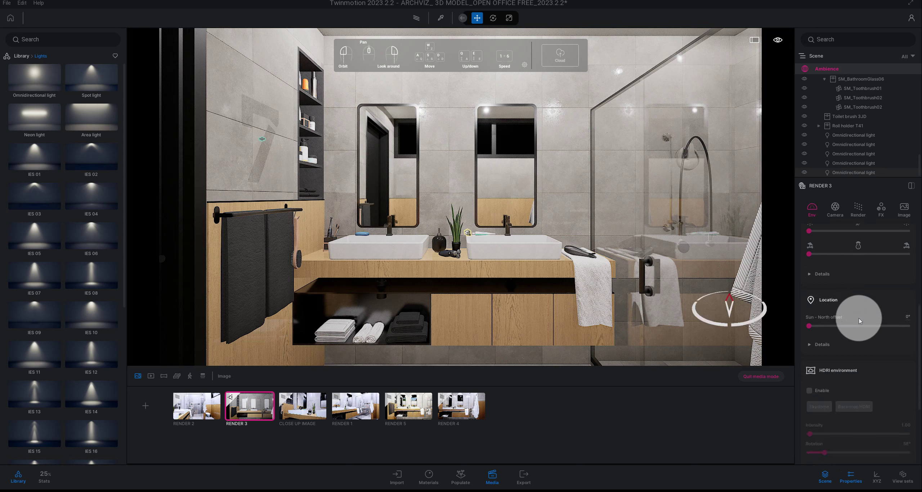
left_click(809, 391)
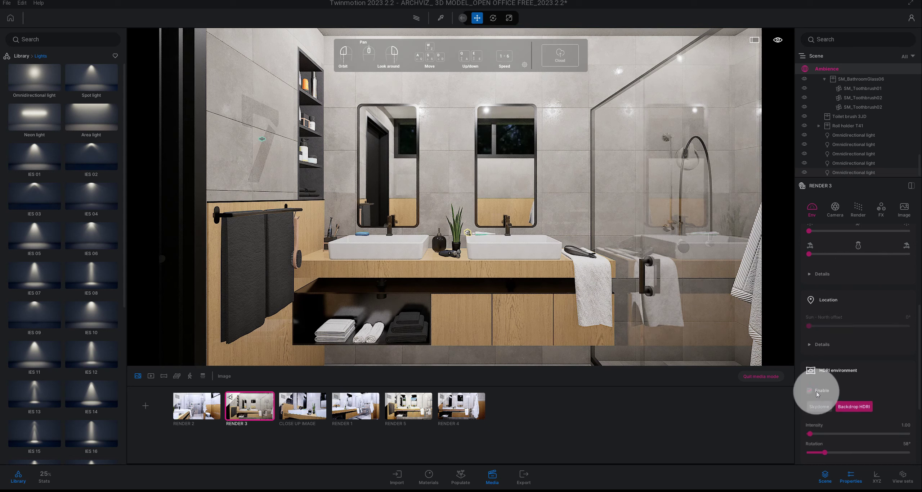
left_click(823, 407)
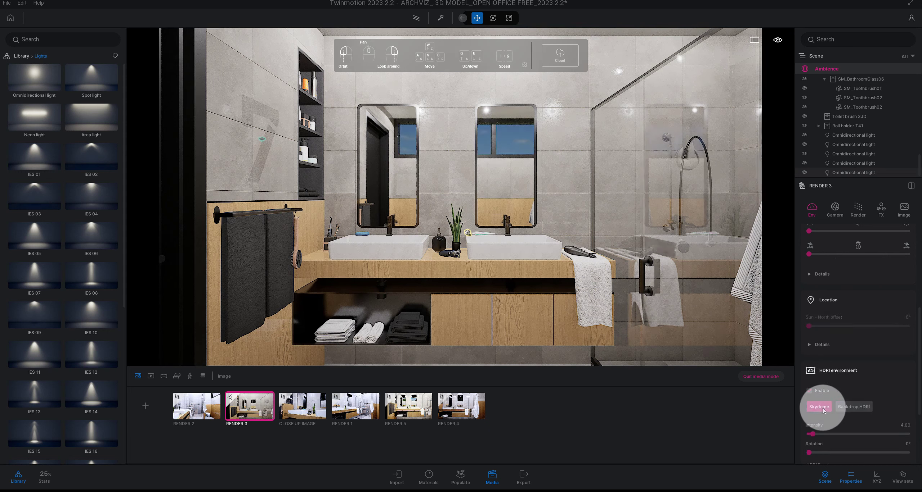
left_click(850, 407)
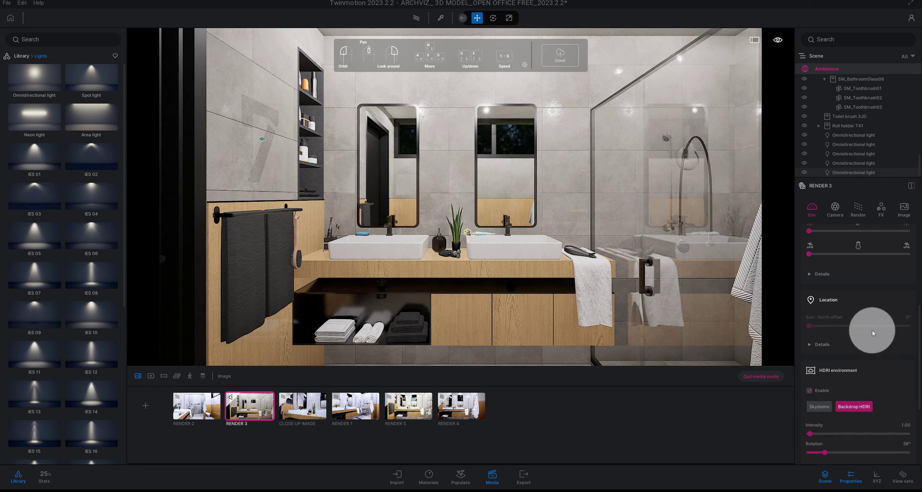
scroll(871, 347, "down", 3)
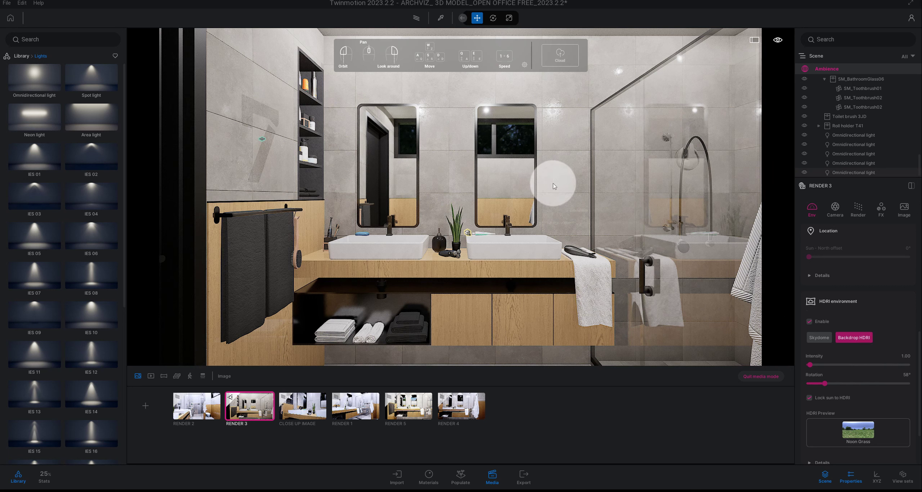
- Leave media mode and enable shadows on the first two ceiling omnidirectional lights
left_click(753, 378)
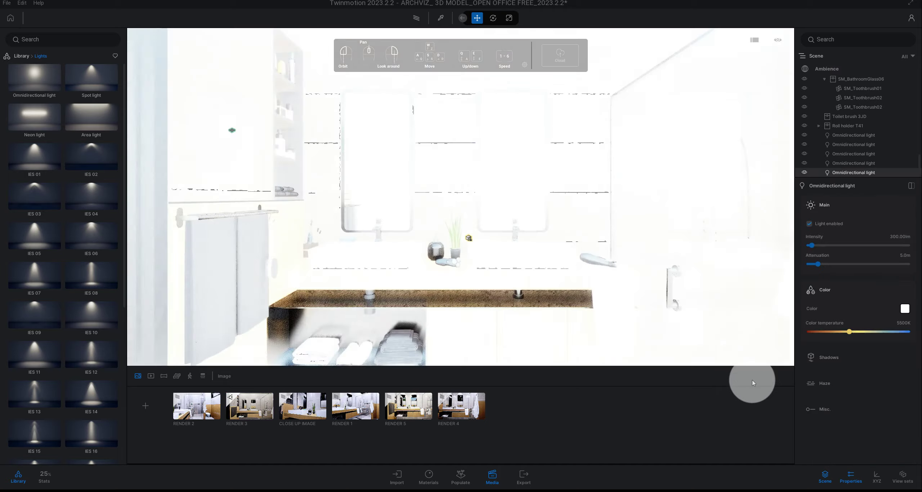
mouse_move(461, 232)
left_mouse_down()
mouse_move(461, 259)
mouse_move(449, 214)
left_mouse_up()
left_click(397, 114)
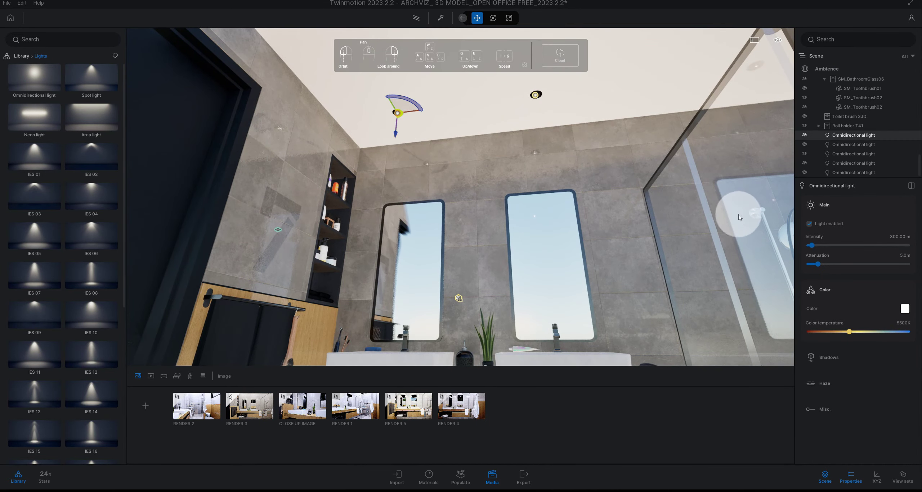
left_click(825, 360)
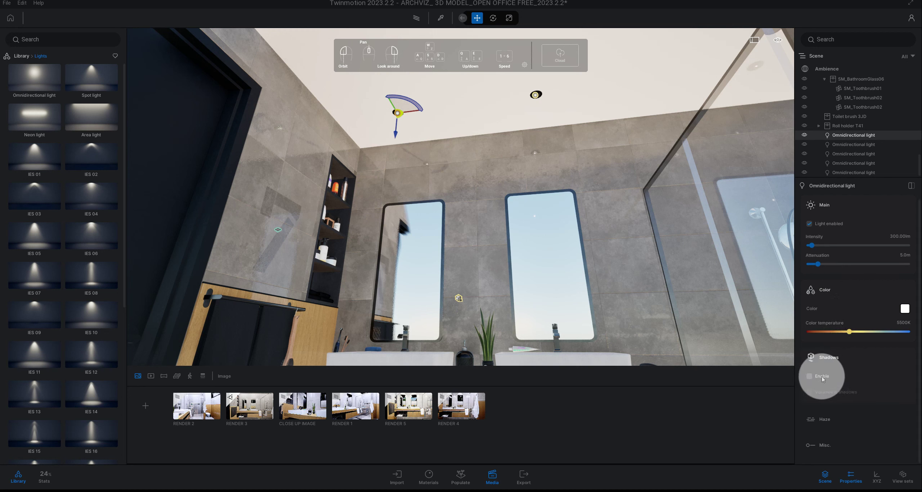
left_click(810, 376)
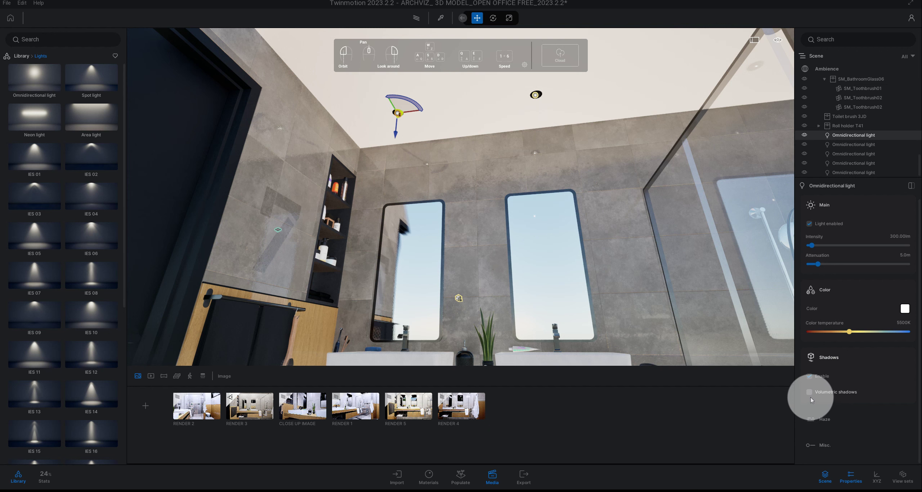
left_click(535, 95)
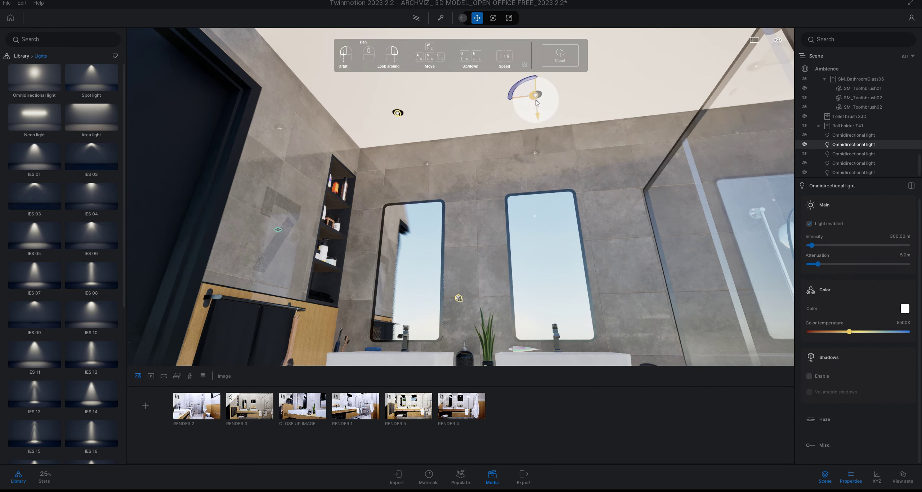
left_click(810, 377)
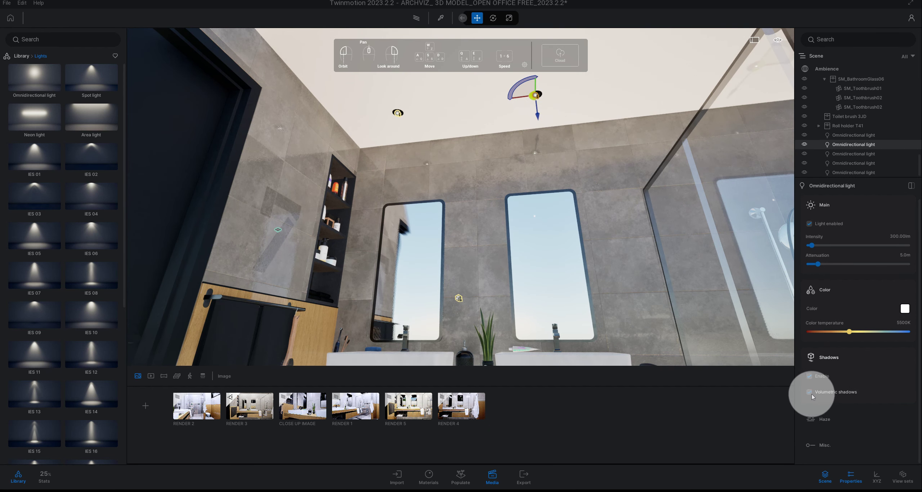
- Turn on volumetric shadows for a ceiling light and enable shadows on the large ceiling light
left_click_drag(609, 136, 586, 148)
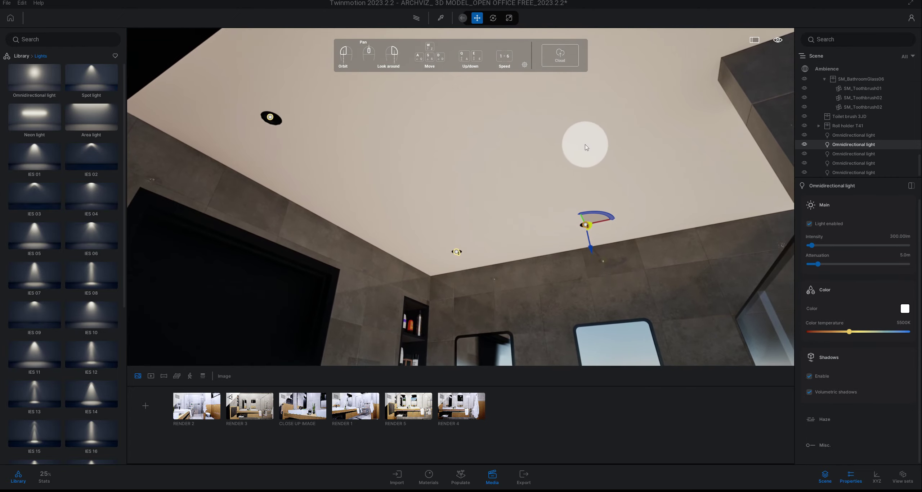
mouse_move(586, 148)
left_mouse_down()
mouse_move(402, 128)
mouse_move(370, 219)
mouse_move(330, 246)
left_mouse_up()
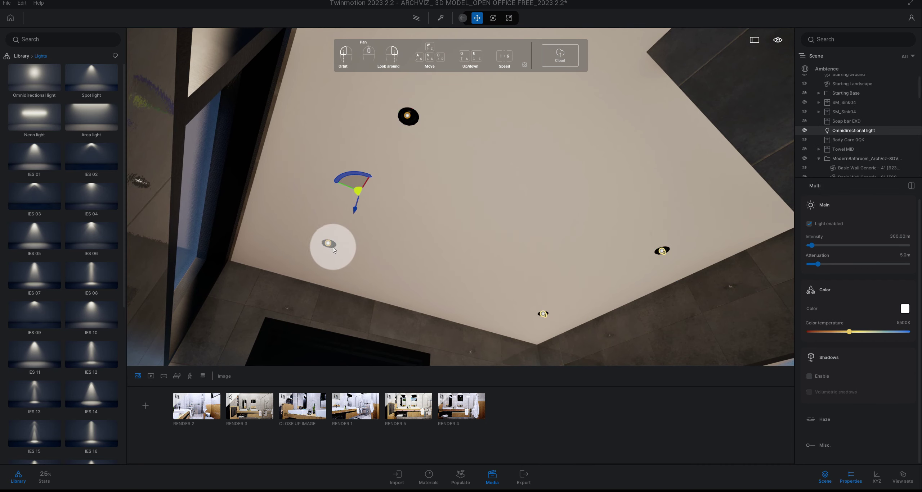
left_click(873, 328)
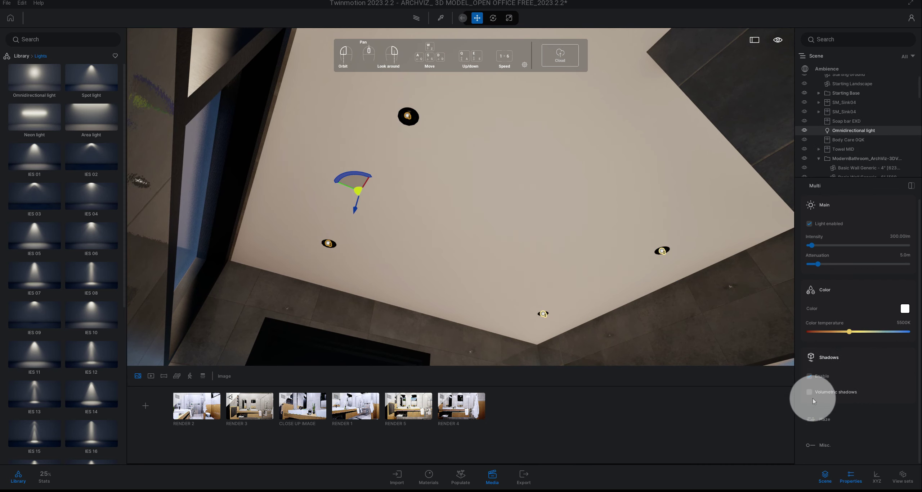
left_click(812, 398)
left_click_drag(736, 375, 695, 322)
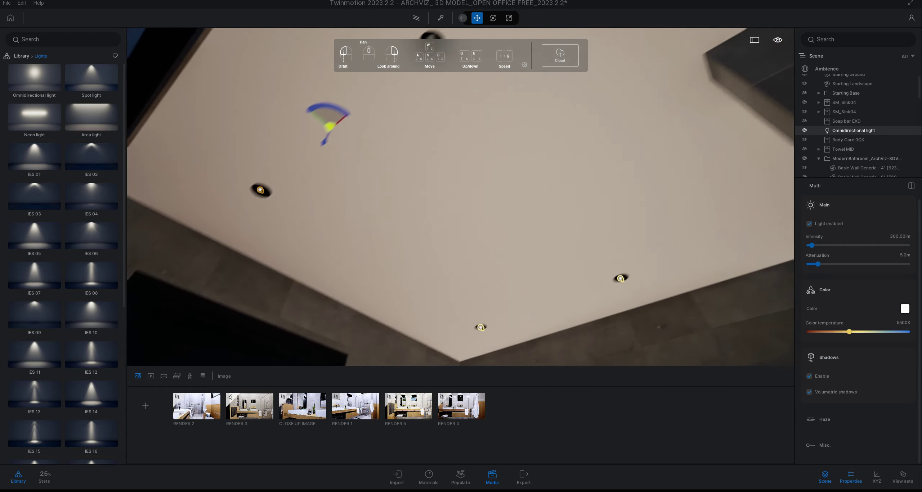
left_click_drag(755, 268, 488, 186)
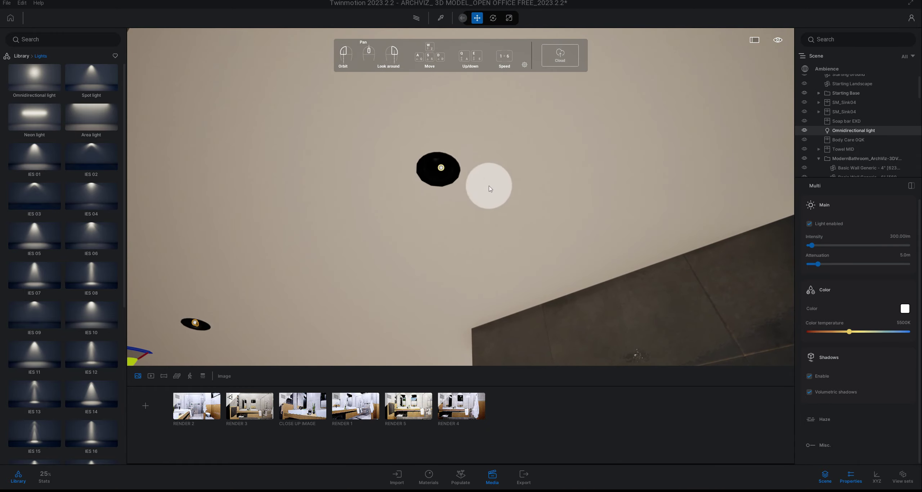
left_click(441, 175)
left_click(859, 358)
left_click(813, 378)
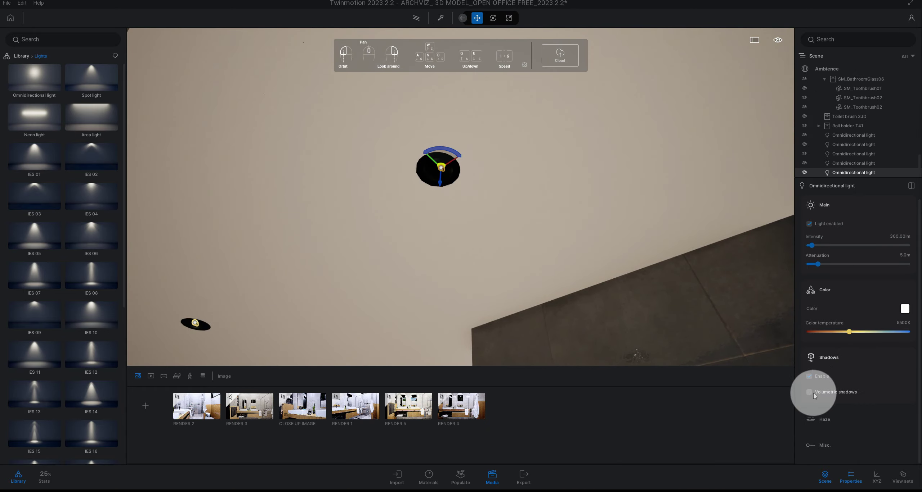
- Give the ceiling light above the mirrors volumetric shadows, then return to the RENDER 3 view
left_click_drag(616, 330, 602, 331)
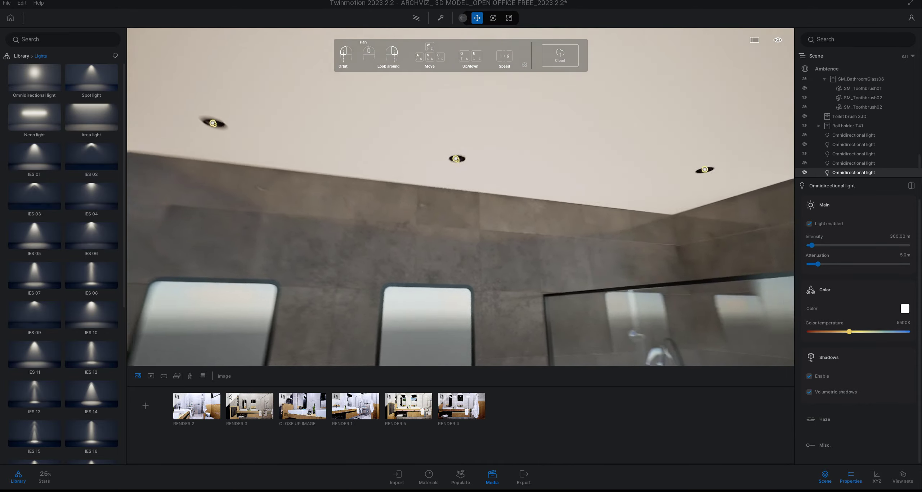
left_click_drag(602, 331, 691, 180)
left_click(692, 176)
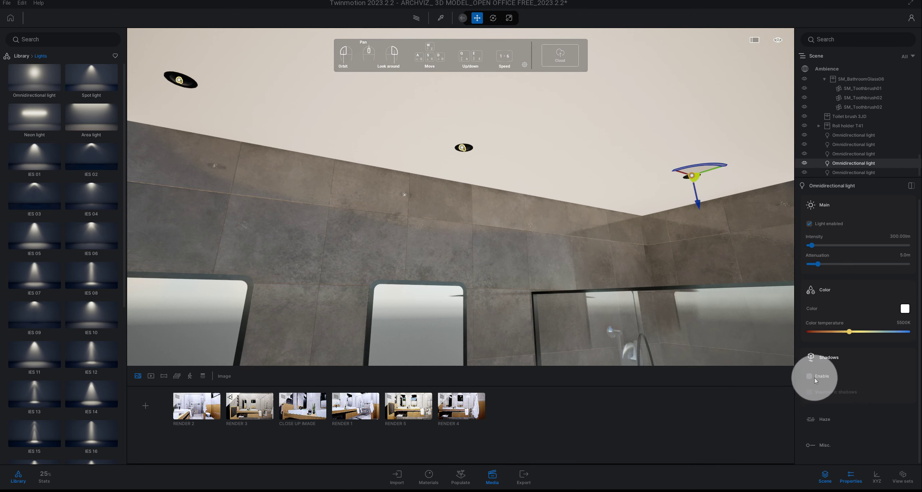
left_click(810, 393)
left_click(810, 392)
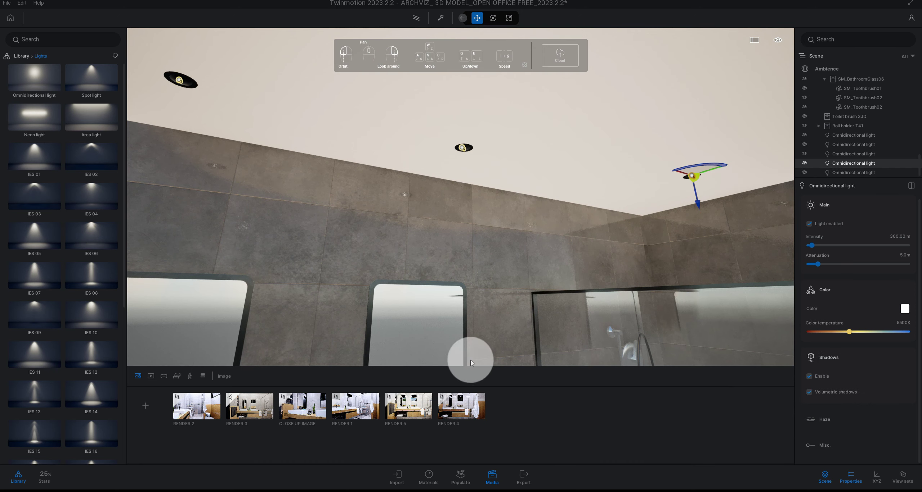
left_click(267, 419)
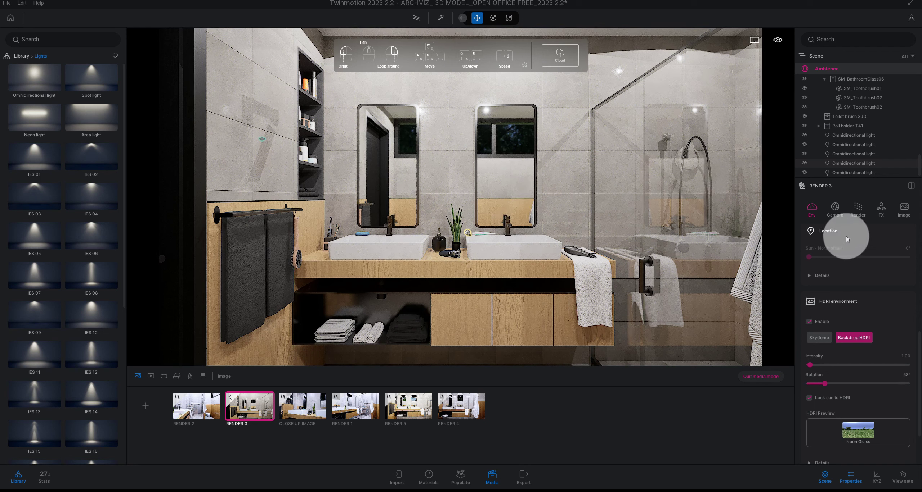
- Turn on RENDER 3's Parallelism and align its camera square to the back wall
left_click(835, 209)
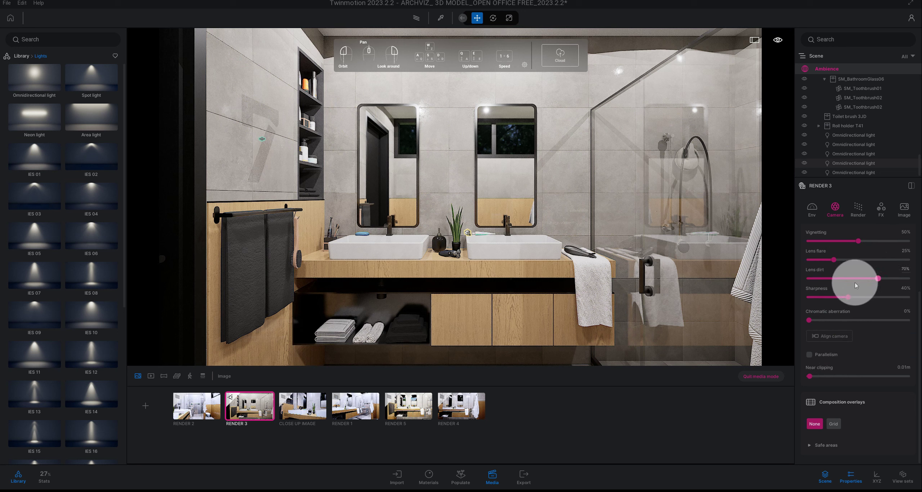
left_click(809, 355)
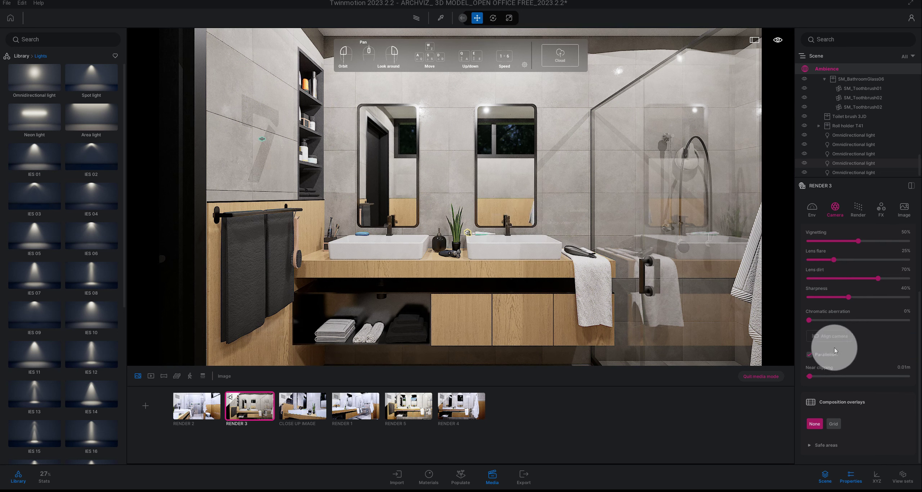
left_click(830, 336)
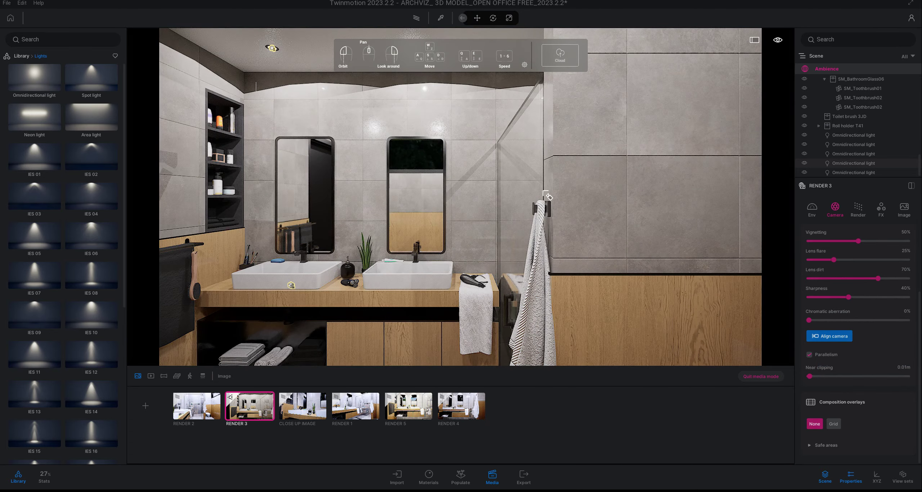
left_click(549, 197)
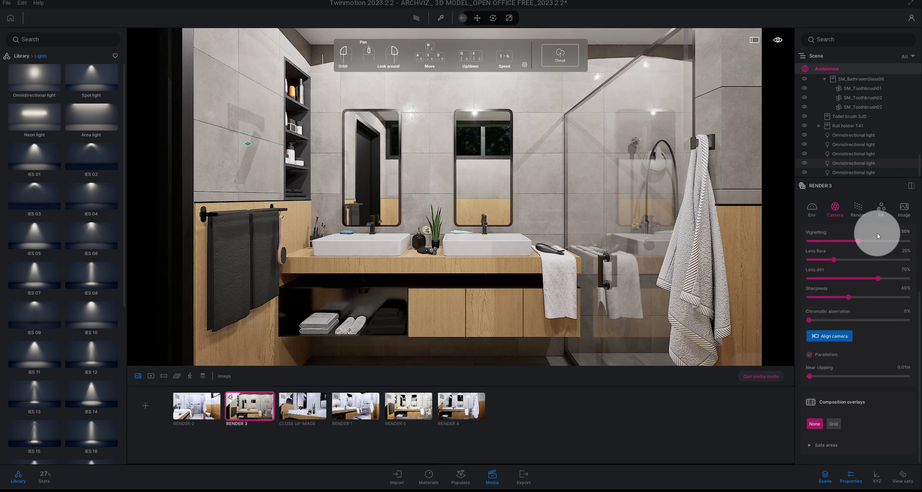
left_click(879, 216)
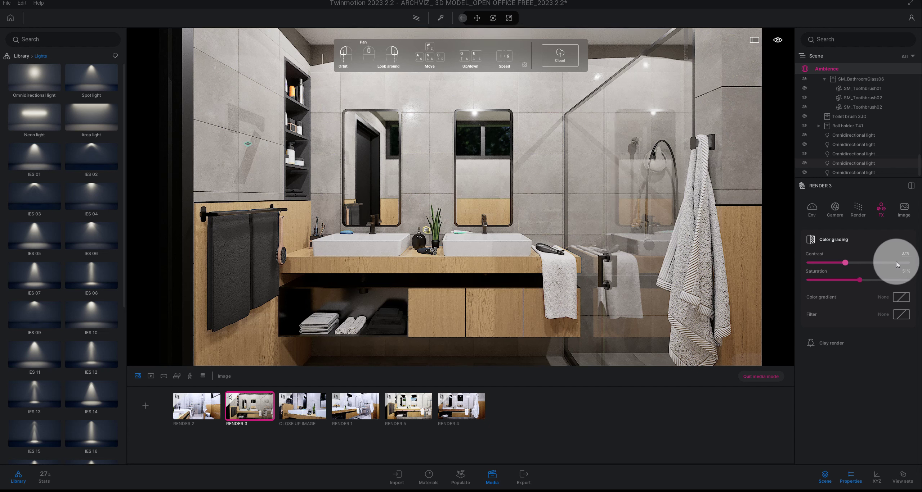
- Set RENDER 3 colour grading to 50% contrast and 45% saturation
left_click(905, 256)
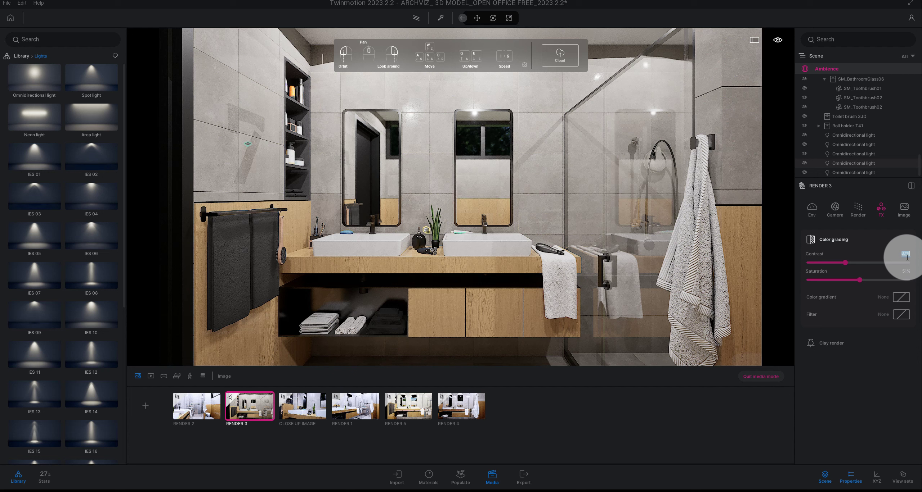
type("50")
key("Return")
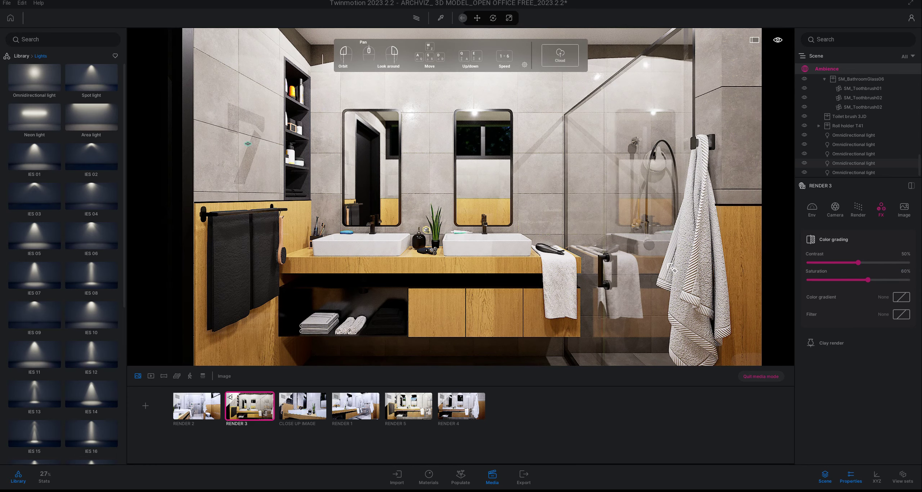
scroll(461, 194, "up", 5)
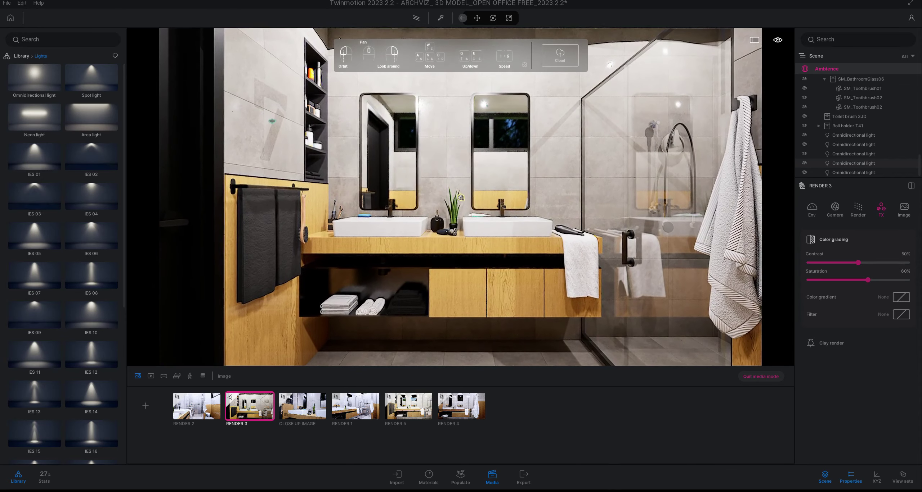
left_click(893, 271)
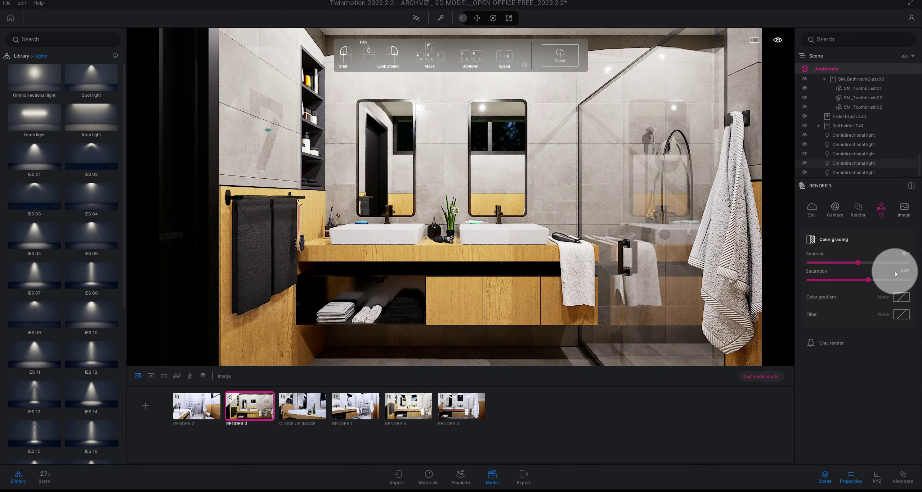
left_click(888, 283)
left_click_drag(888, 282, 859, 285)
left_click(892, 275)
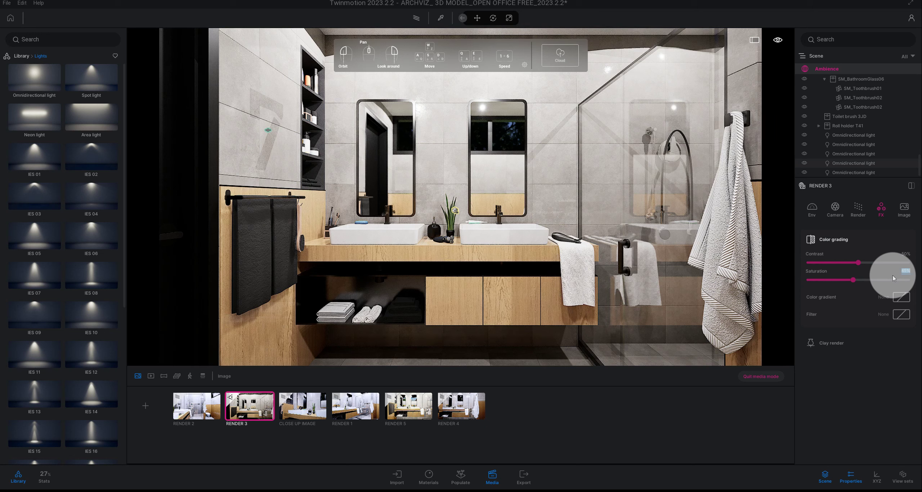
- Turn the camera slightly right and apply the Blue Tint colour gradient
scroll(468, 244, "up", 2)
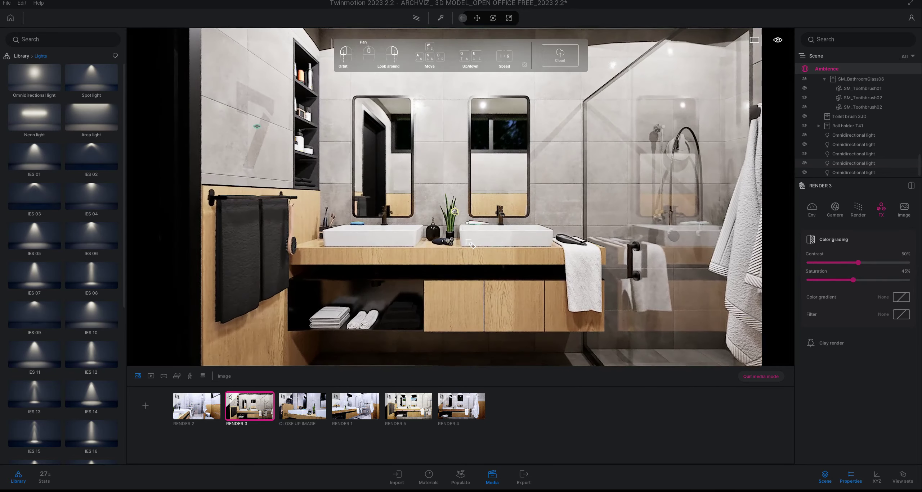
left_click(490, 253)
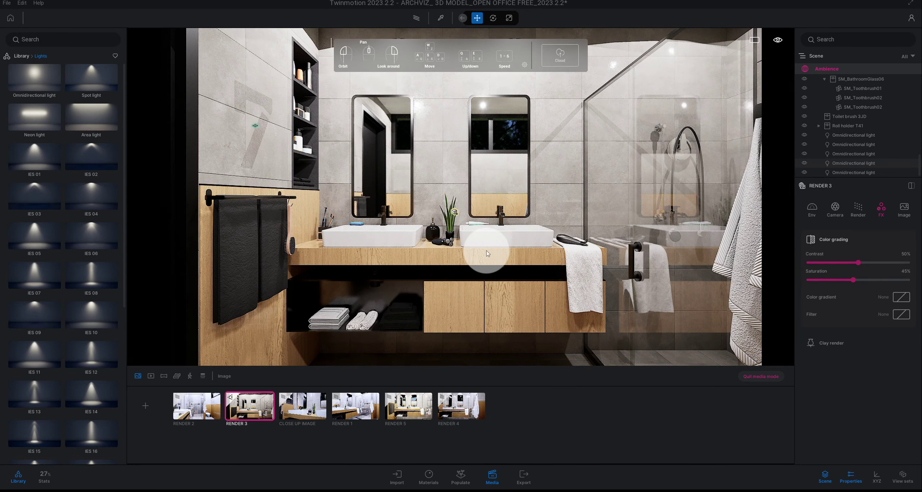
left_click_drag(487, 254, 881, 297)
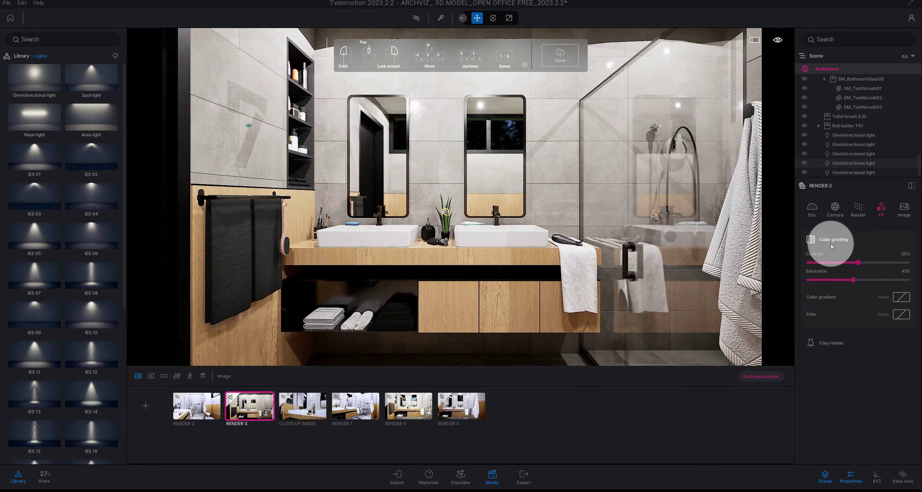
left_click(904, 304)
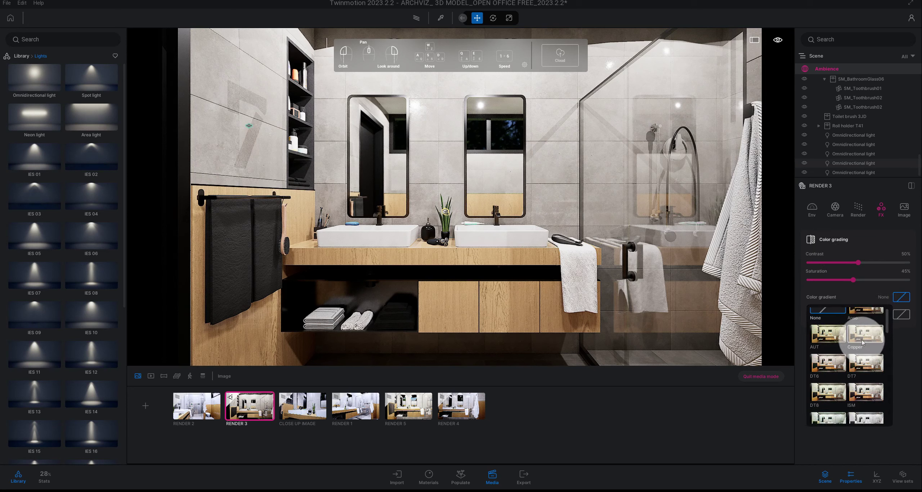
left_click_drag(888, 329, 888, 345)
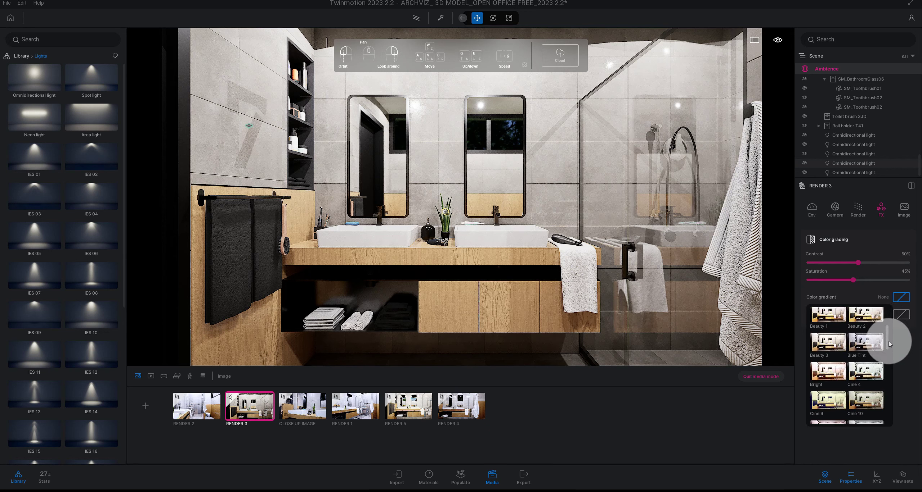
left_click(866, 338)
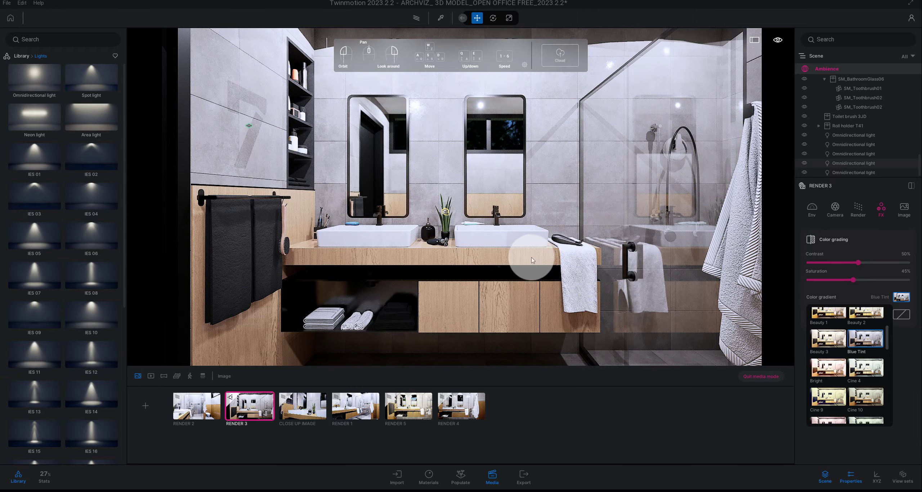
scroll(531, 257, "up", 5)
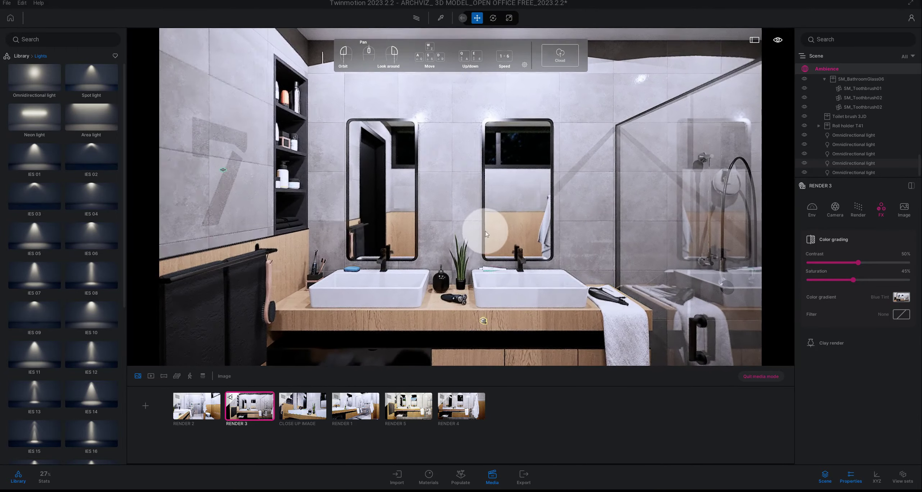
- Select three ceiling omnidirectional lights and lower their intensity from 300 to 100 lm
mouse_move(485, 231)
left_mouse_down()
mouse_move(542, 125)
mouse_move(551, 85)
left_mouse_up()
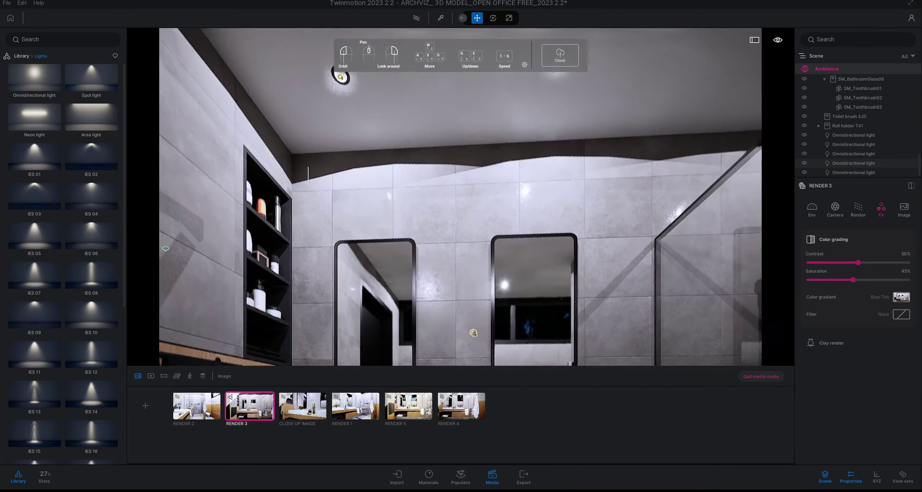
left_click(553, 86)
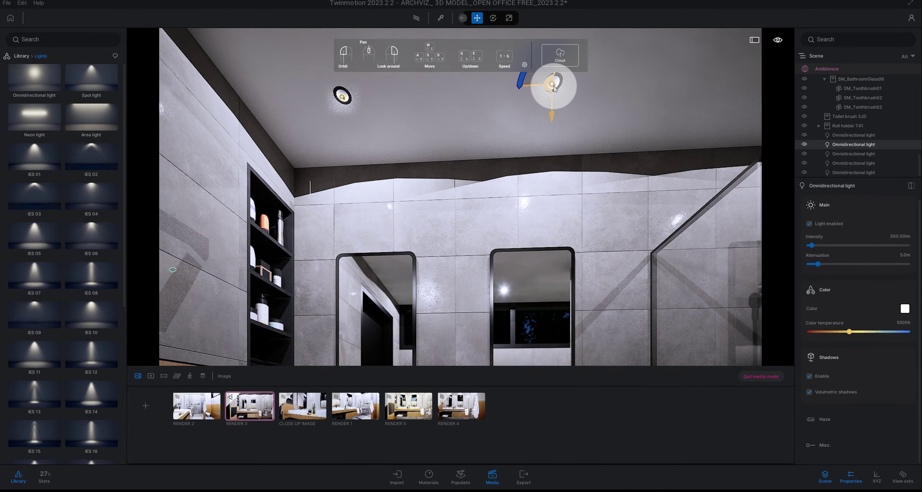
left_click(342, 96, "ctrl")
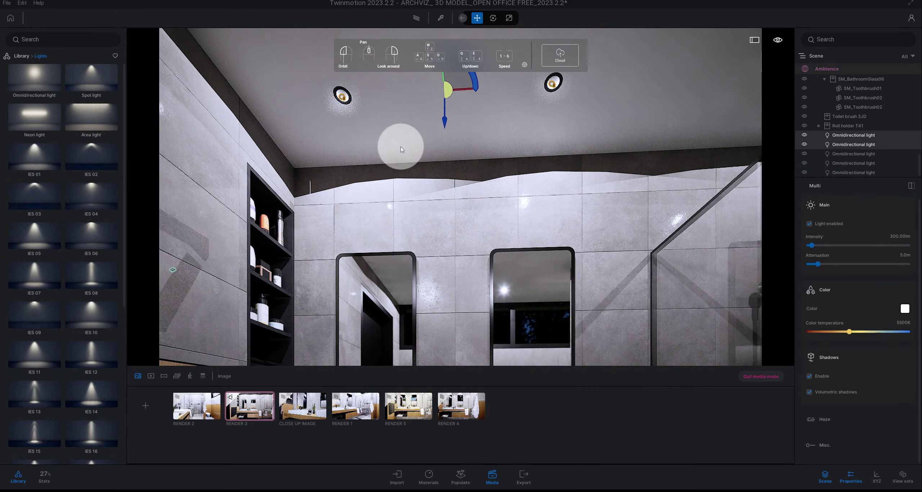
mouse_move(401, 147)
left_mouse_down()
mouse_move(485, 151)
mouse_move(469, 157)
mouse_move(199, 60)
left_mouse_up()
mouse_move(402, 103)
left_mouse_down()
mouse_move(452, 150)
mouse_move(481, 161)
left_mouse_up()
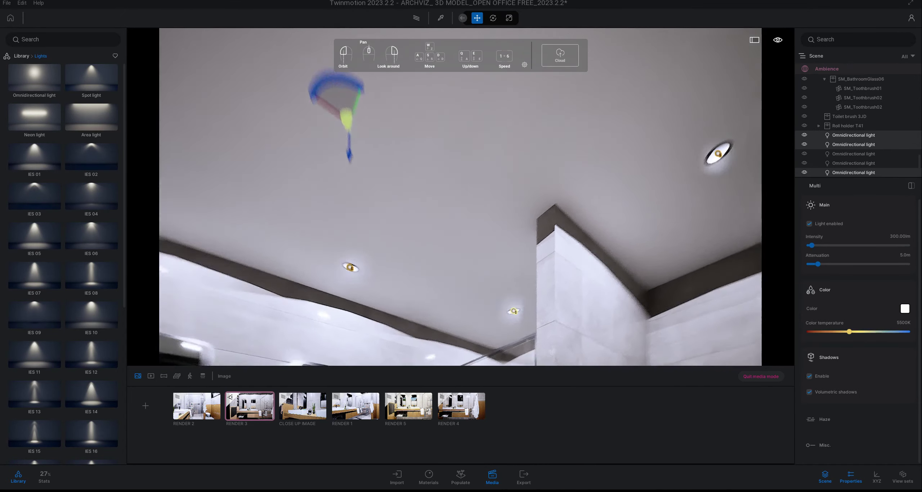
left_click_drag(738, 127, 473, 320)
left_click(473, 321, "ctrl")
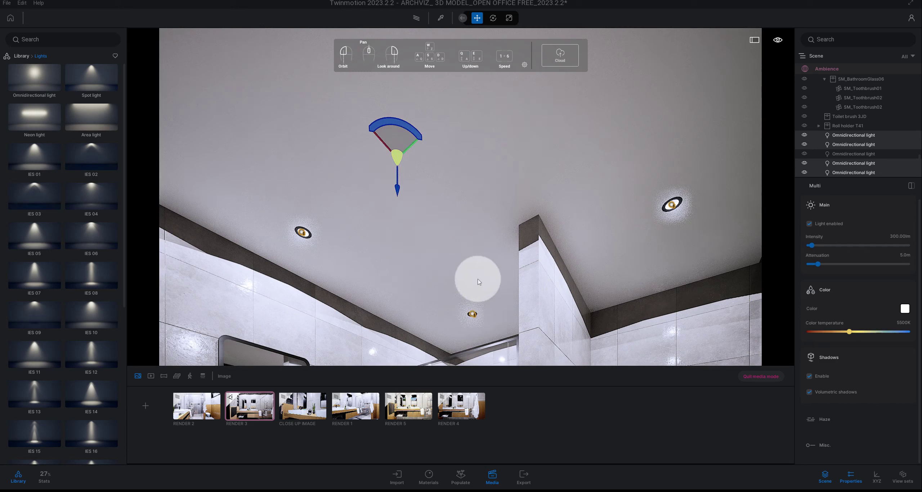
left_click(672, 205, "ctrl")
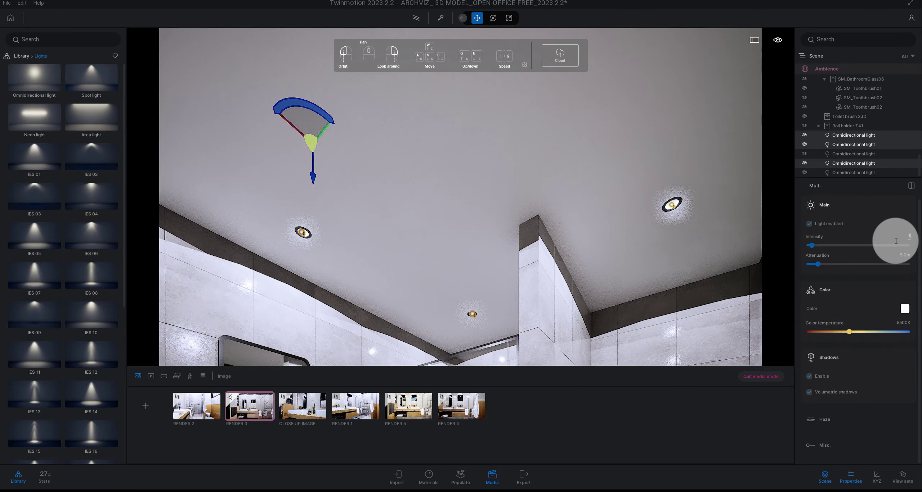
type("00")
key("Return")
left_click_drag(508, 232, 407, 358)
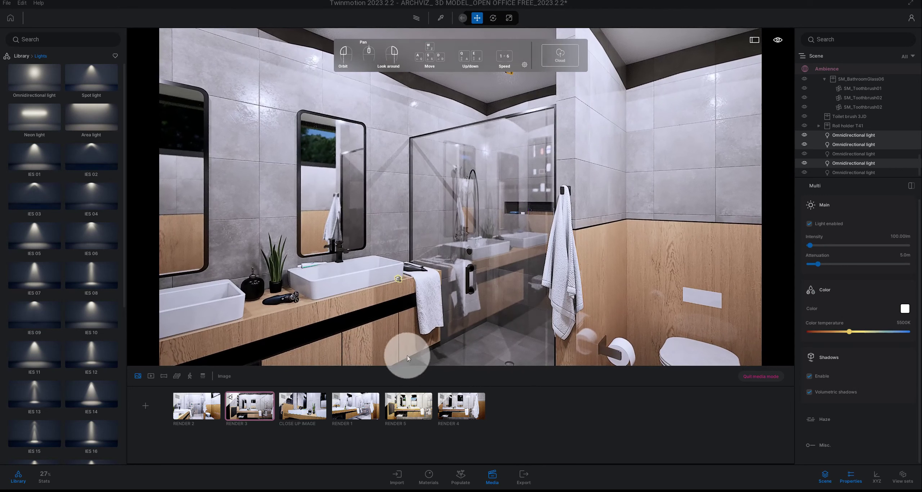
- Return to RENDER 3, frame the vanity, and drop an IES light above the left mirror
left_click(264, 413)
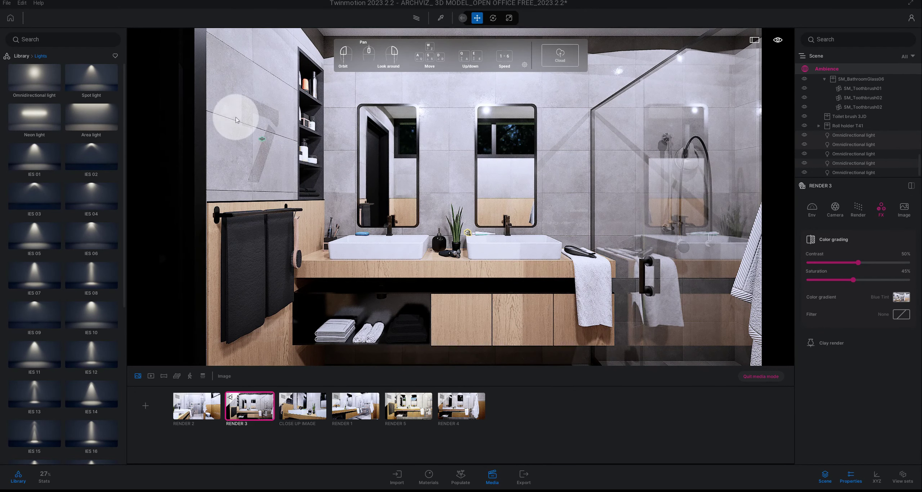
mouse_move(91, 79)
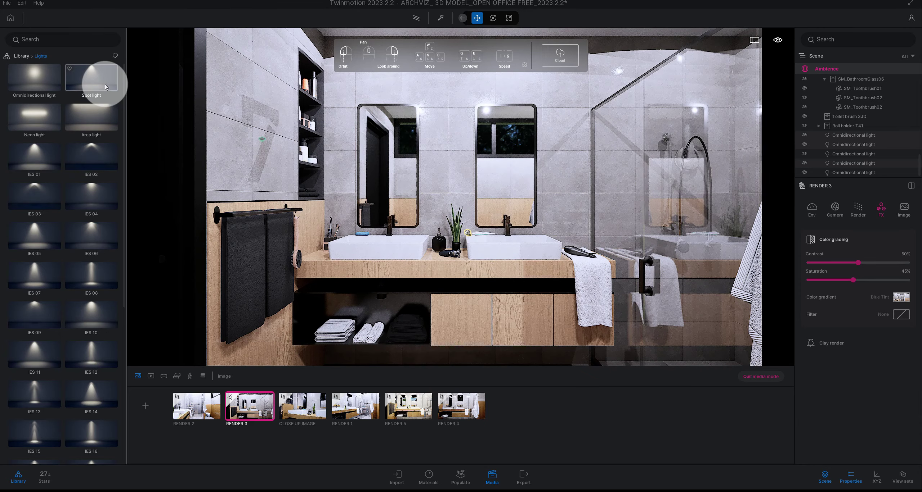
scroll(348, 145, "up", 5)
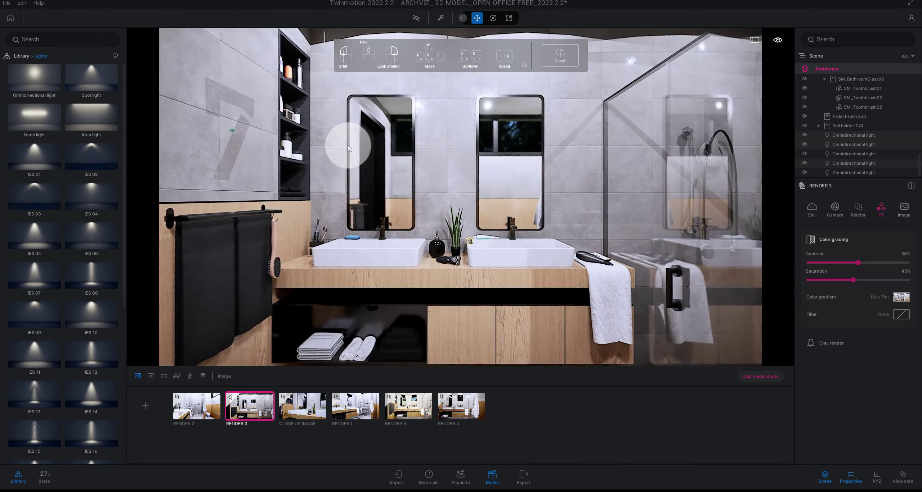
left_click_drag(346, 144, 196, 183)
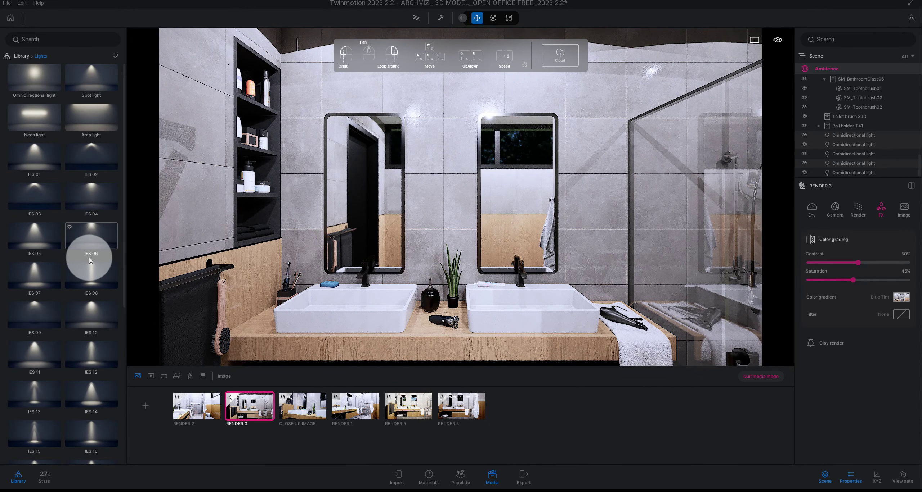
mouse_move(90, 258)
left_mouse_down()
mouse_move(385, 103)
mouse_move(383, 81)
left_mouse_up()
- Raise the IES 04 light to the ceiling above the left mirror with a 90° cone
left_click_drag(474, 115, 491, 128)
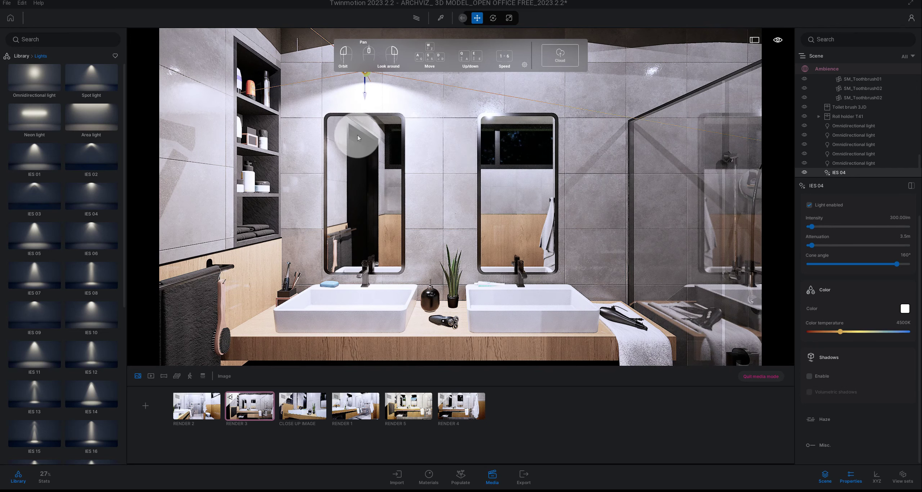
middle_click_drag(381, 89, 360, 138)
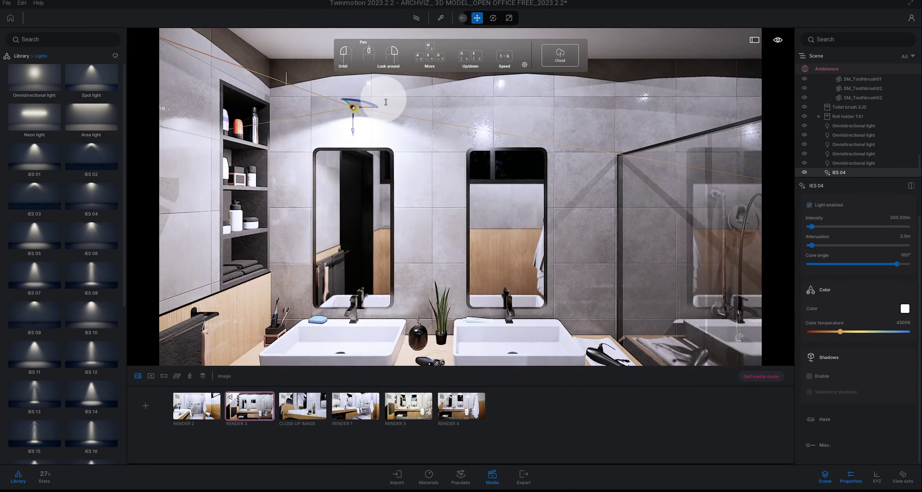
left_click_drag(357, 139, 357, 125)
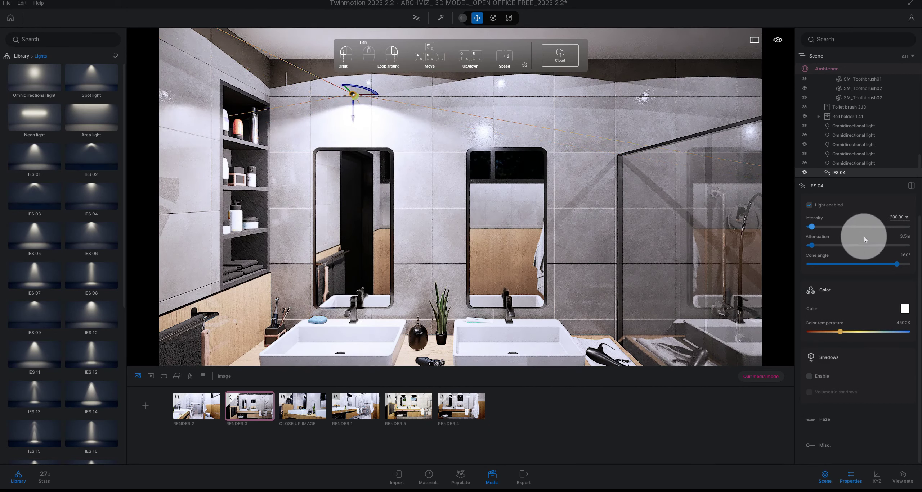
left_click_drag(896, 266, 870, 271)
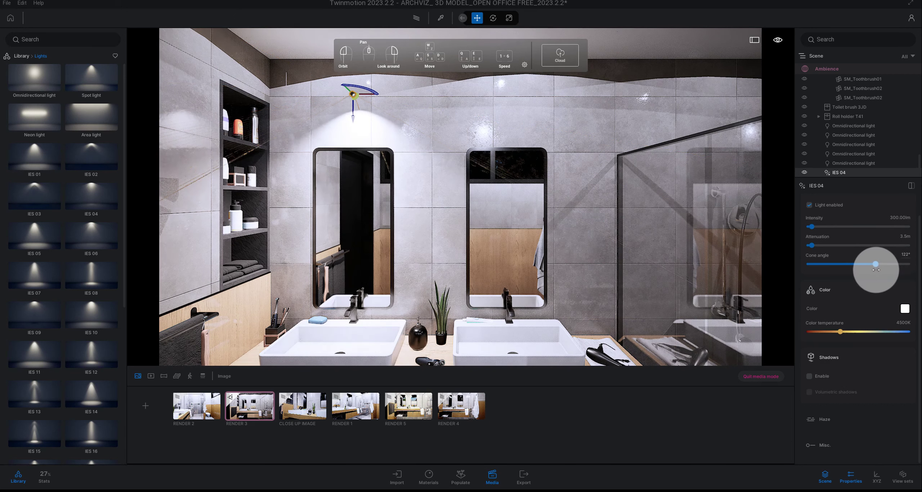
left_click(904, 258)
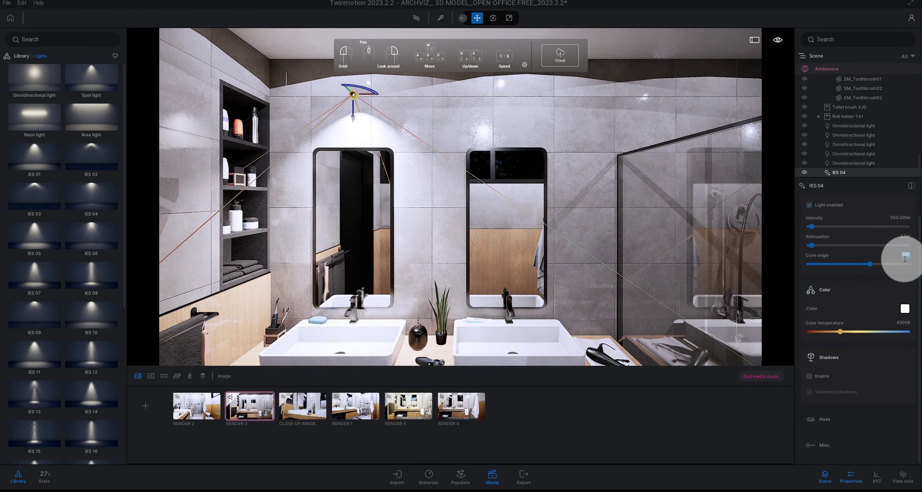
type("90")
key("Return")
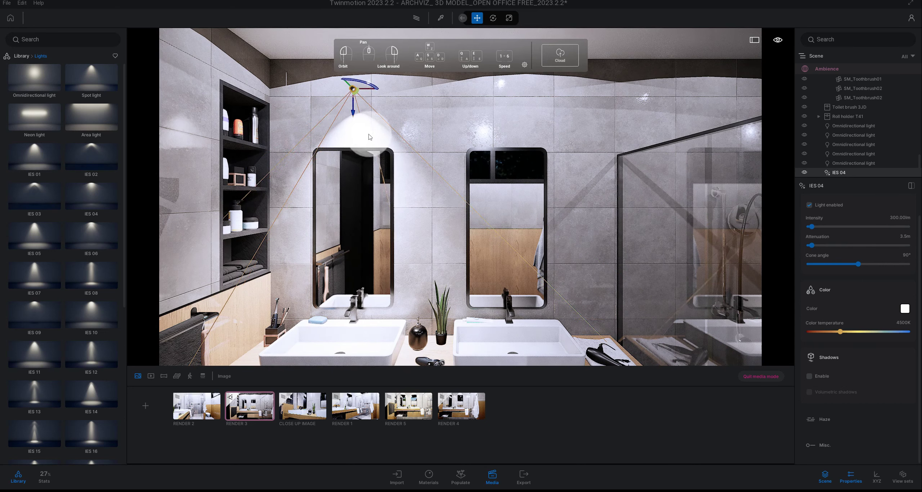
scroll(353, 136, "up", 2)
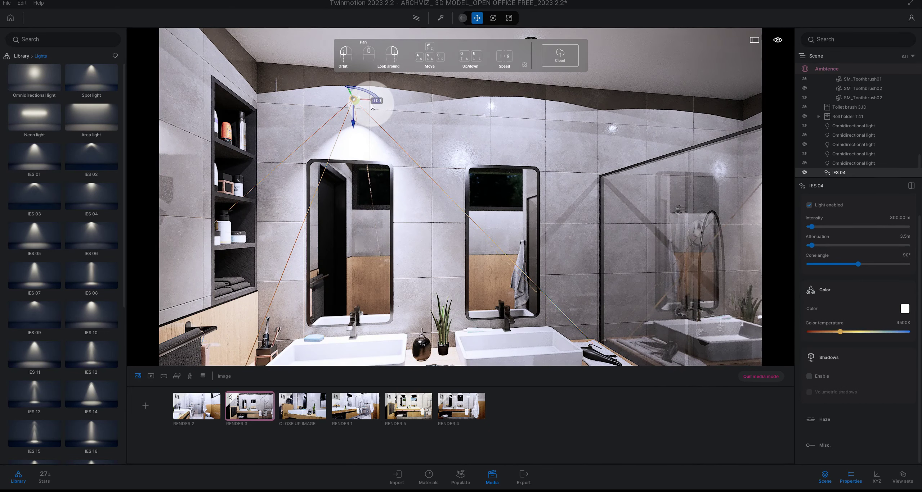
- Nudge the spotlight, enable its shadows, and return to the RENDER 3 view
left_click_drag(372, 106, 350, 113)
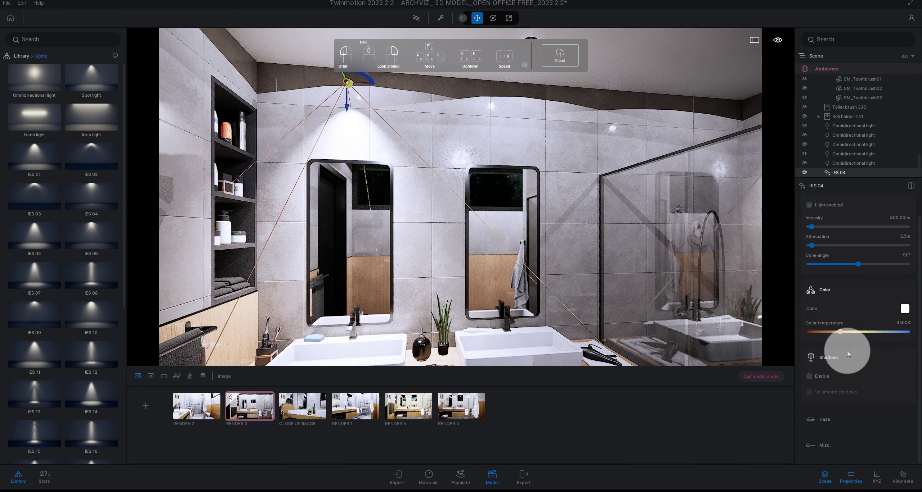
left_click(810, 378)
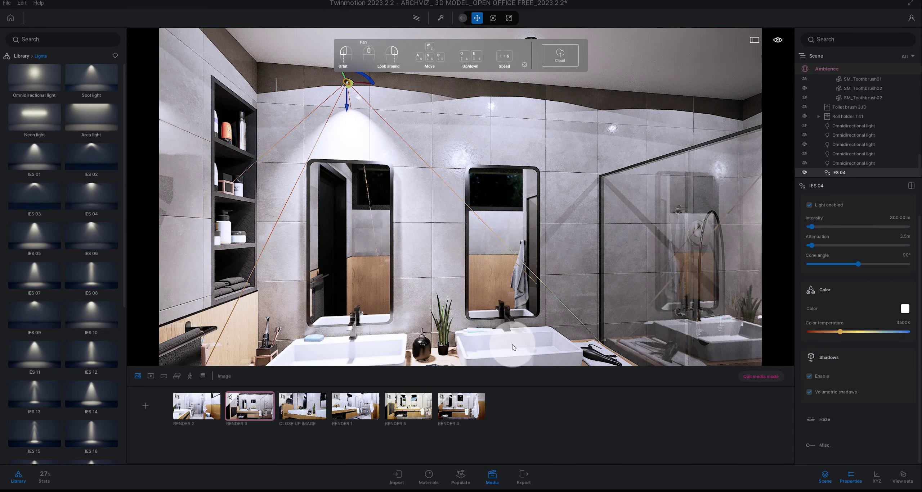
left_click(263, 418)
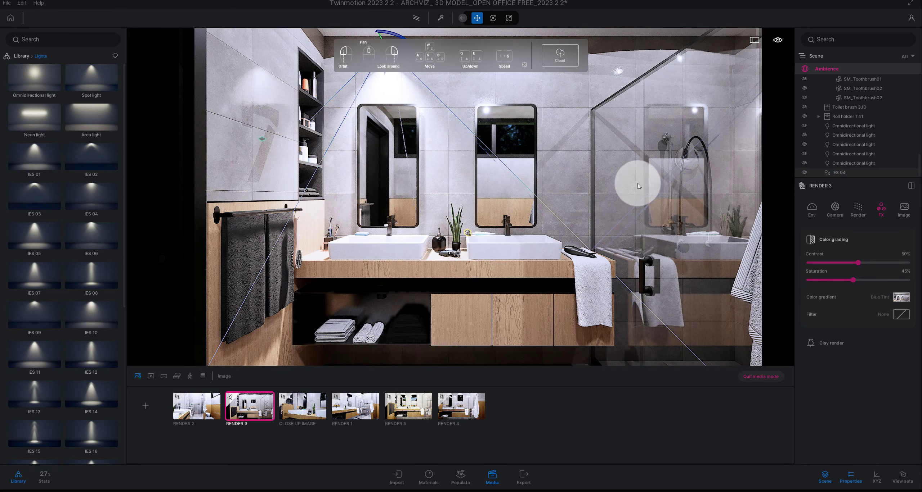
- Set the IES 04 spotlight to 100 lm and 5500K, then place a copy over the right mirror
key("e")
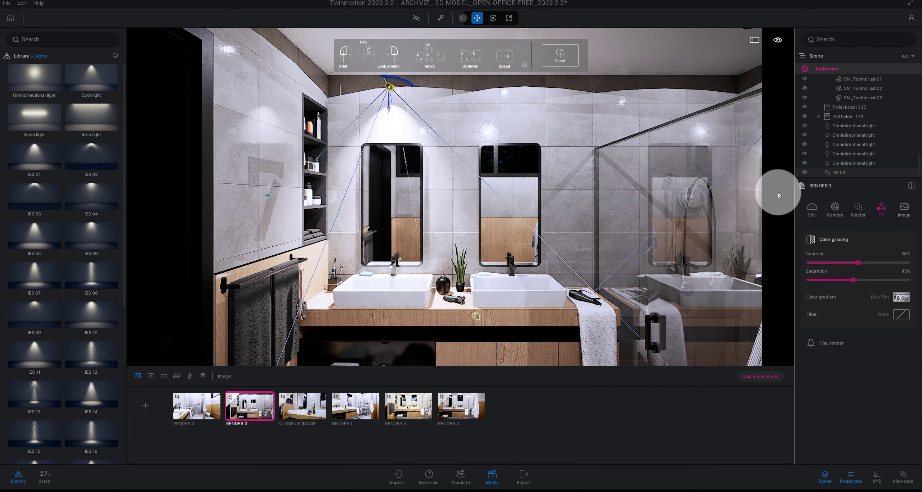
left_click(544, 159)
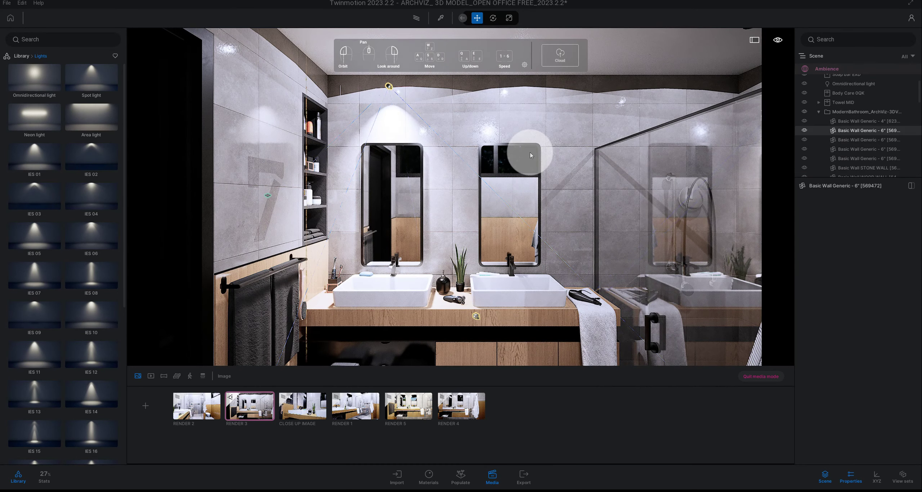
left_click(389, 87)
left_click(892, 218)
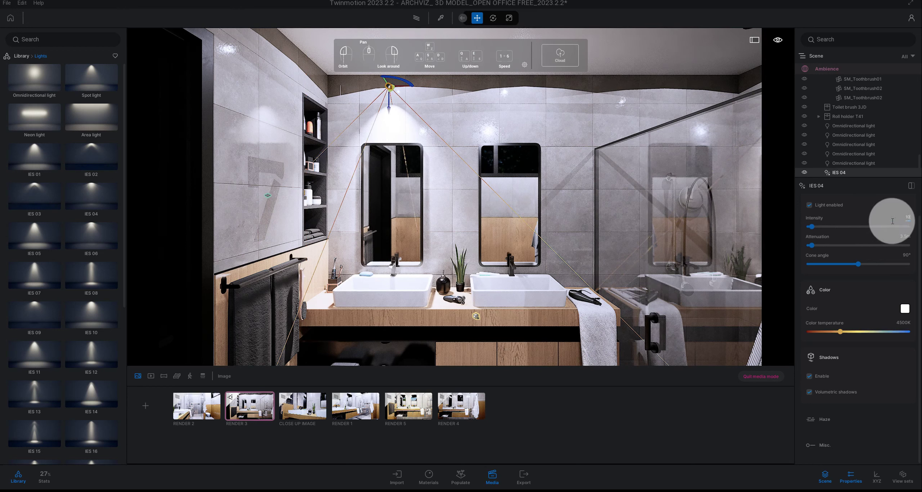
key("Return")
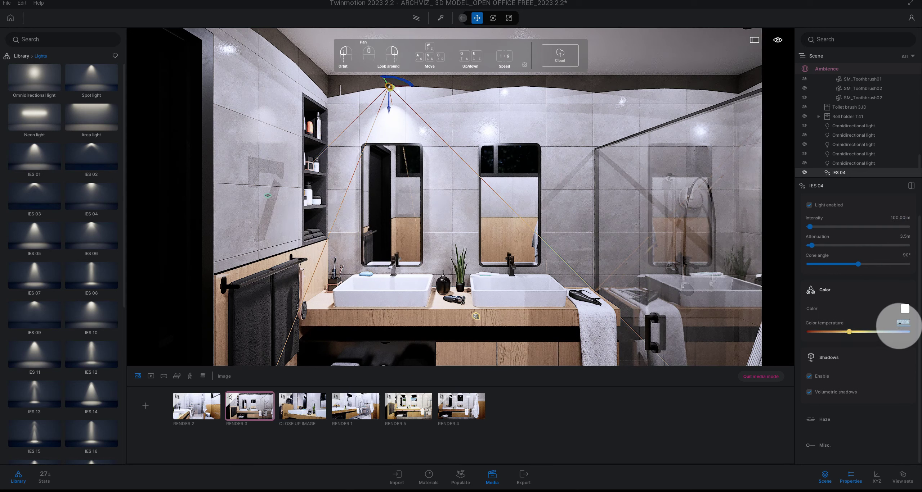
type("5500")
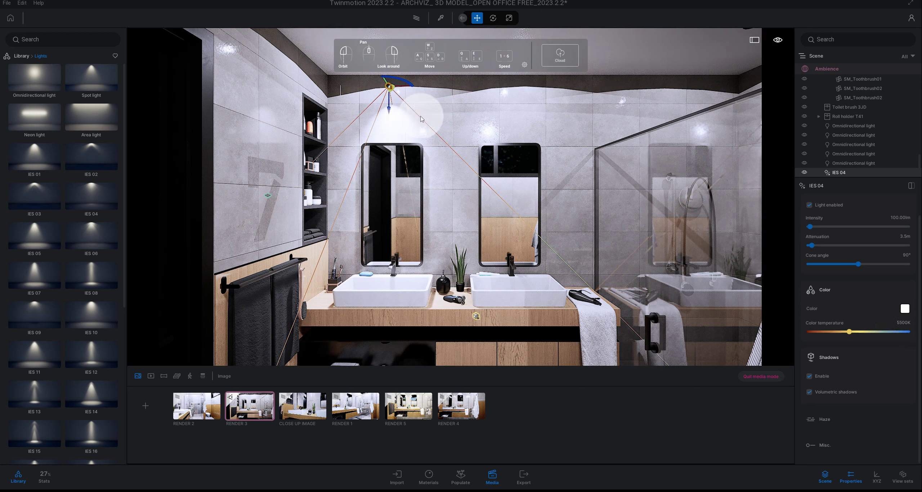
key("ctrl+v")
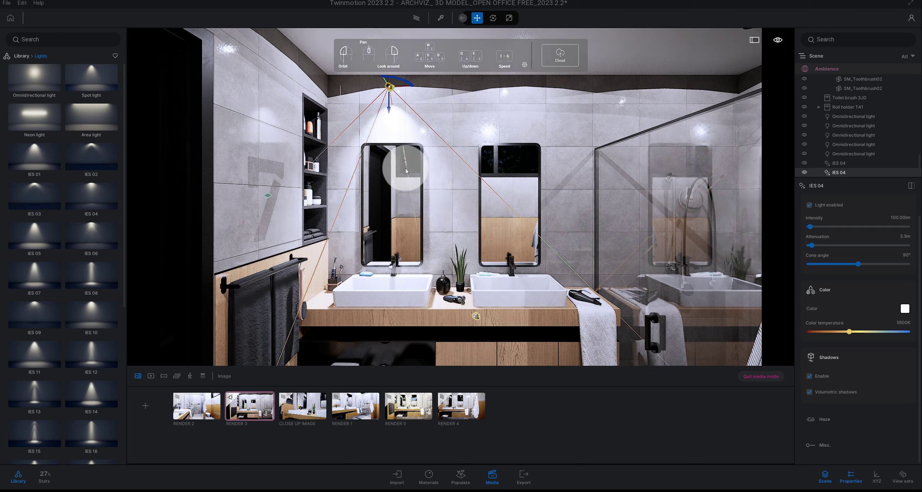
left_click_drag(396, 86, 526, 93)
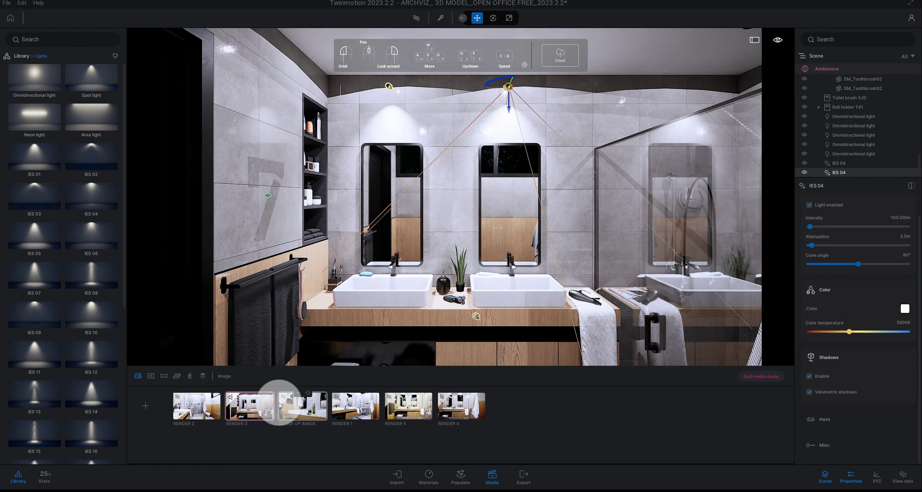
- Preview RENDER 3 with the path tracer, switch back to real-time, and reopen RENDER 3 settings
left_click(265, 413)
left_click(455, 182)
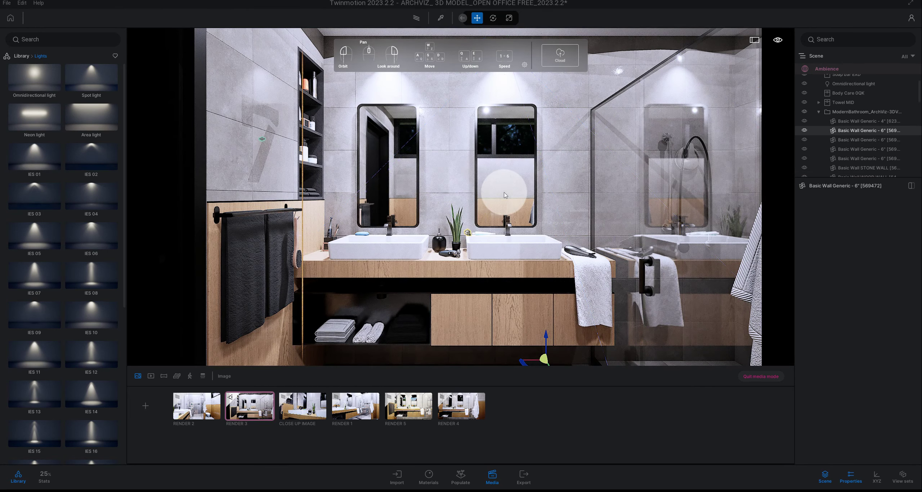
left_click(417, 22)
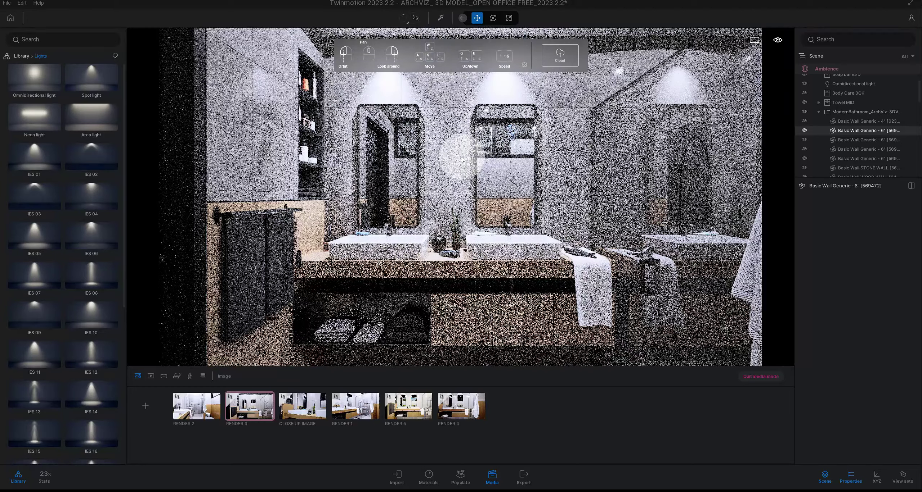
left_click(416, 18)
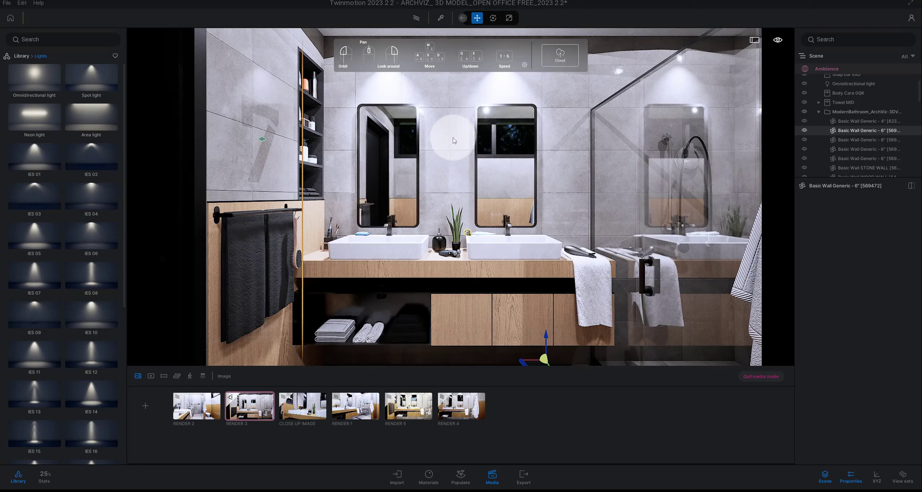
left_click(260, 410)
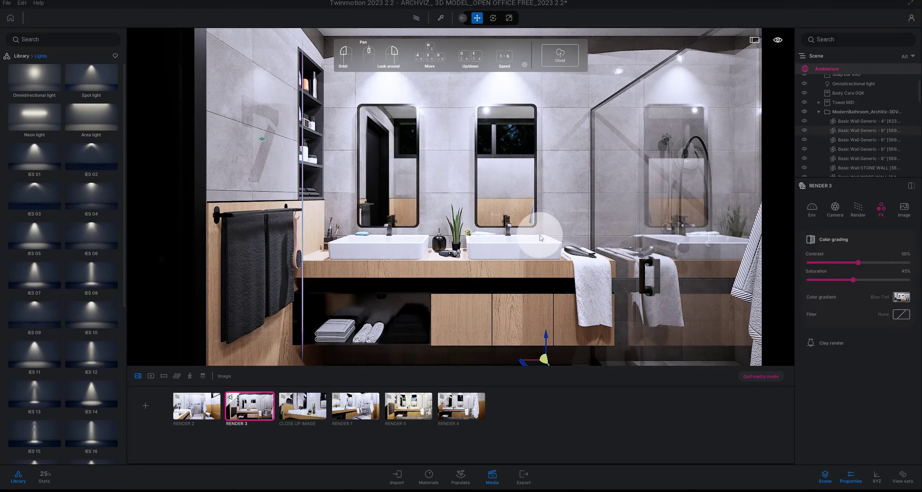
- Set RENDER 3 to path tracer, High quality, 1000 samples per pixel and 30 max bounces
left_click(867, 222)
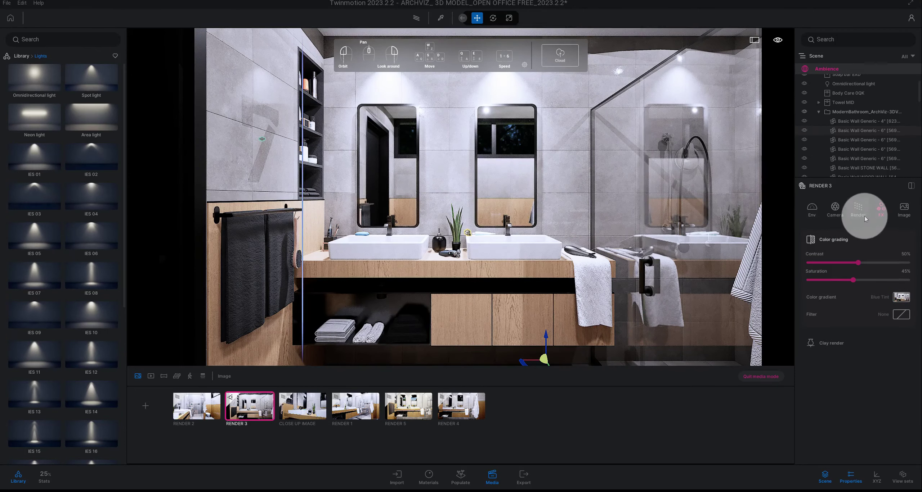
scroll(871, 277, "up", 3)
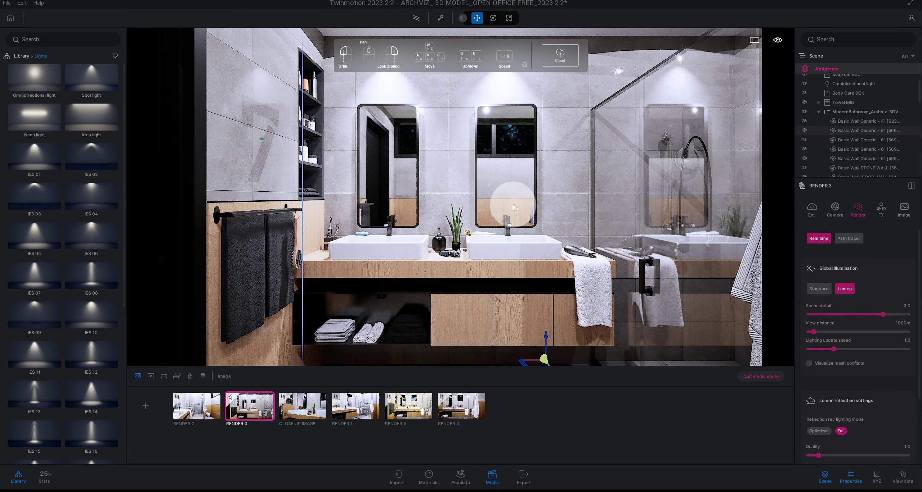
left_click(855, 244)
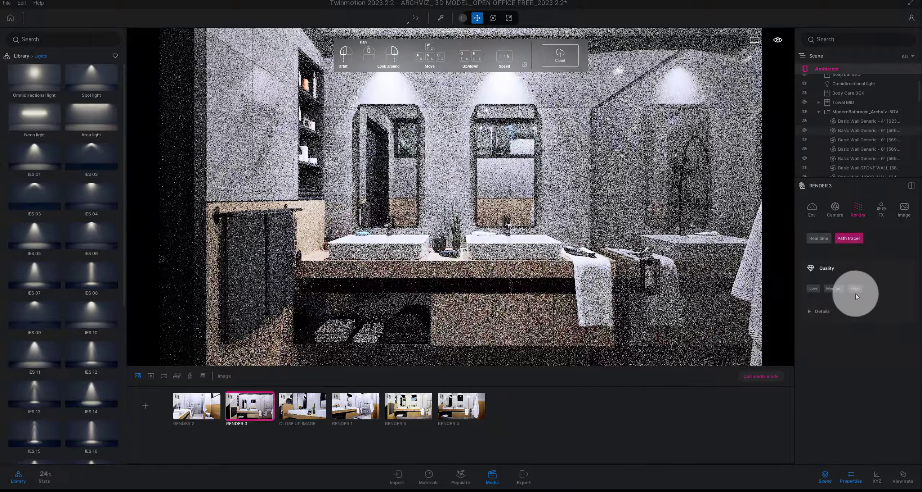
left_click(855, 290)
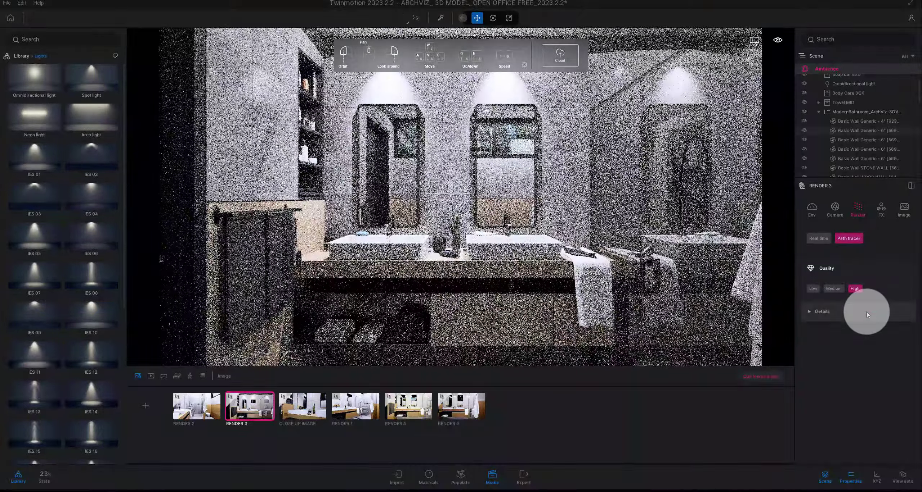
left_click(844, 311)
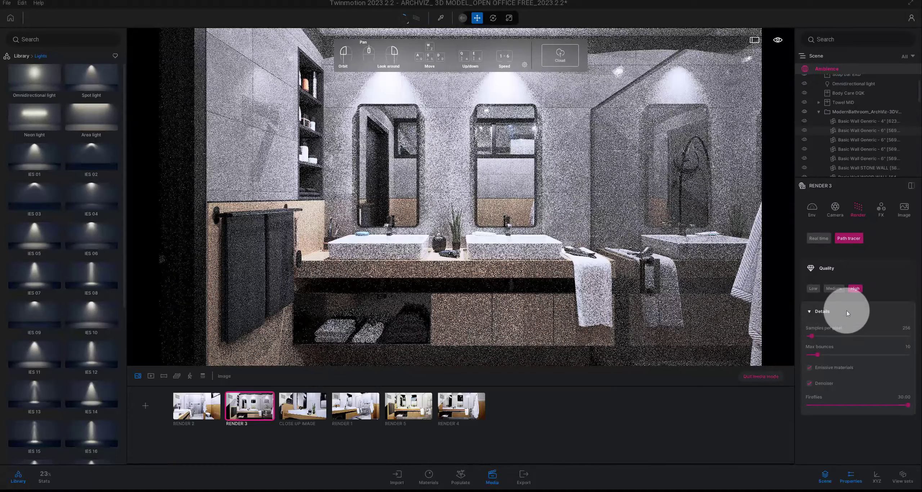
left_click(903, 331)
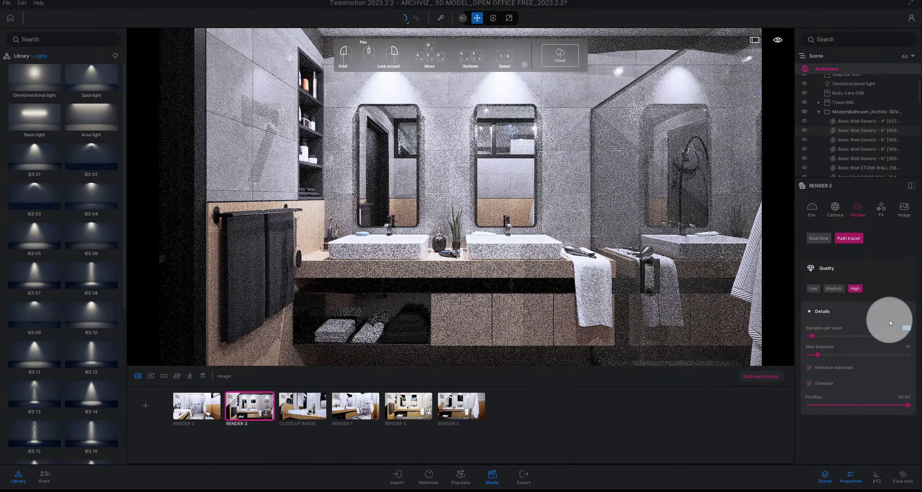
type("1000")
key("Return")
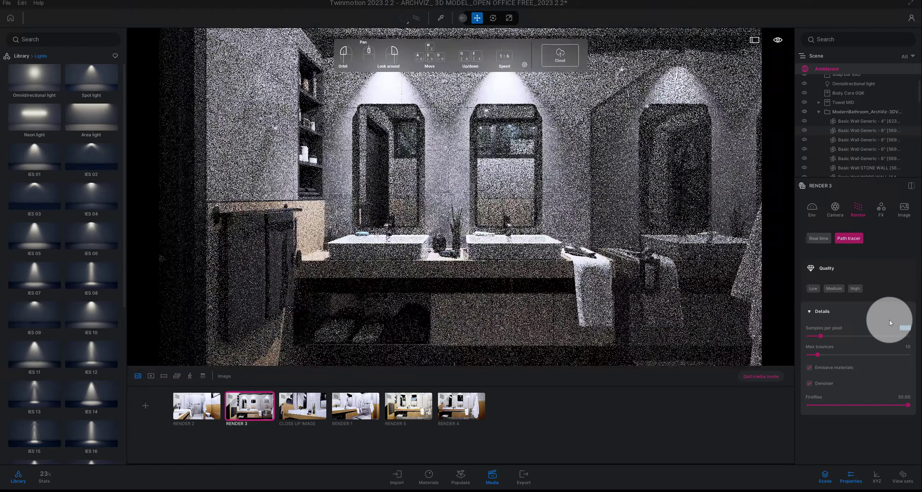
left_click(905, 349)
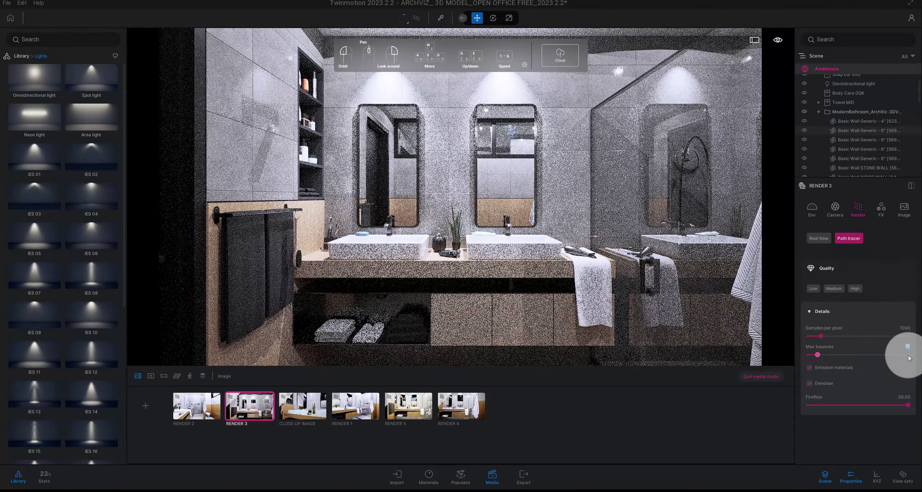
key("Return")
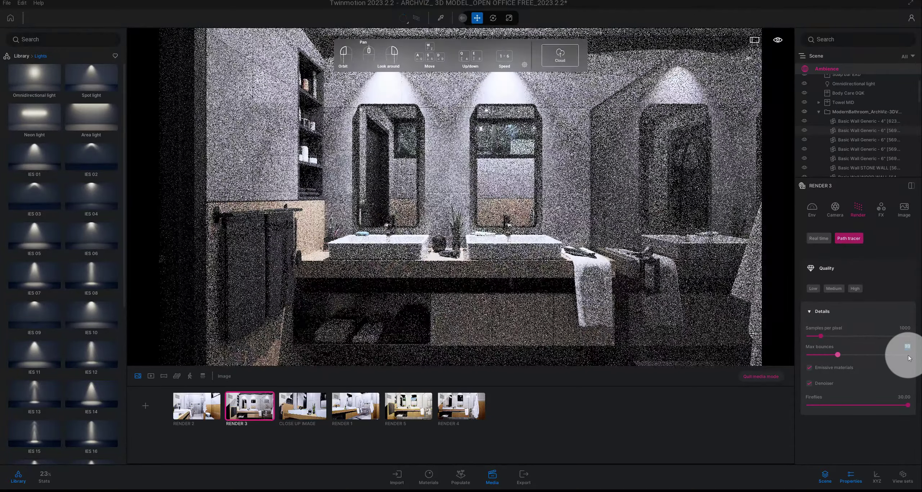